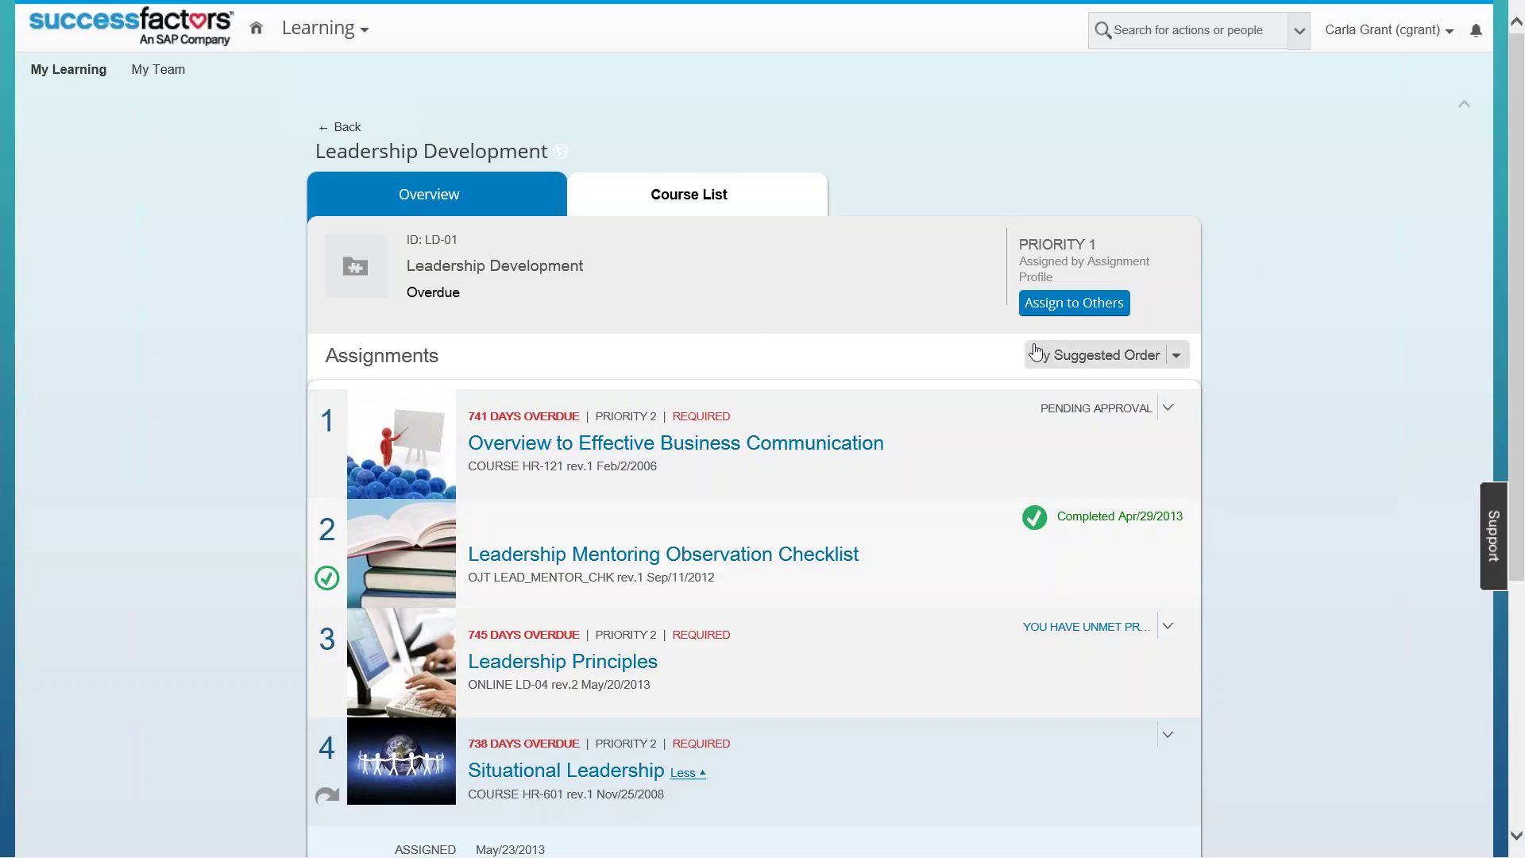
Step: Switch to the PowerPoint slide about assigning mandatory trainings correctly and on time
key("alt+Tab")
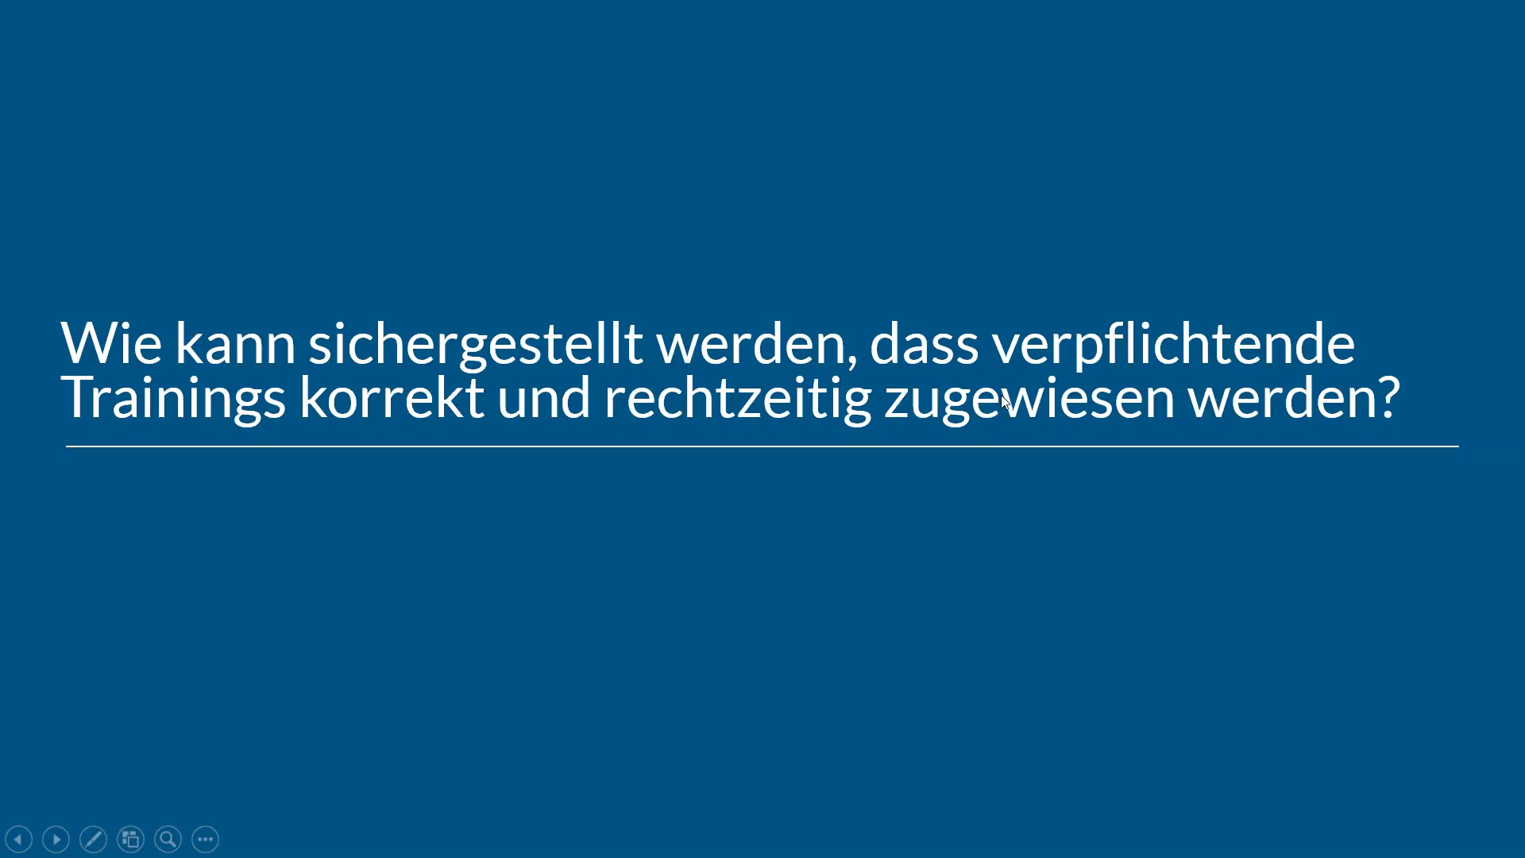
Step: Switch back to the SuccessFactors browser showing the Leadership Development curriculum page
key("alt+Tab")
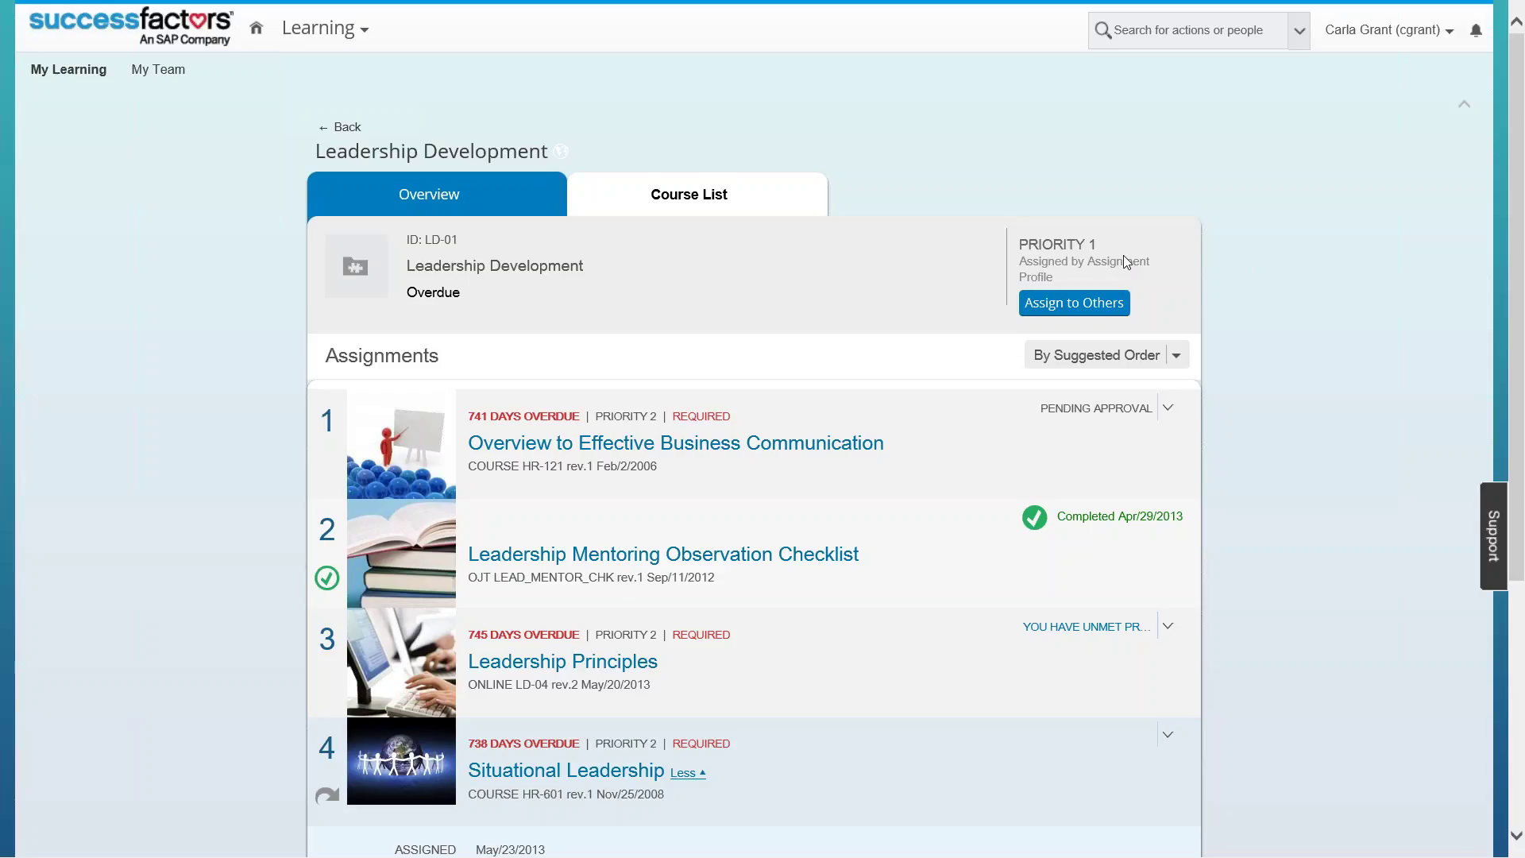
Step: Go to Learning Administration from the module menu's Admin Center favorites
left_click(358, 32)
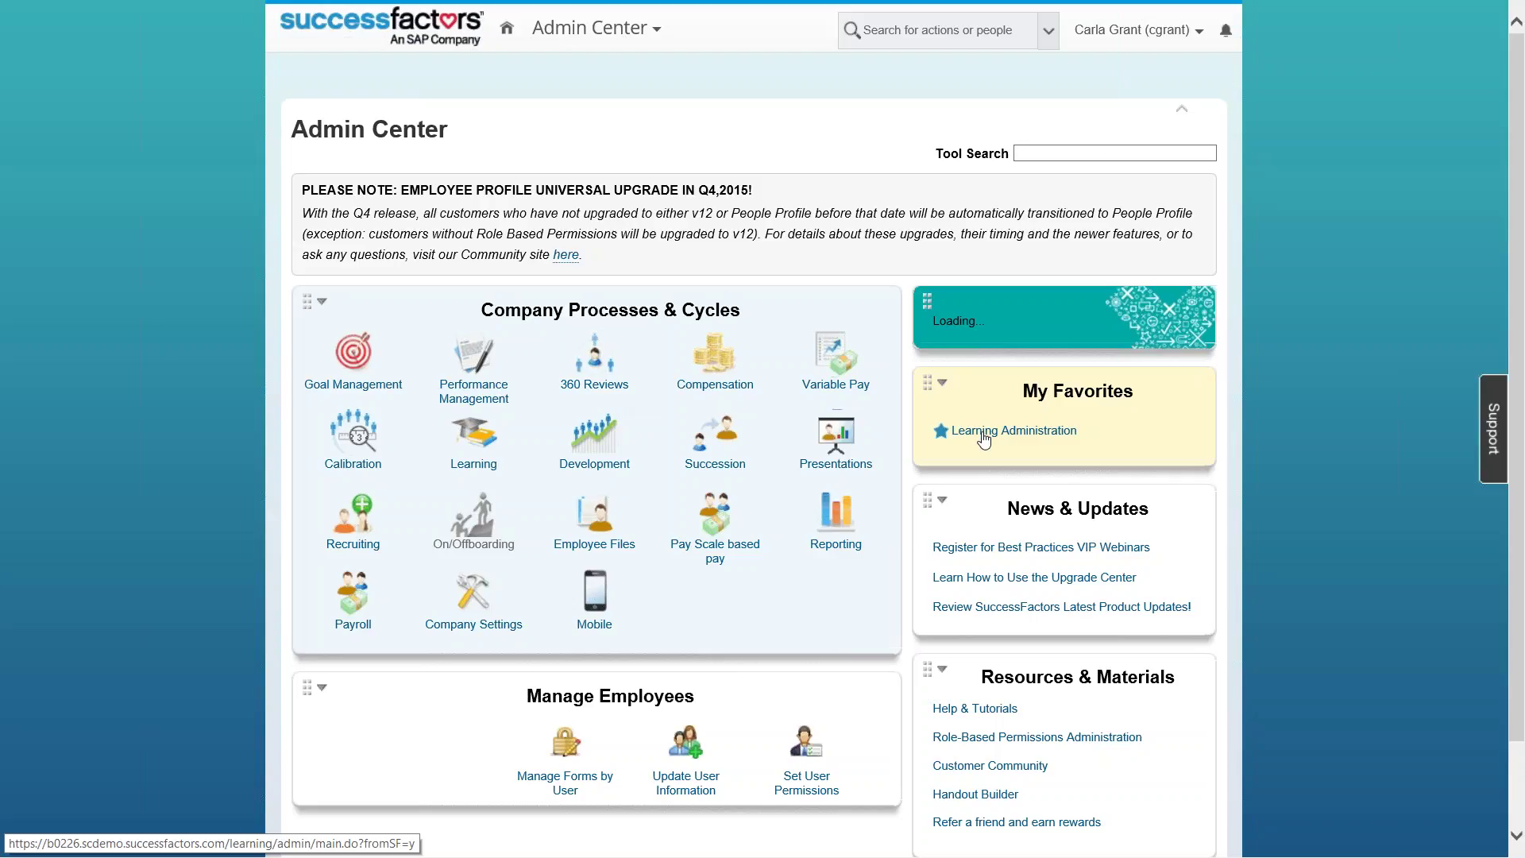
left_click(982, 432)
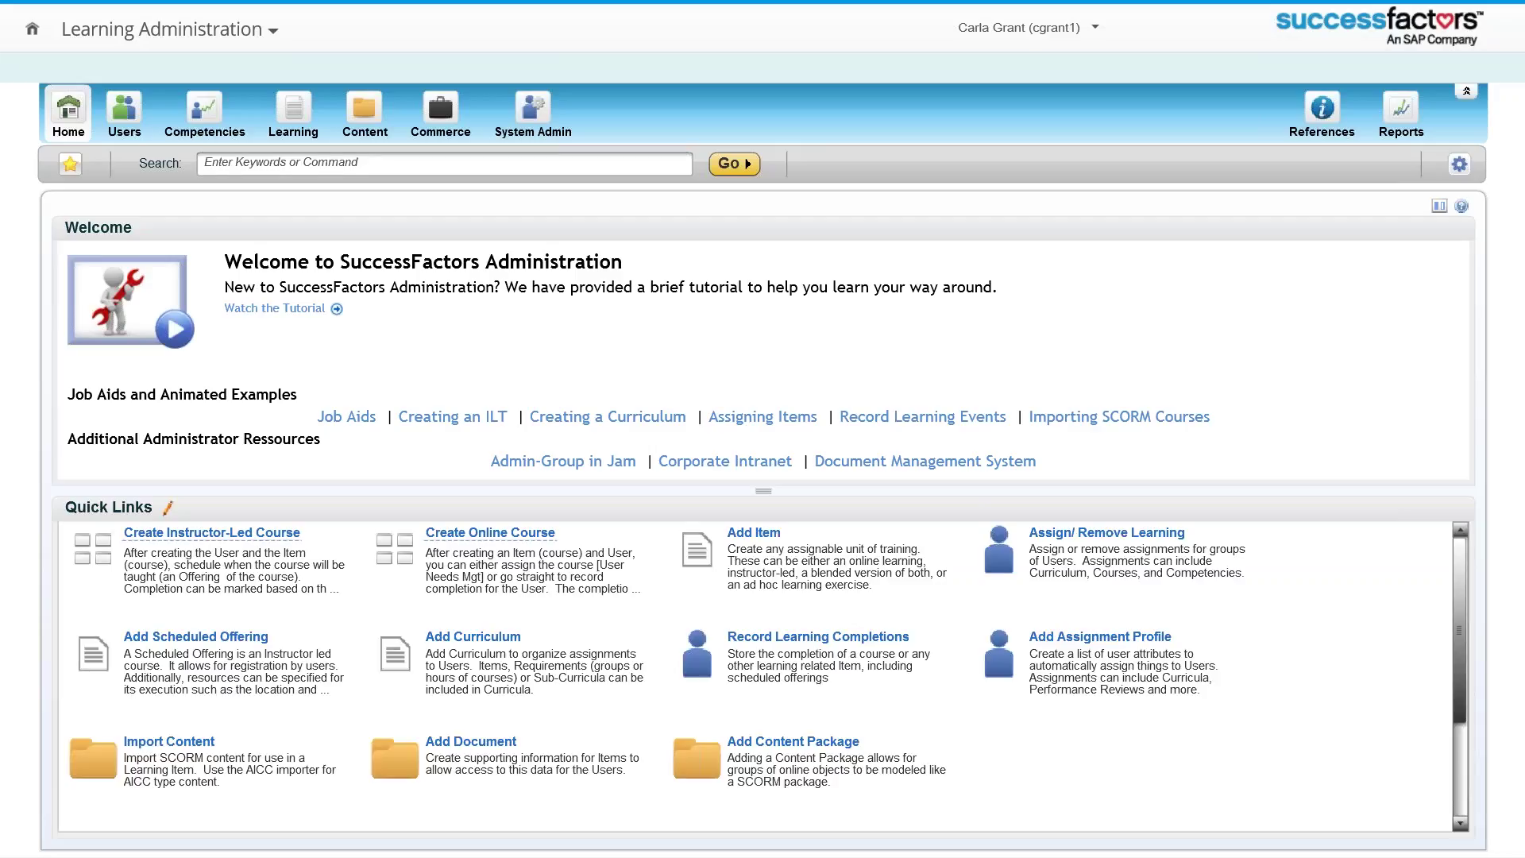
mouse_move(763, 2)
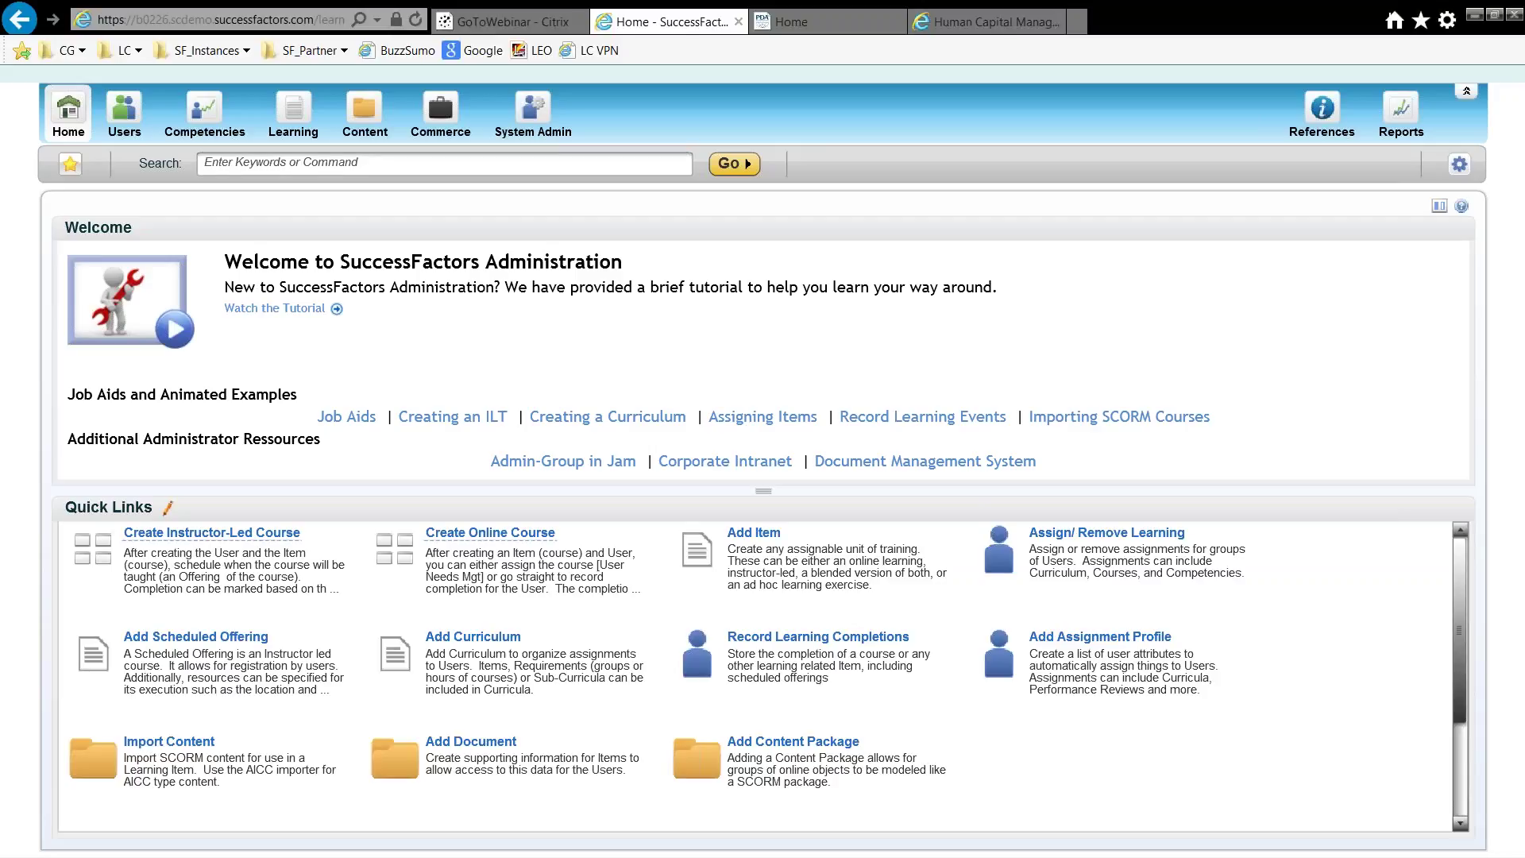
mouse_move(763, 856)
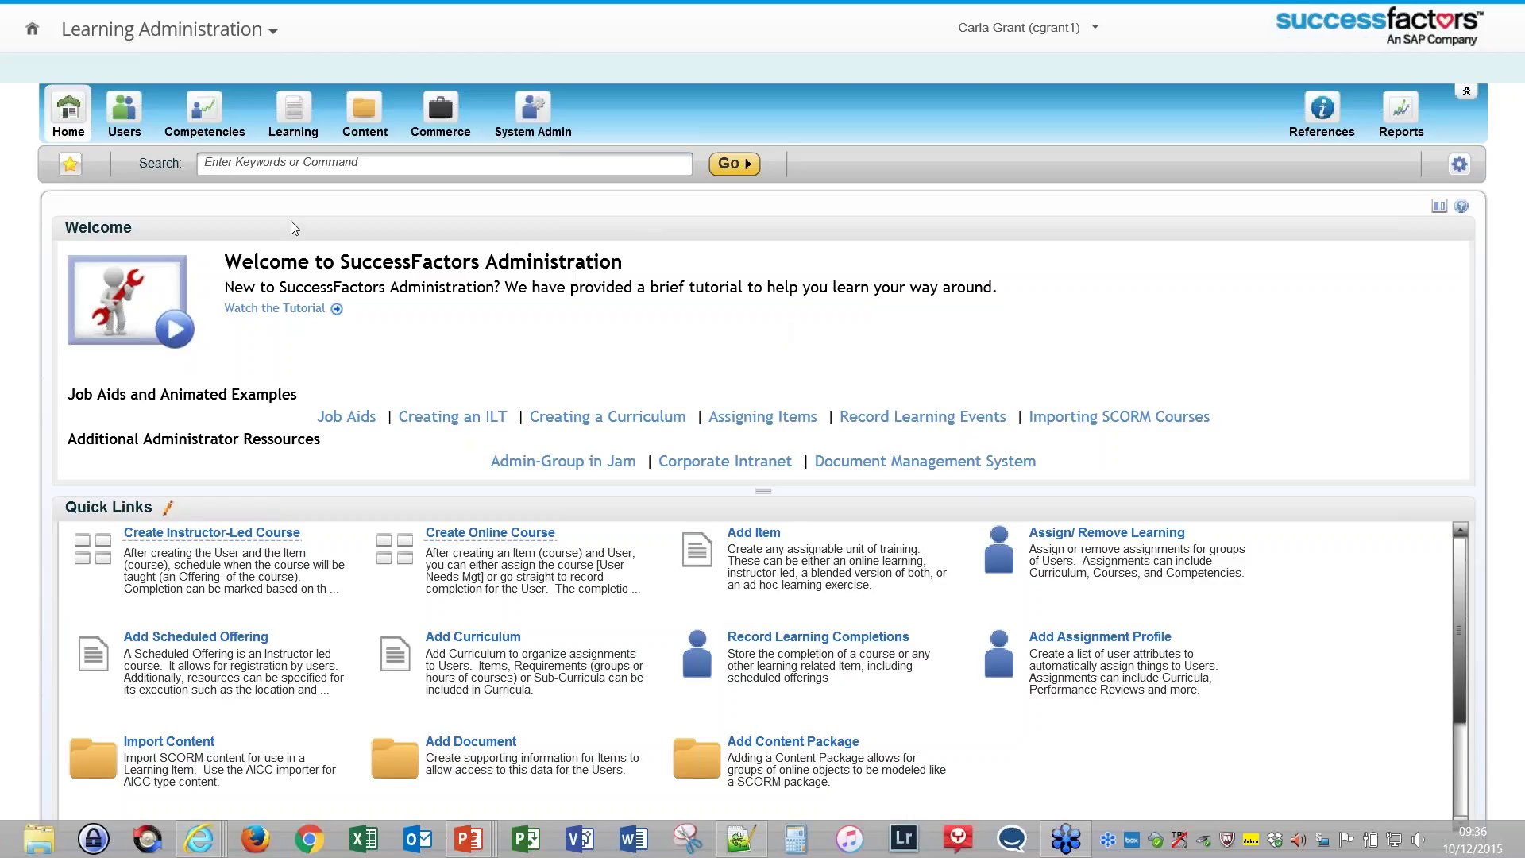
Step: Search assignment profiles and open COMPLIANCE-SAFETY, Workplace Safety and Machine Operations
left_click(124, 111)
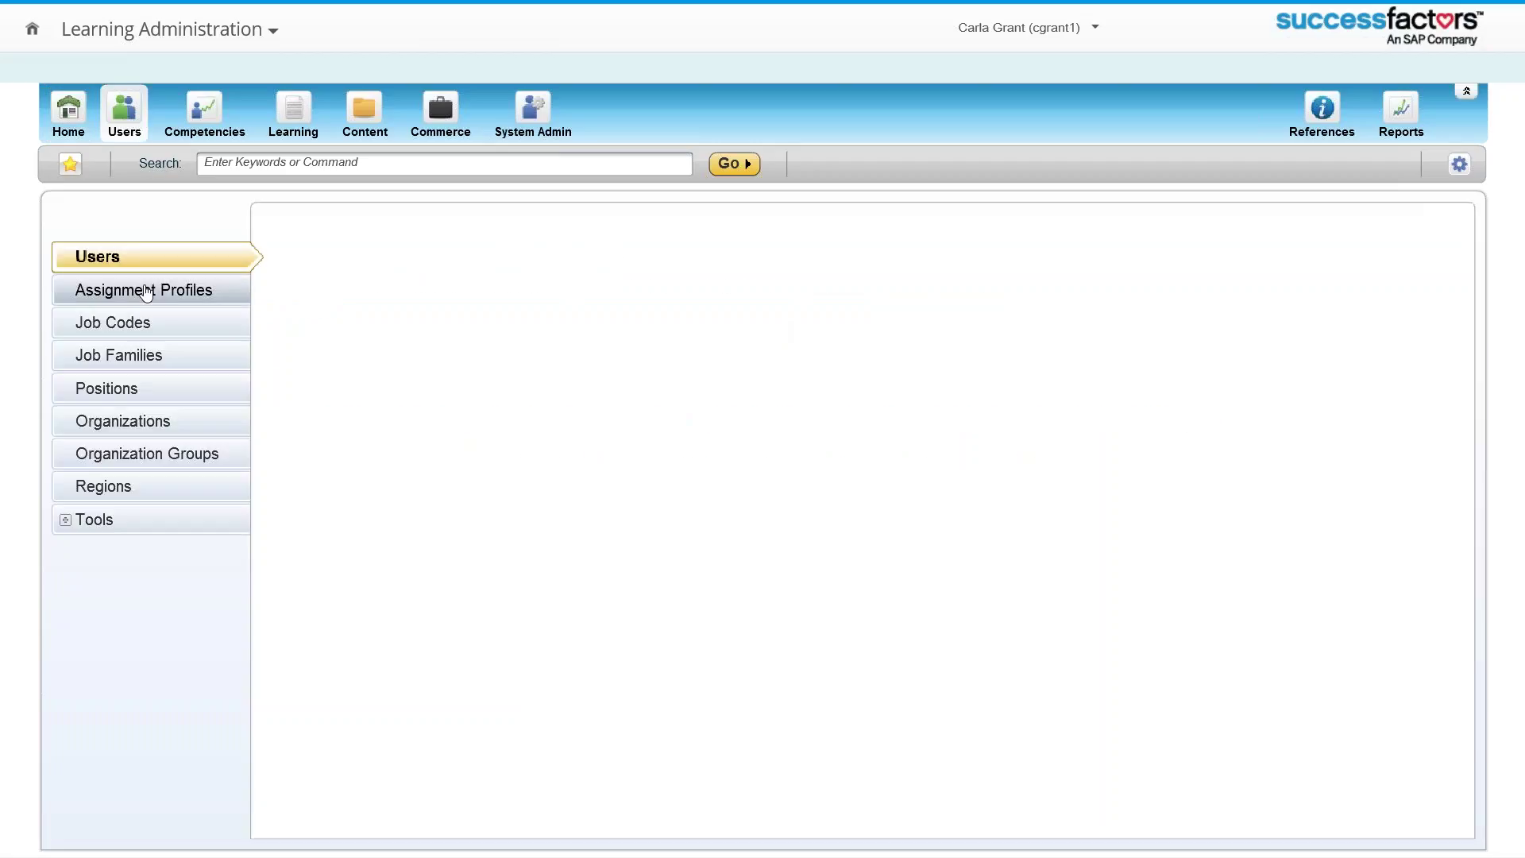
left_click(147, 291)
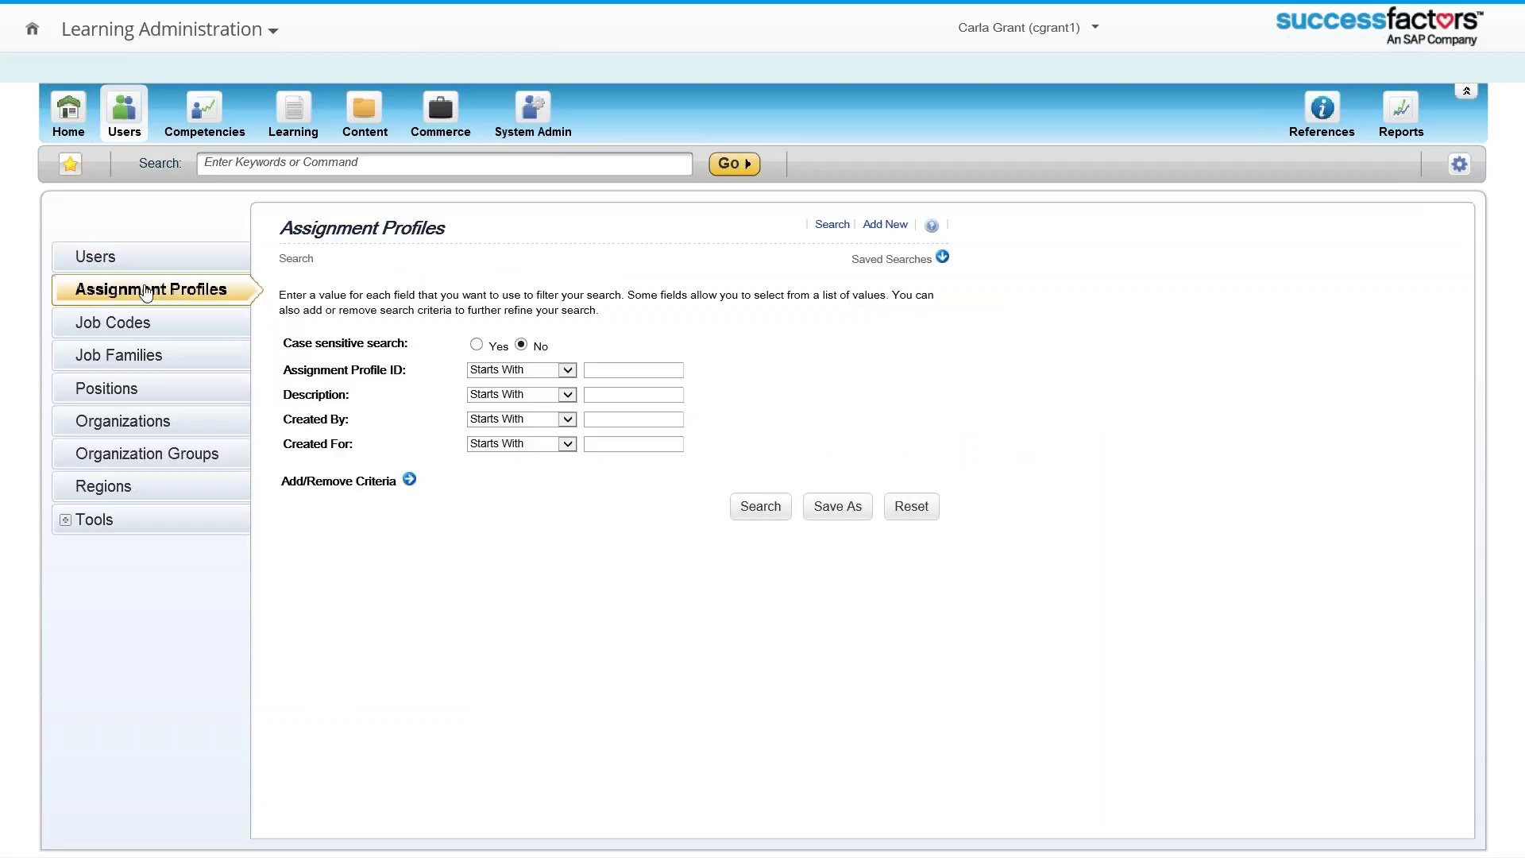
scroll(503, 520, "down", 2)
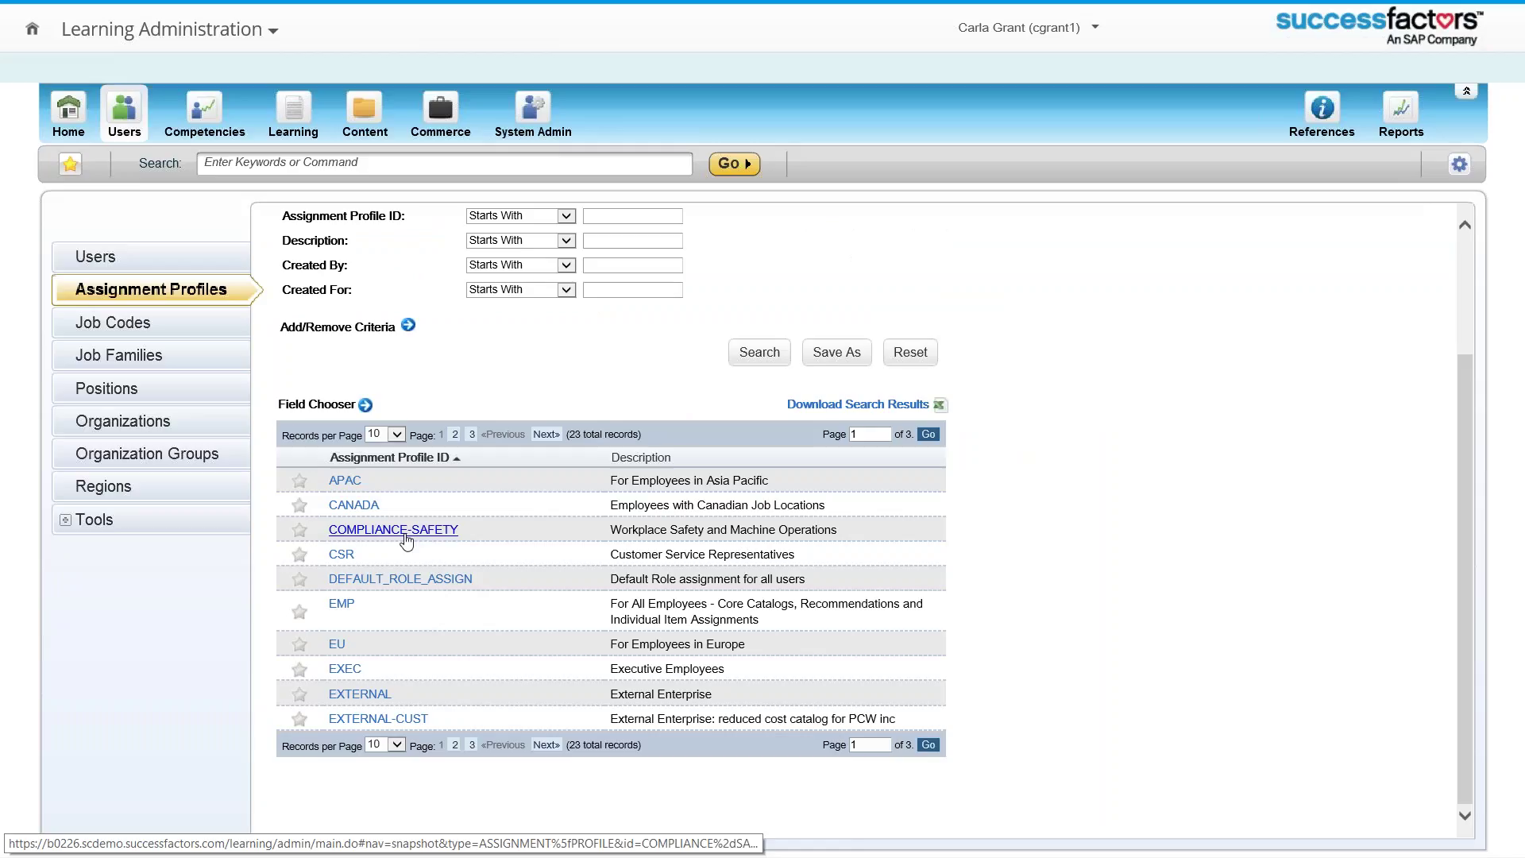
left_click(405, 530)
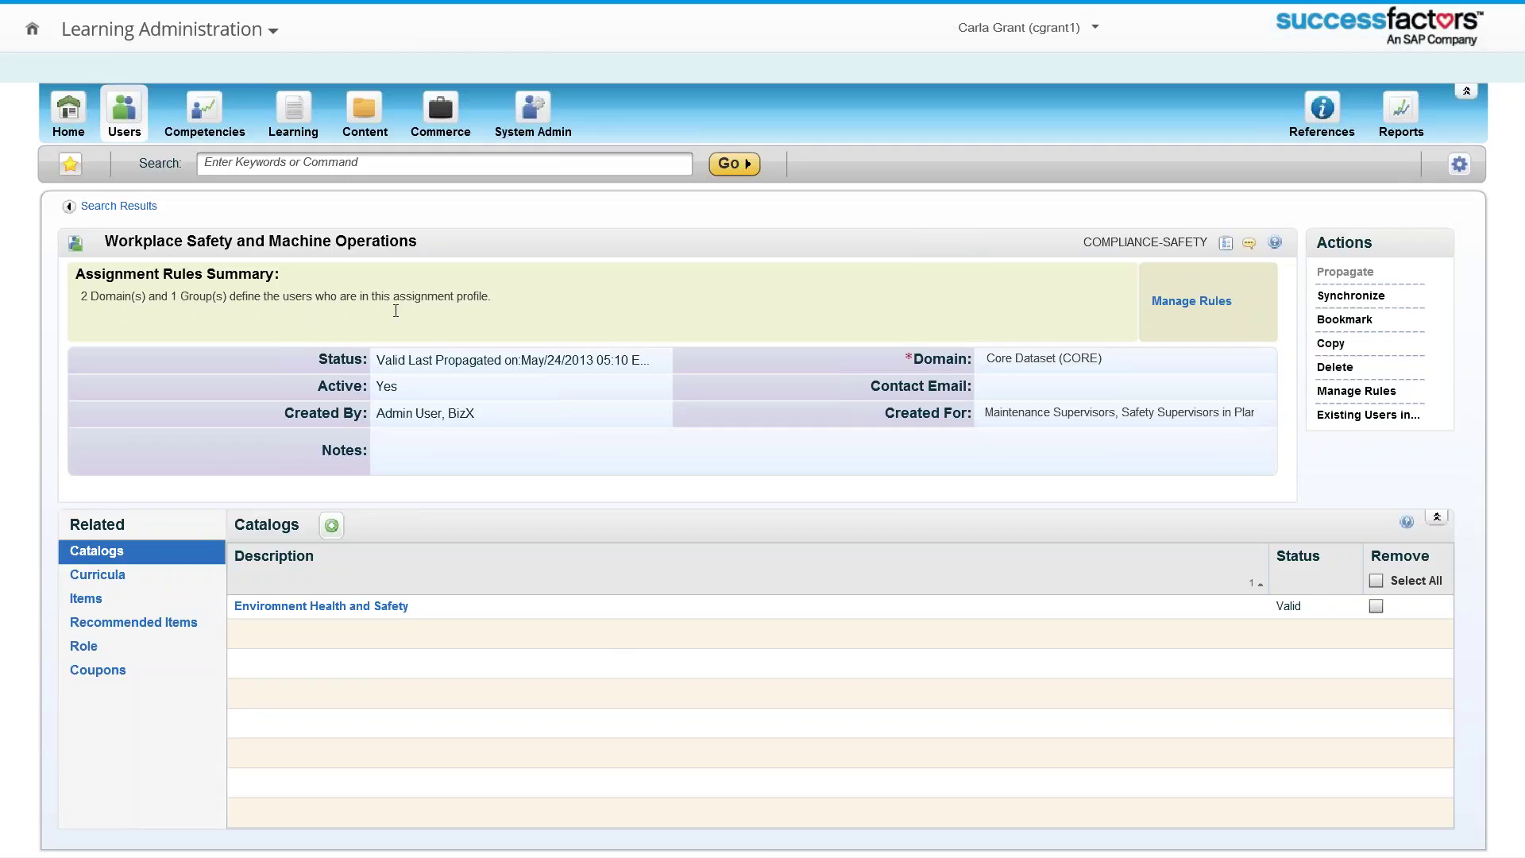
Step: Open the Core Dataset and Corporate domains and Job Code rule, and preview matched users
left_click(1195, 301)
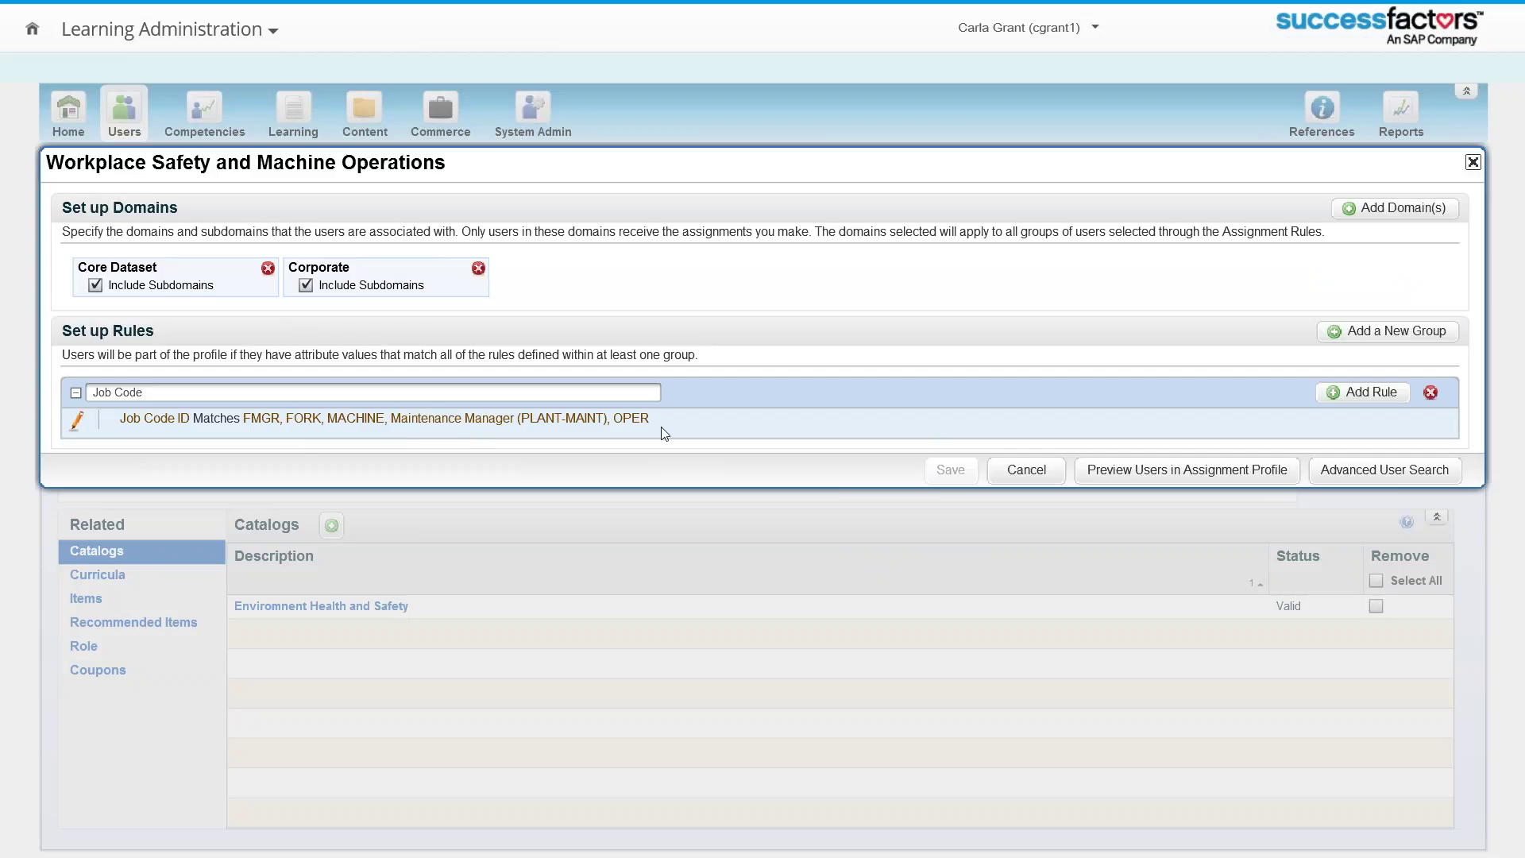
left_click(1139, 472)
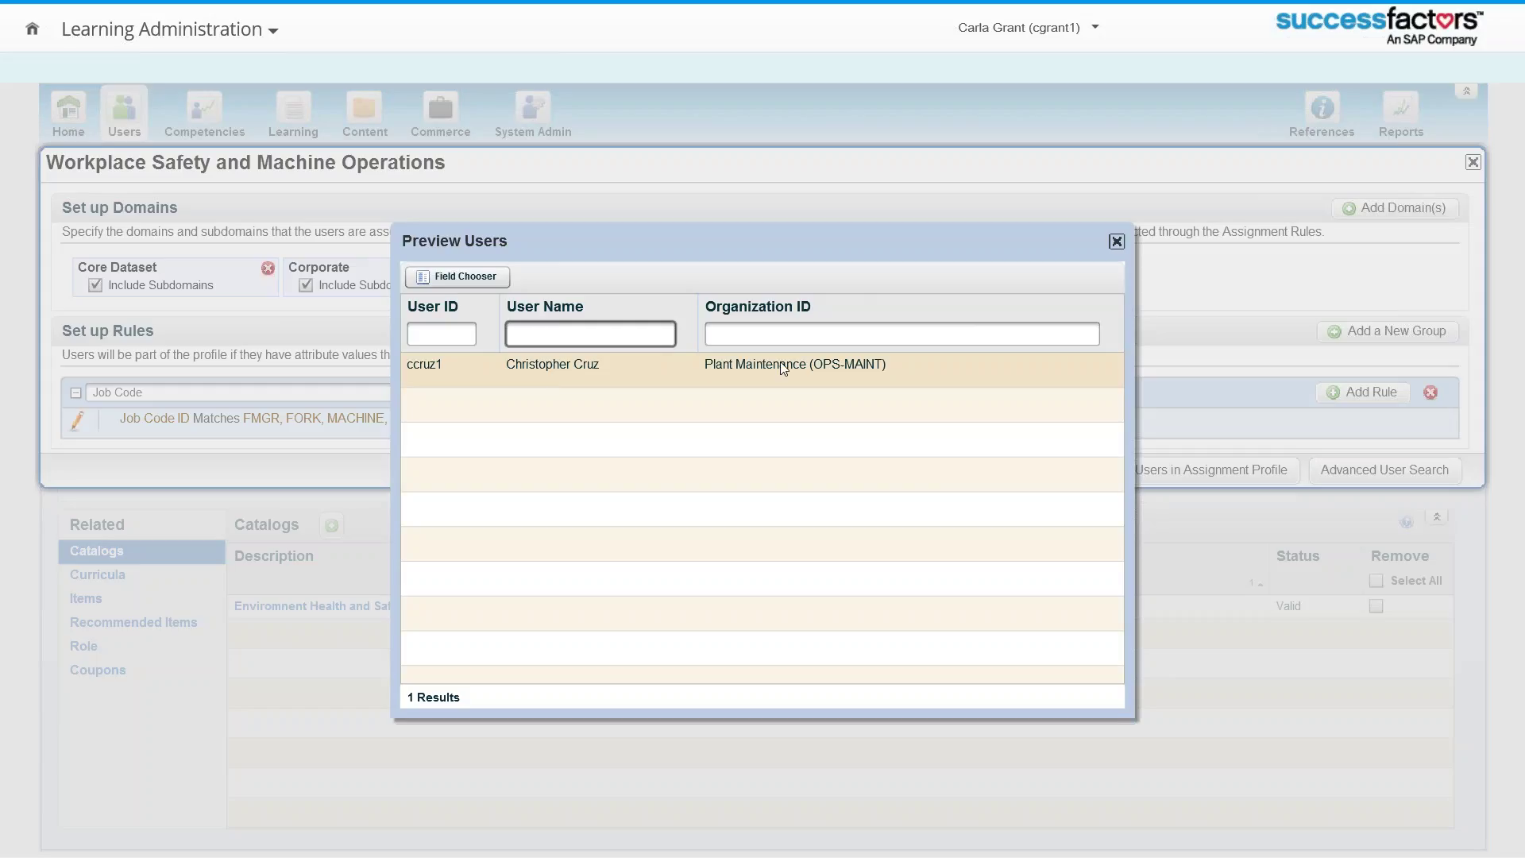
left_click(1117, 241)
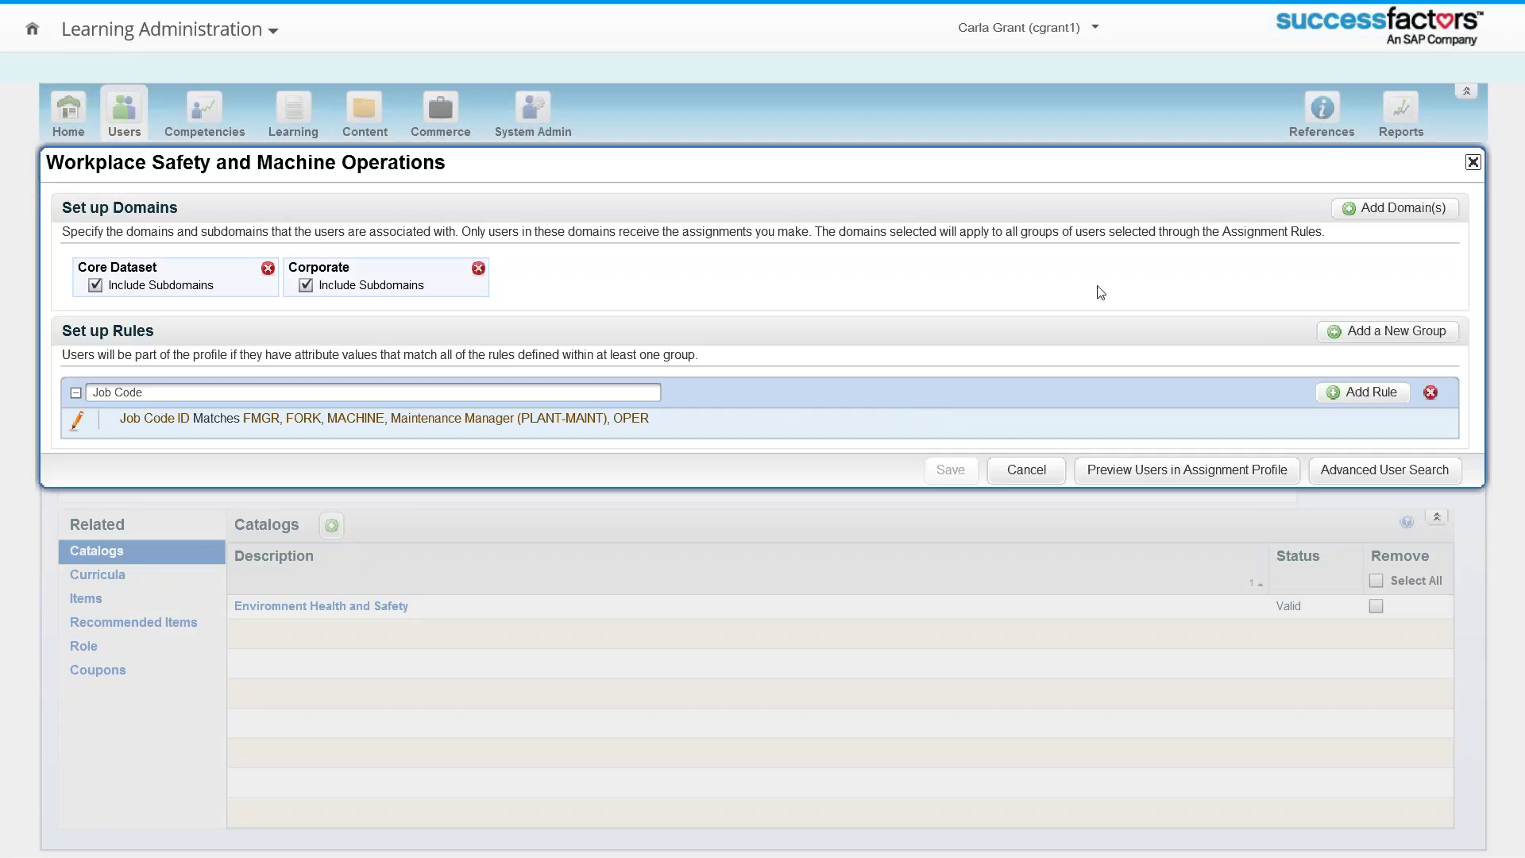
Step: List the Forklift Operations and Workplace Safety curricula, then reopen the profile's rules editor
left_click(1473, 163)
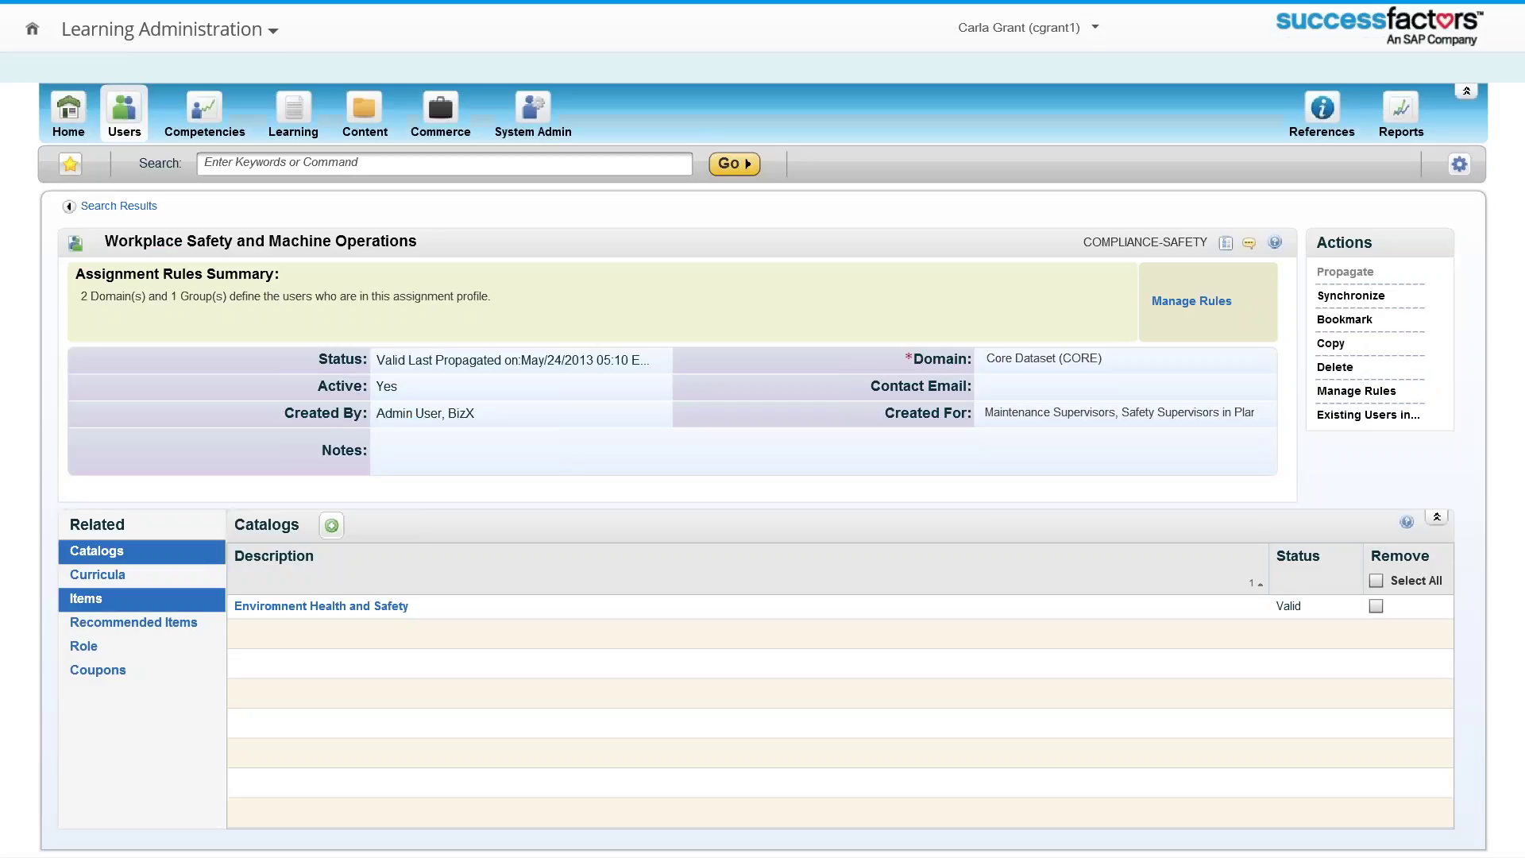
left_click(87, 582)
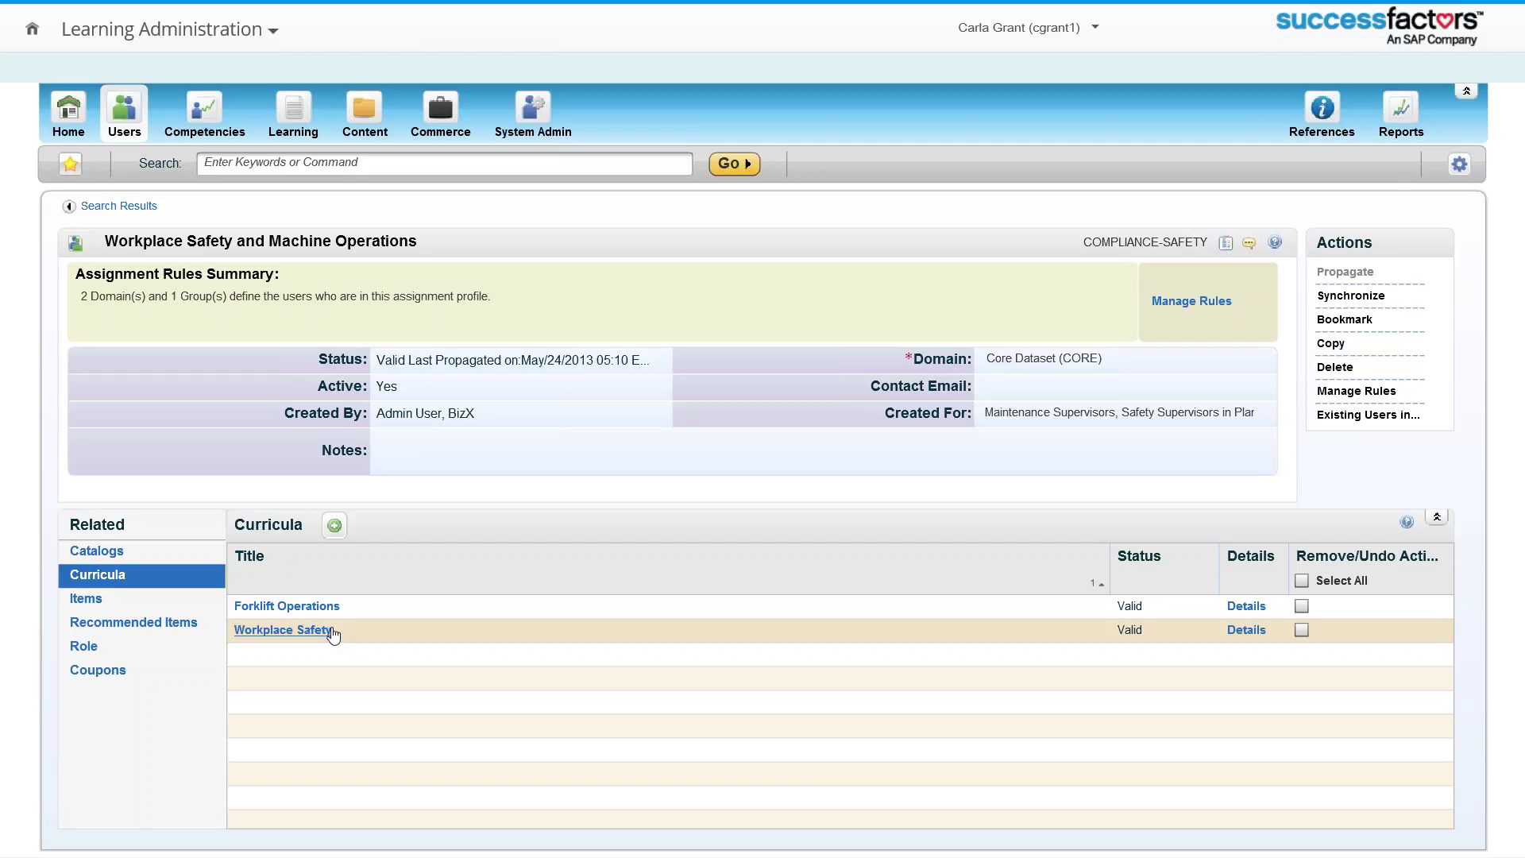
left_click(1201, 302)
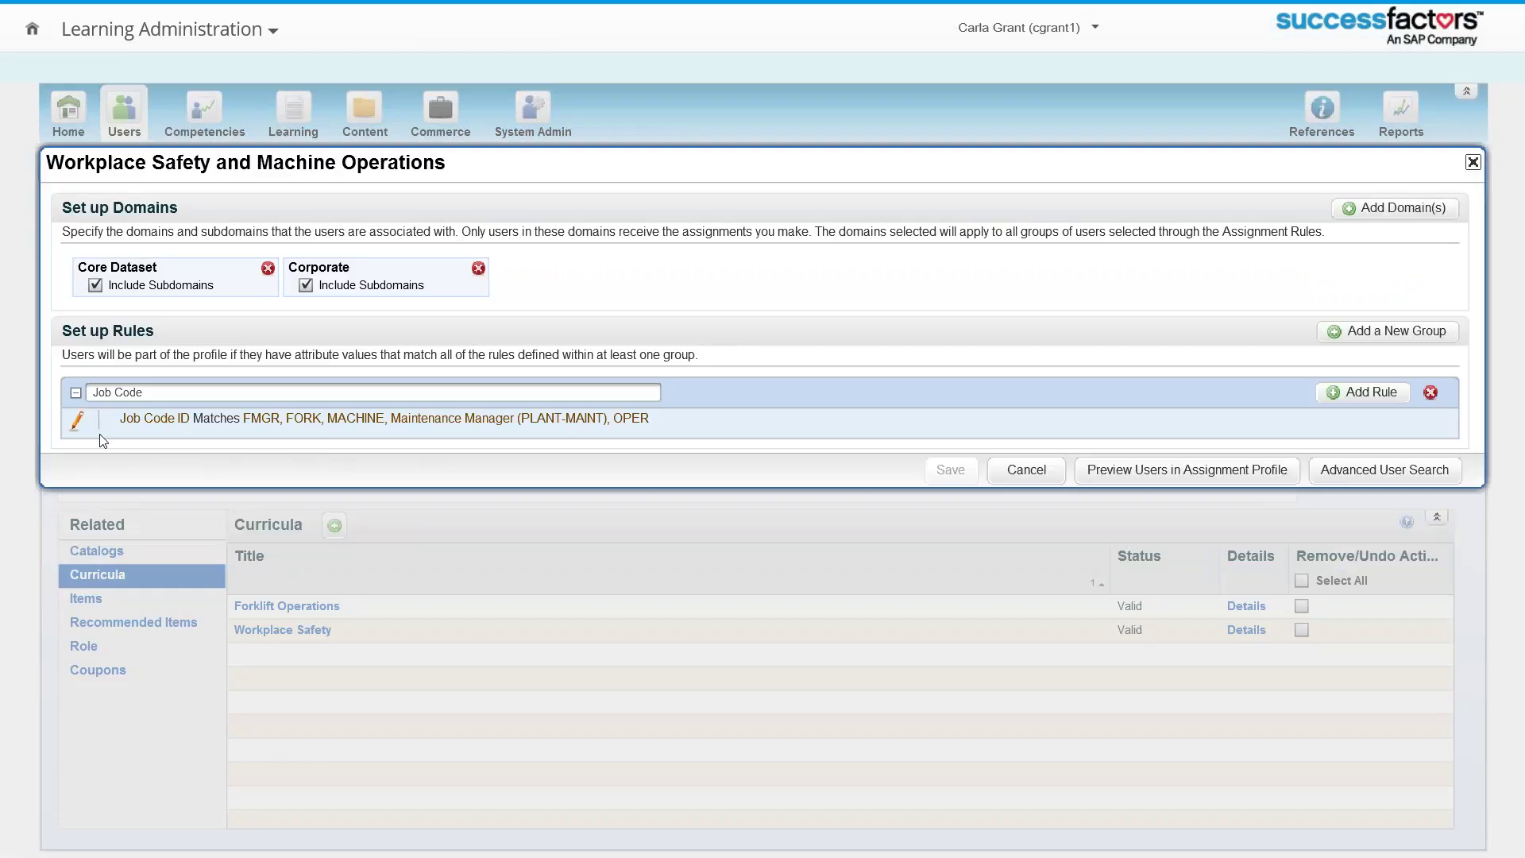
Step: Edit the Job Code rule and browse the list of available rule attributes
left_click(85, 423)
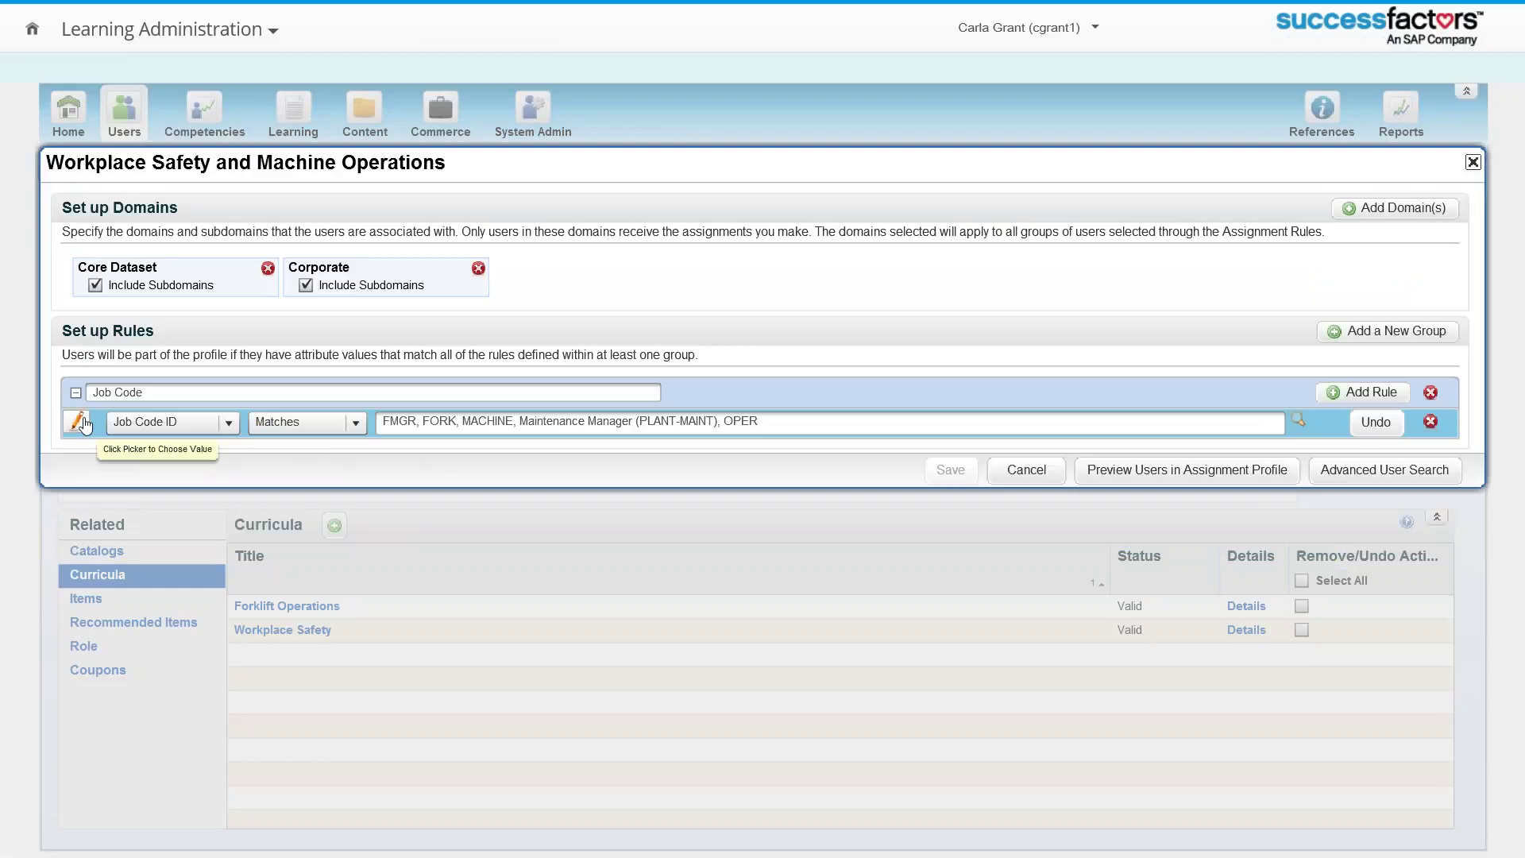
left_click(230, 423)
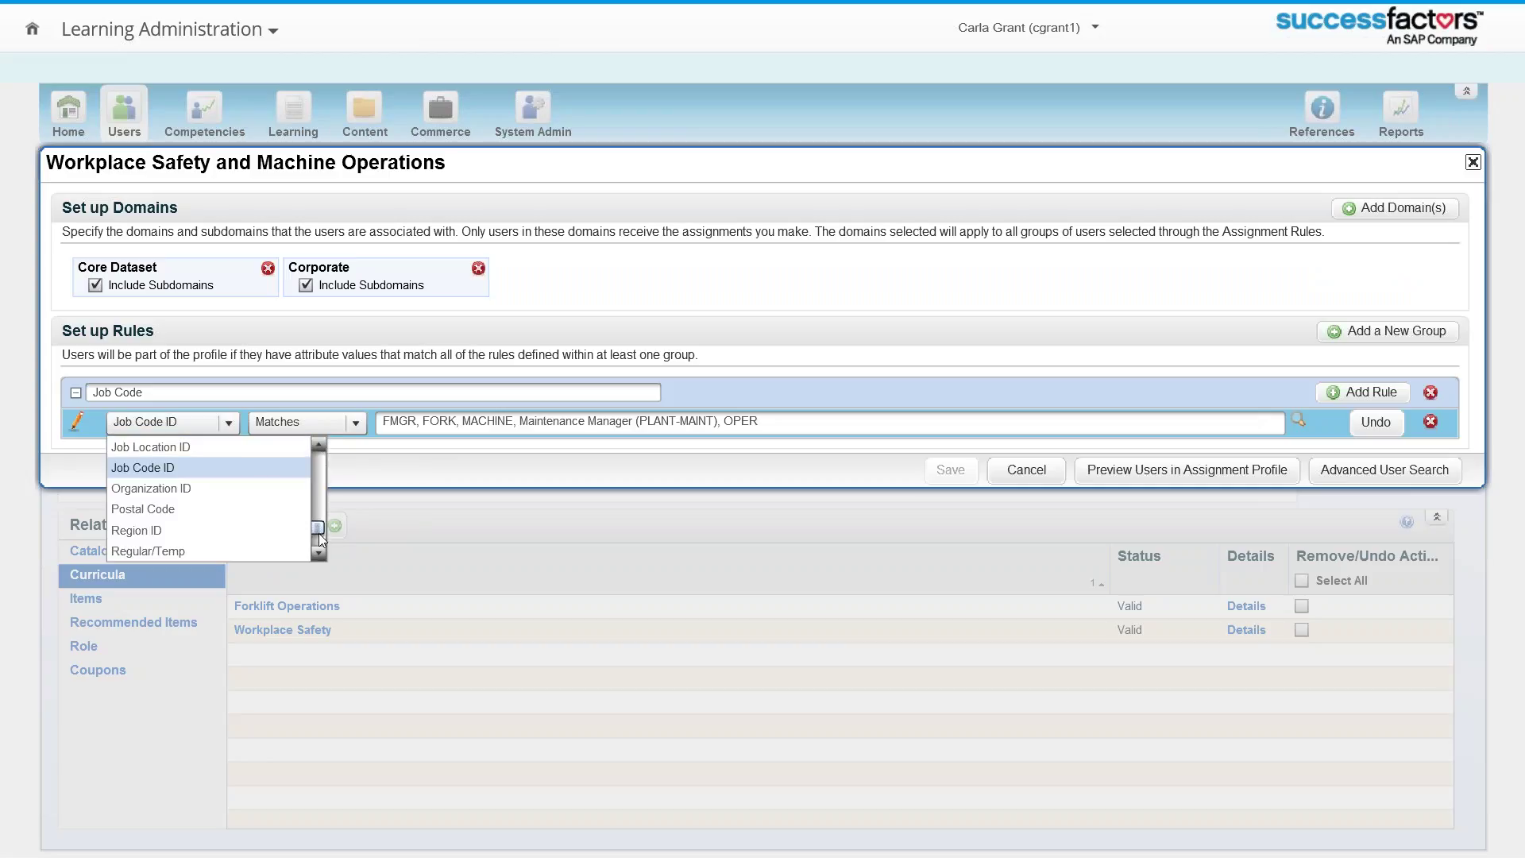
mouse_move(318, 535)
left_mouse_down()
mouse_move(325, 456)
mouse_move(326, 506)
left_mouse_up()
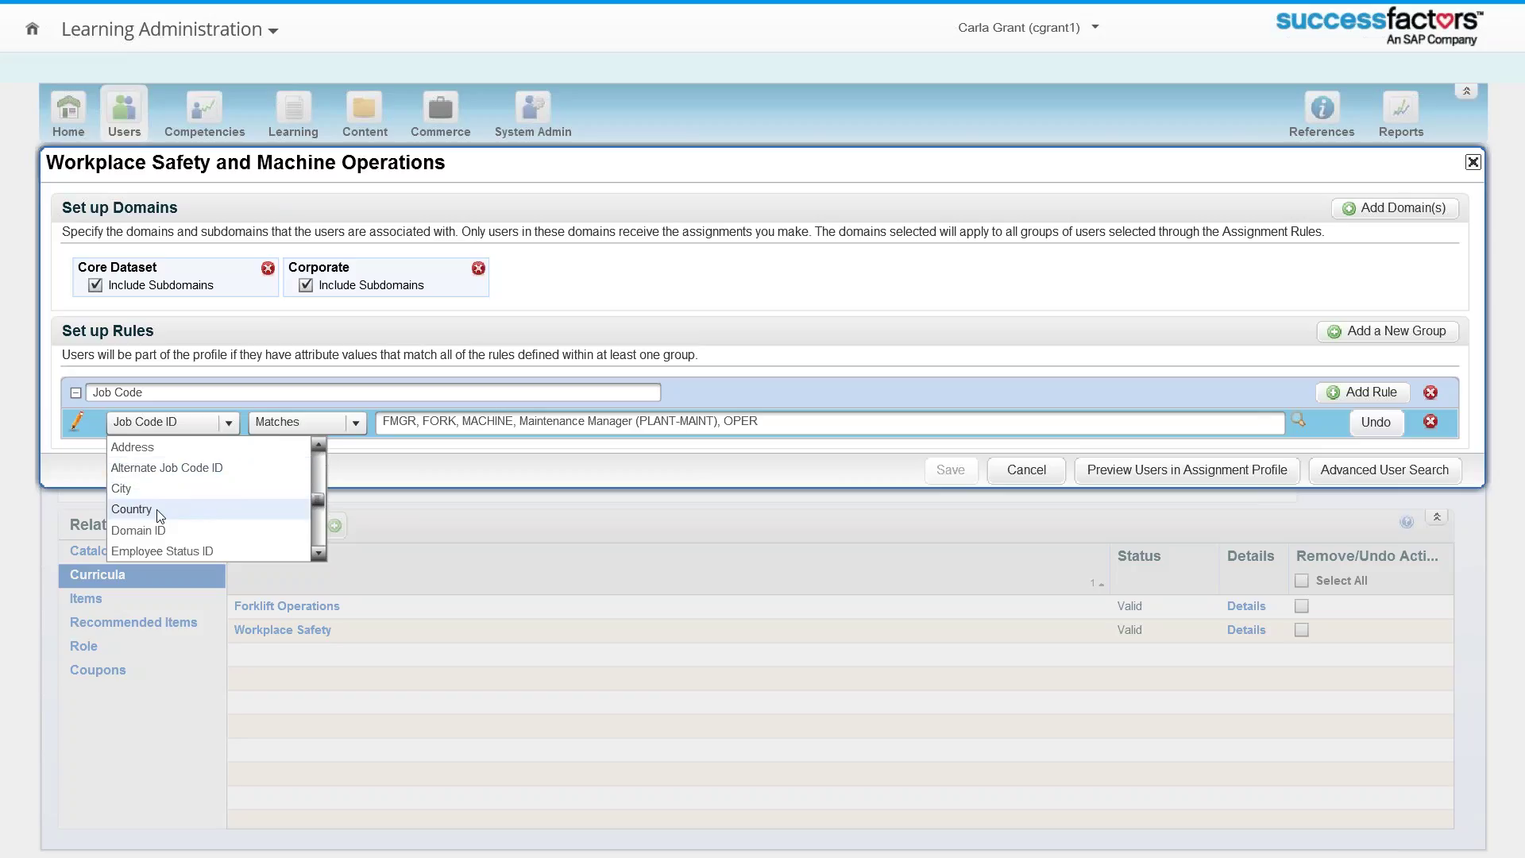
left_click(318, 552)
left_click(318, 553)
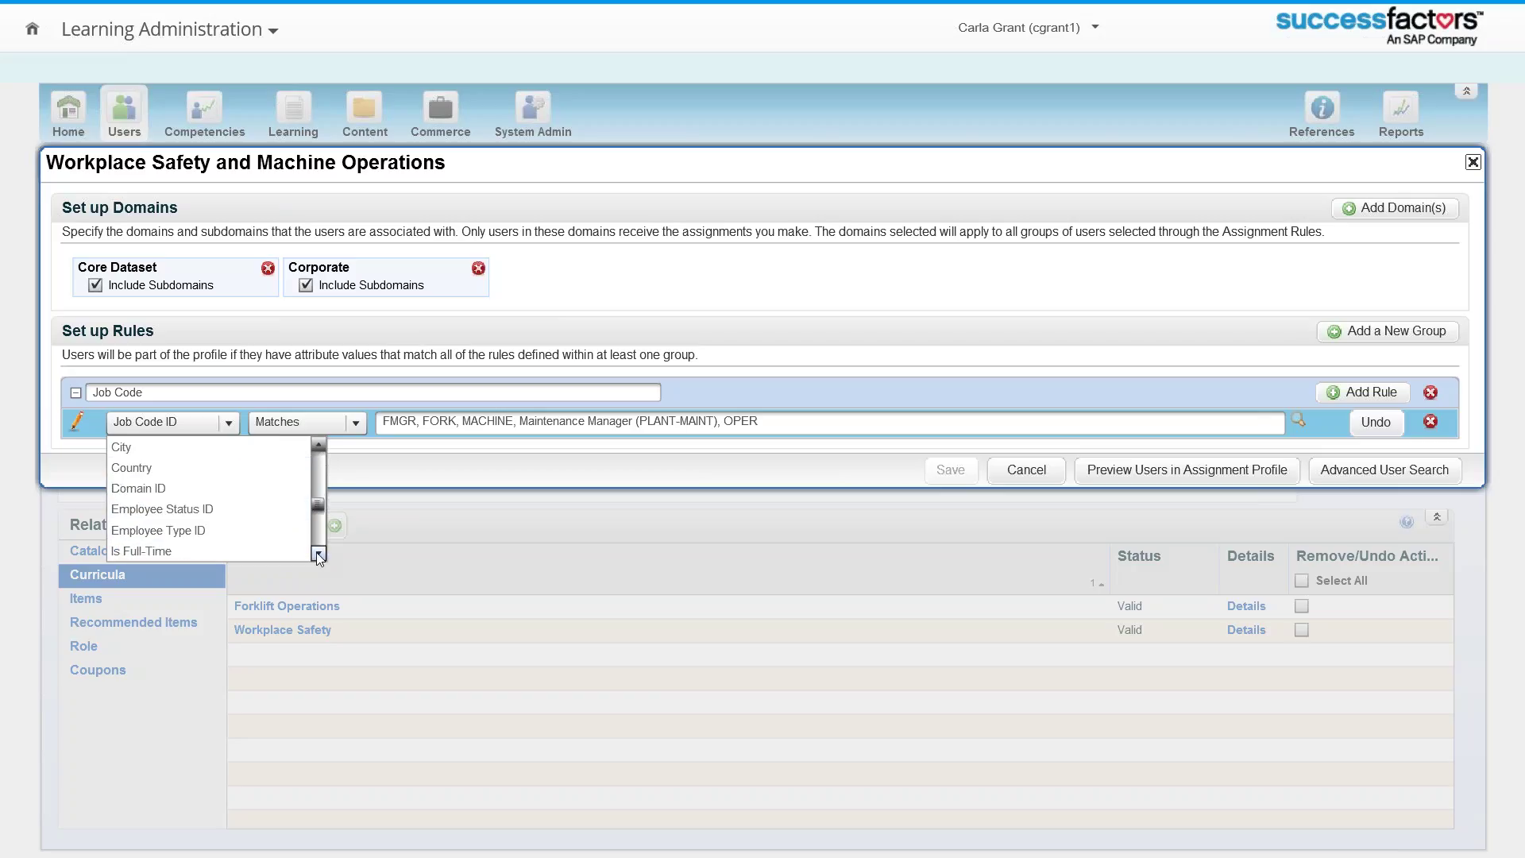
left_click(318, 553)
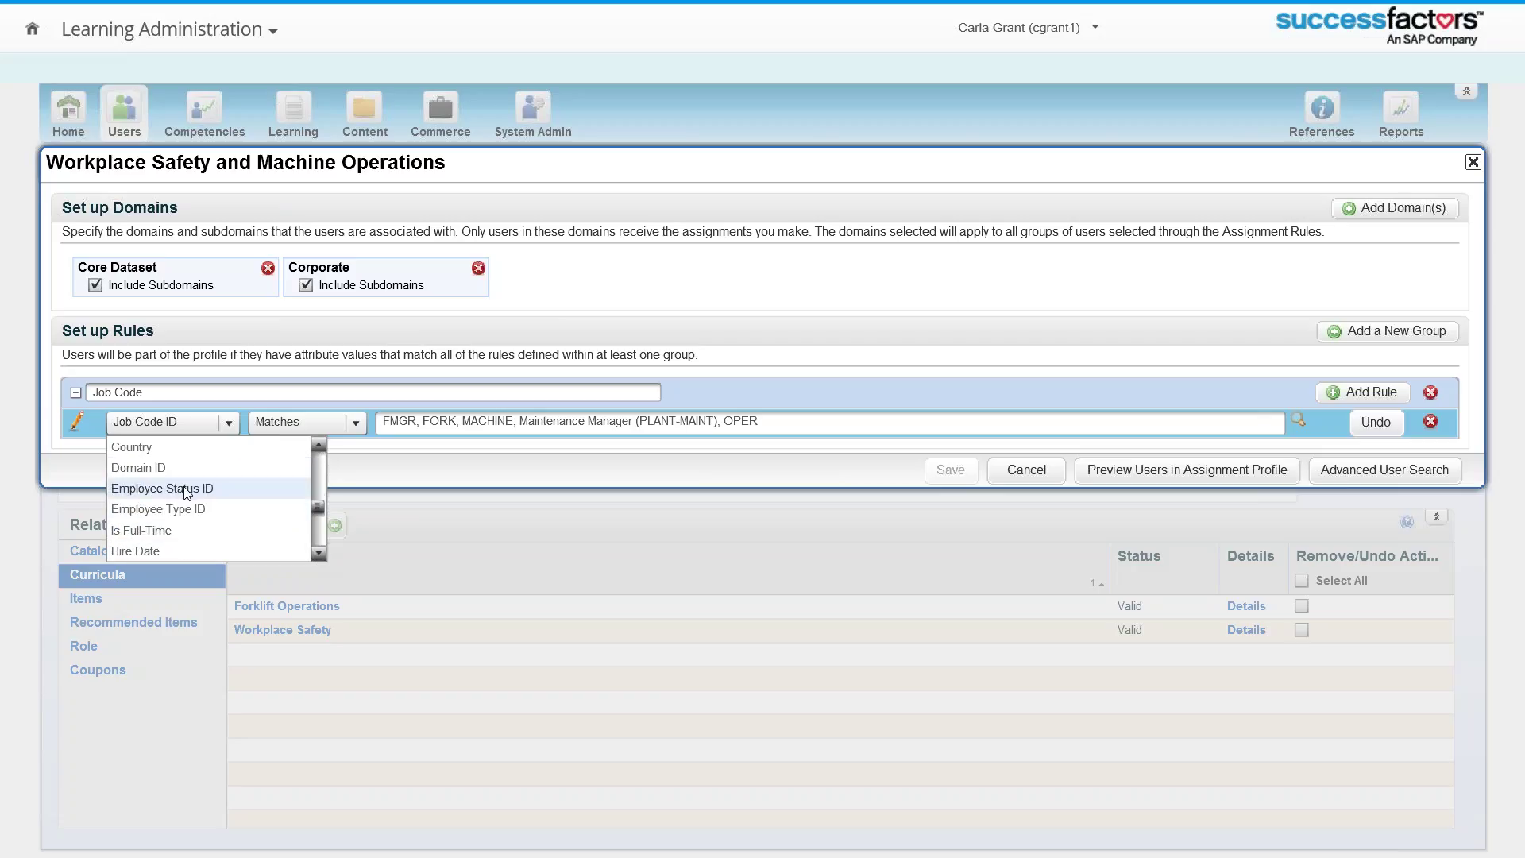
left_click(317, 554)
left_click(316, 554)
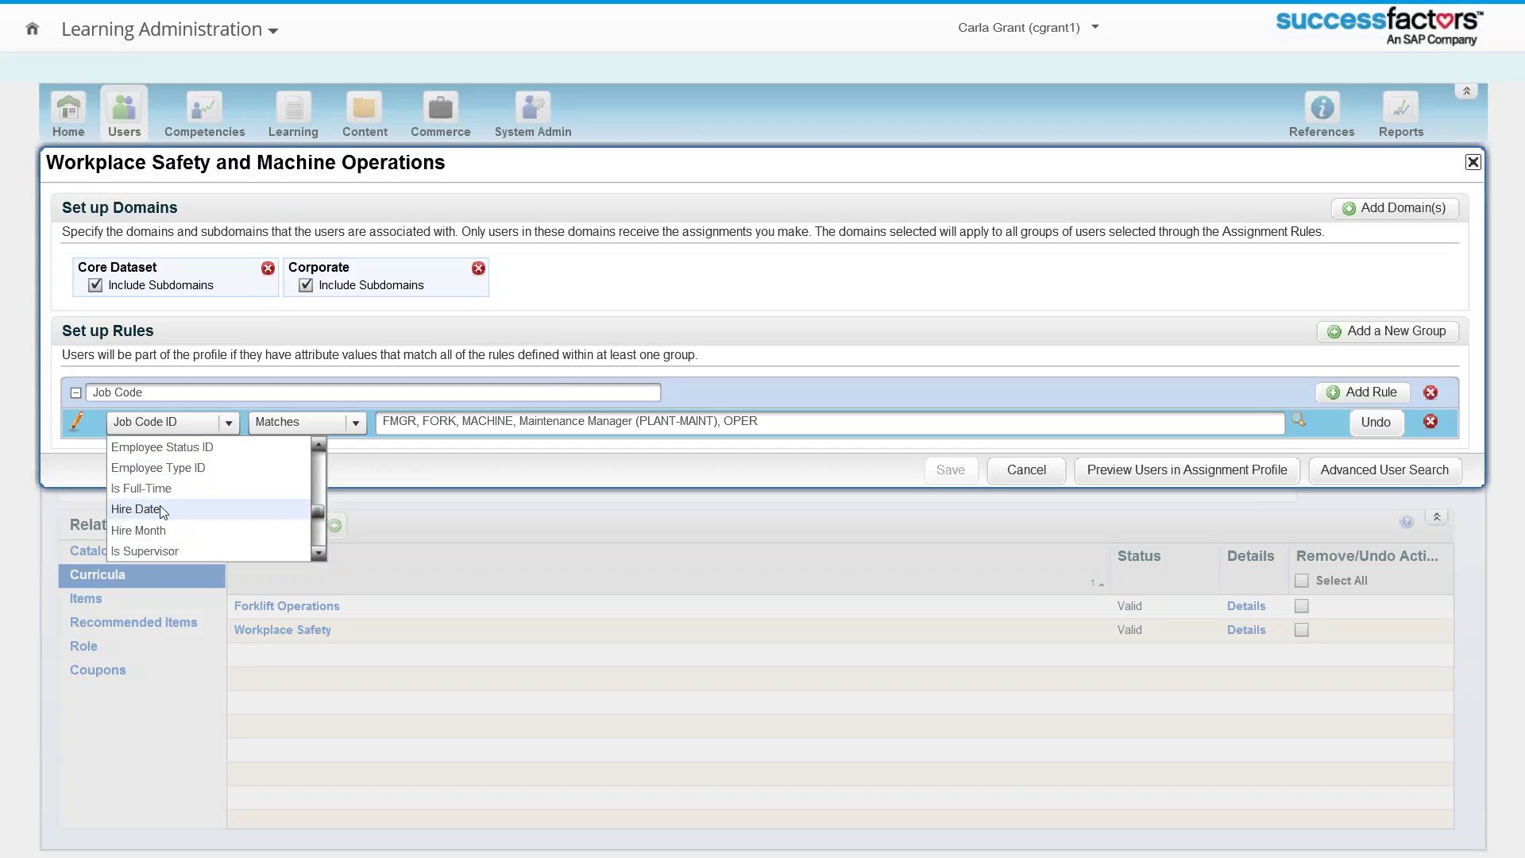
left_click(317, 555)
left_click(318, 555)
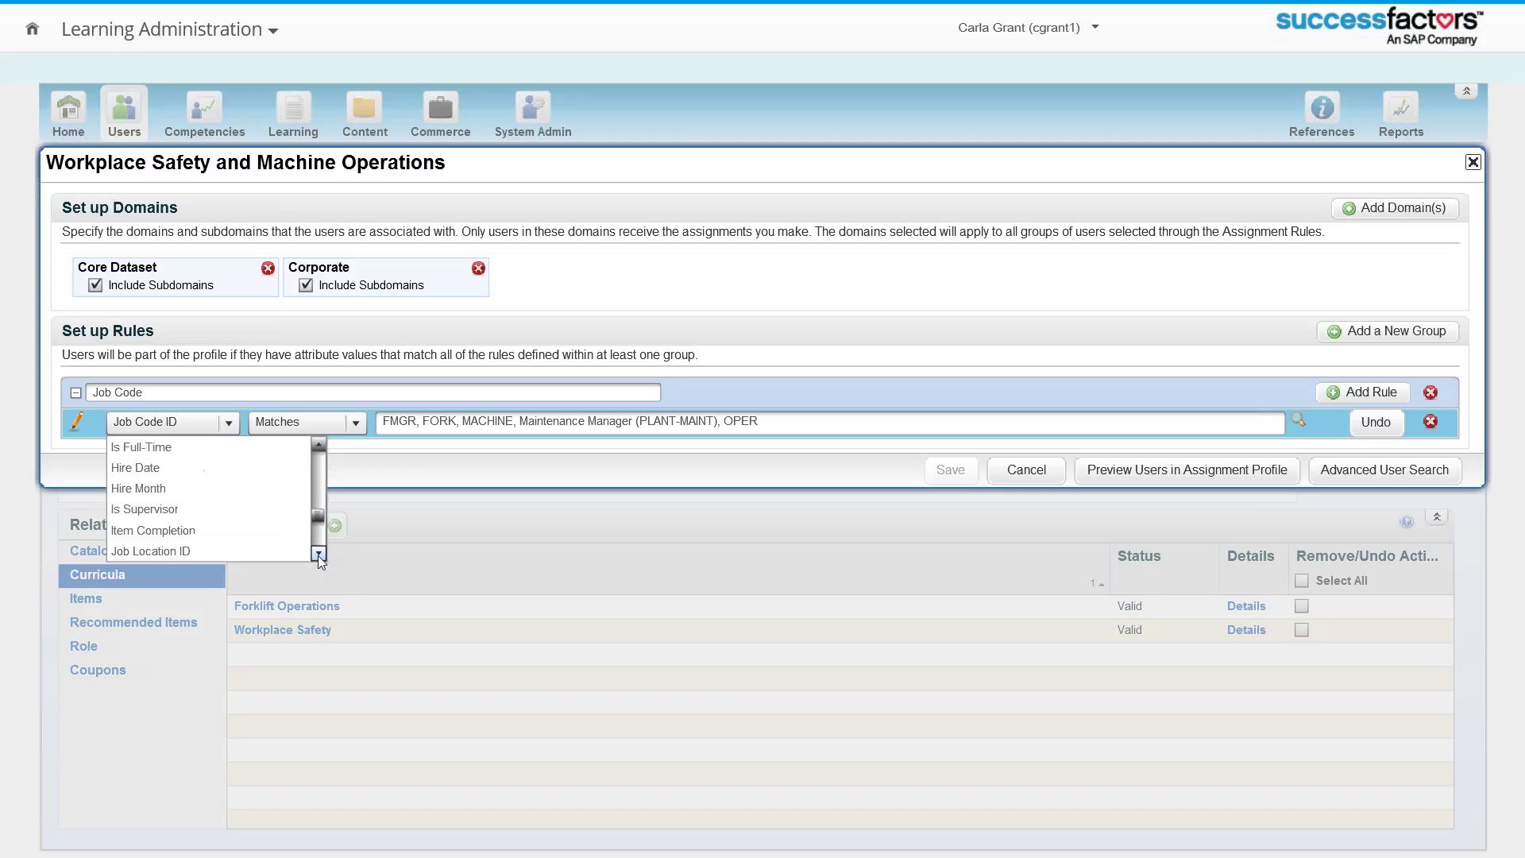
left_click(318, 555)
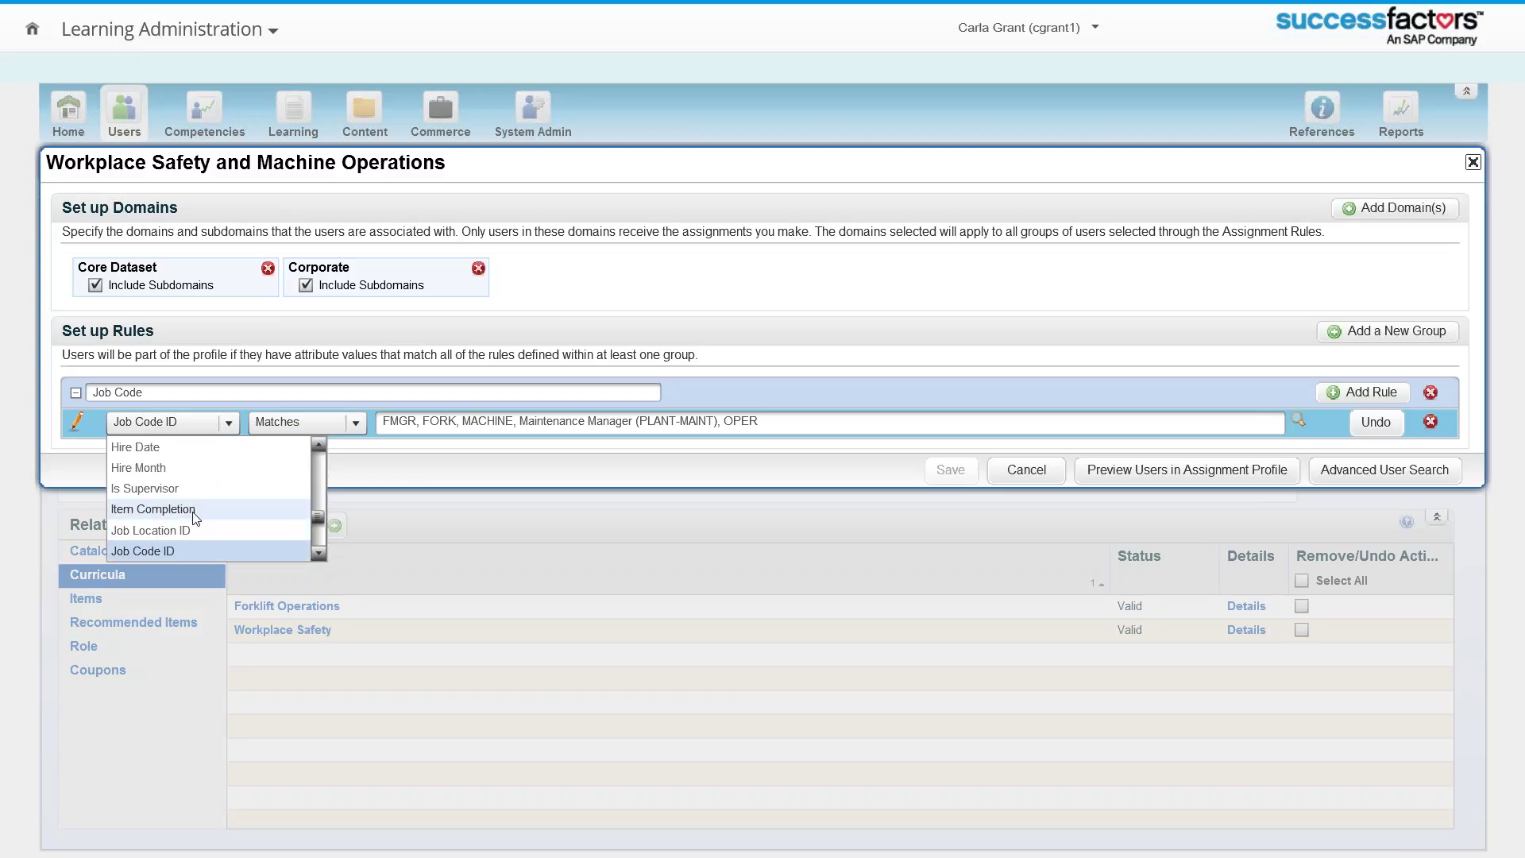
left_click(317, 553)
left_click(318, 554)
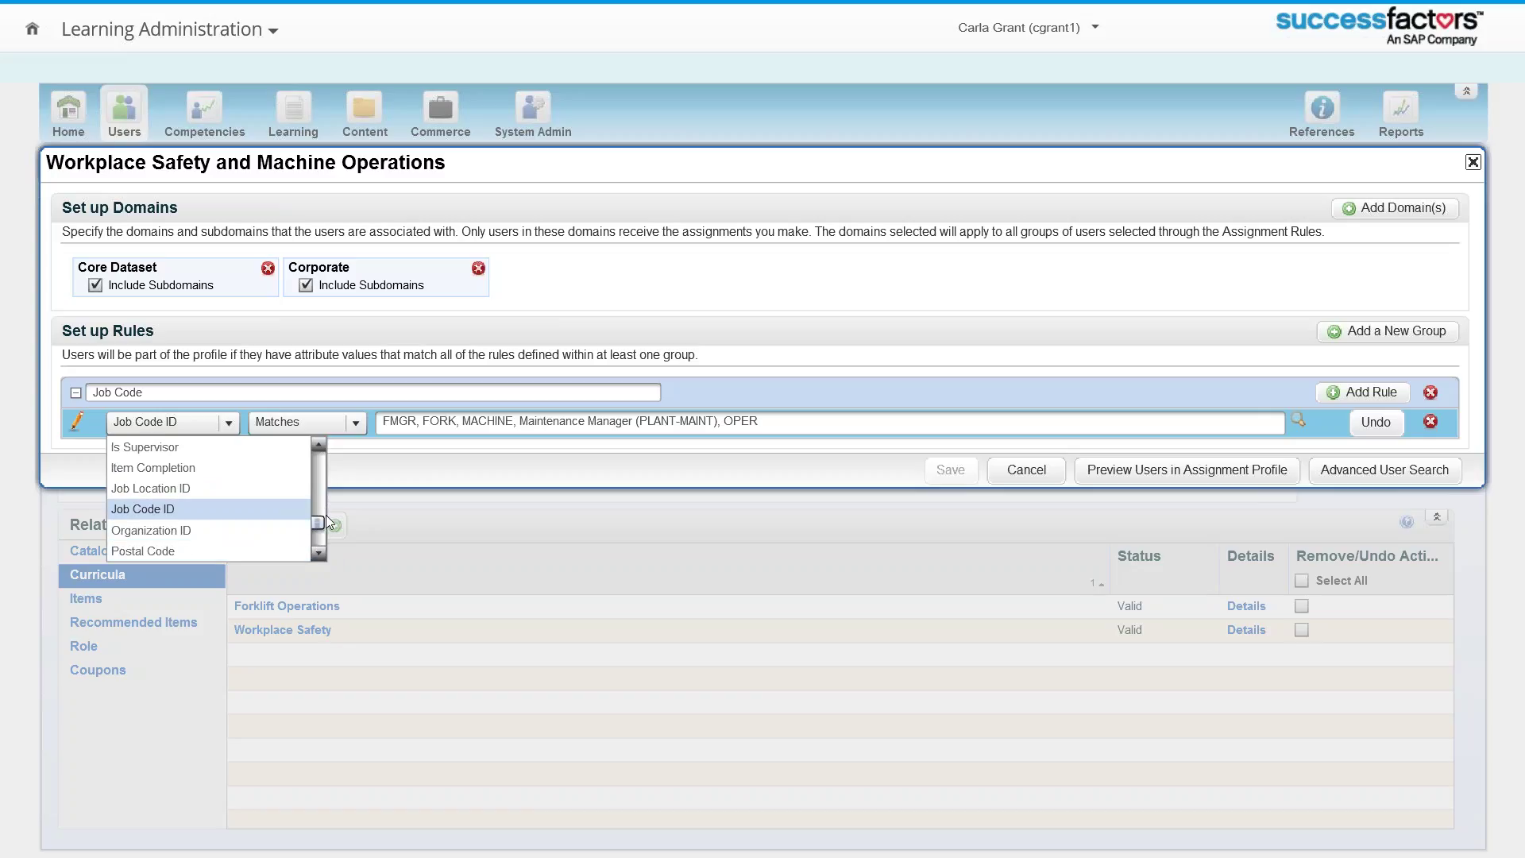
left_click_drag(319, 521, 319, 468)
scroll(175, 488, "up", 1)
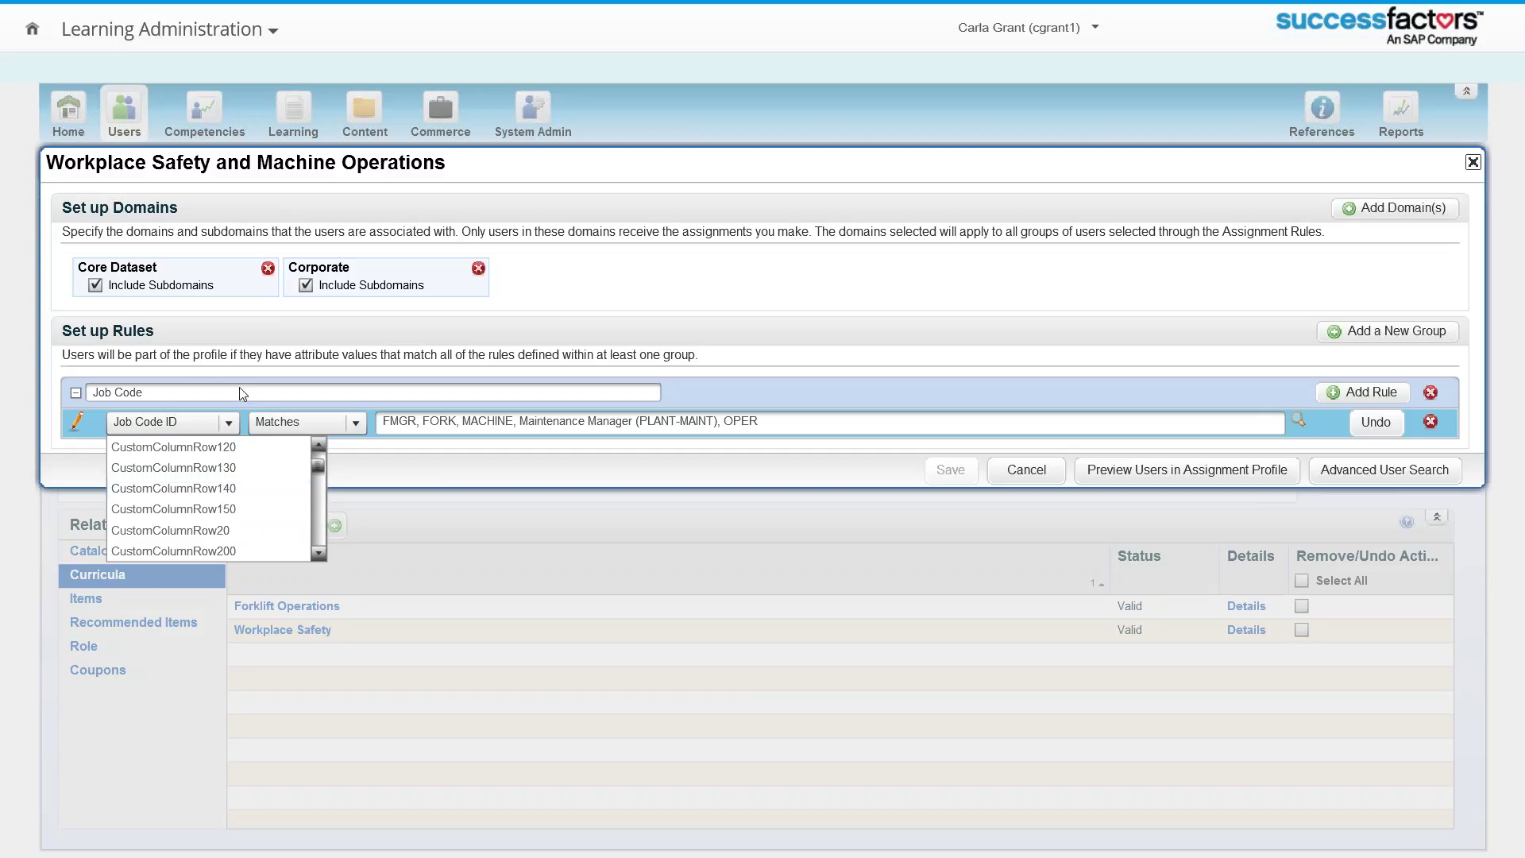
Step: Keep Job Code ID, discard the rules editor unsaved, and return to the presentation slide
left_click(807, 350)
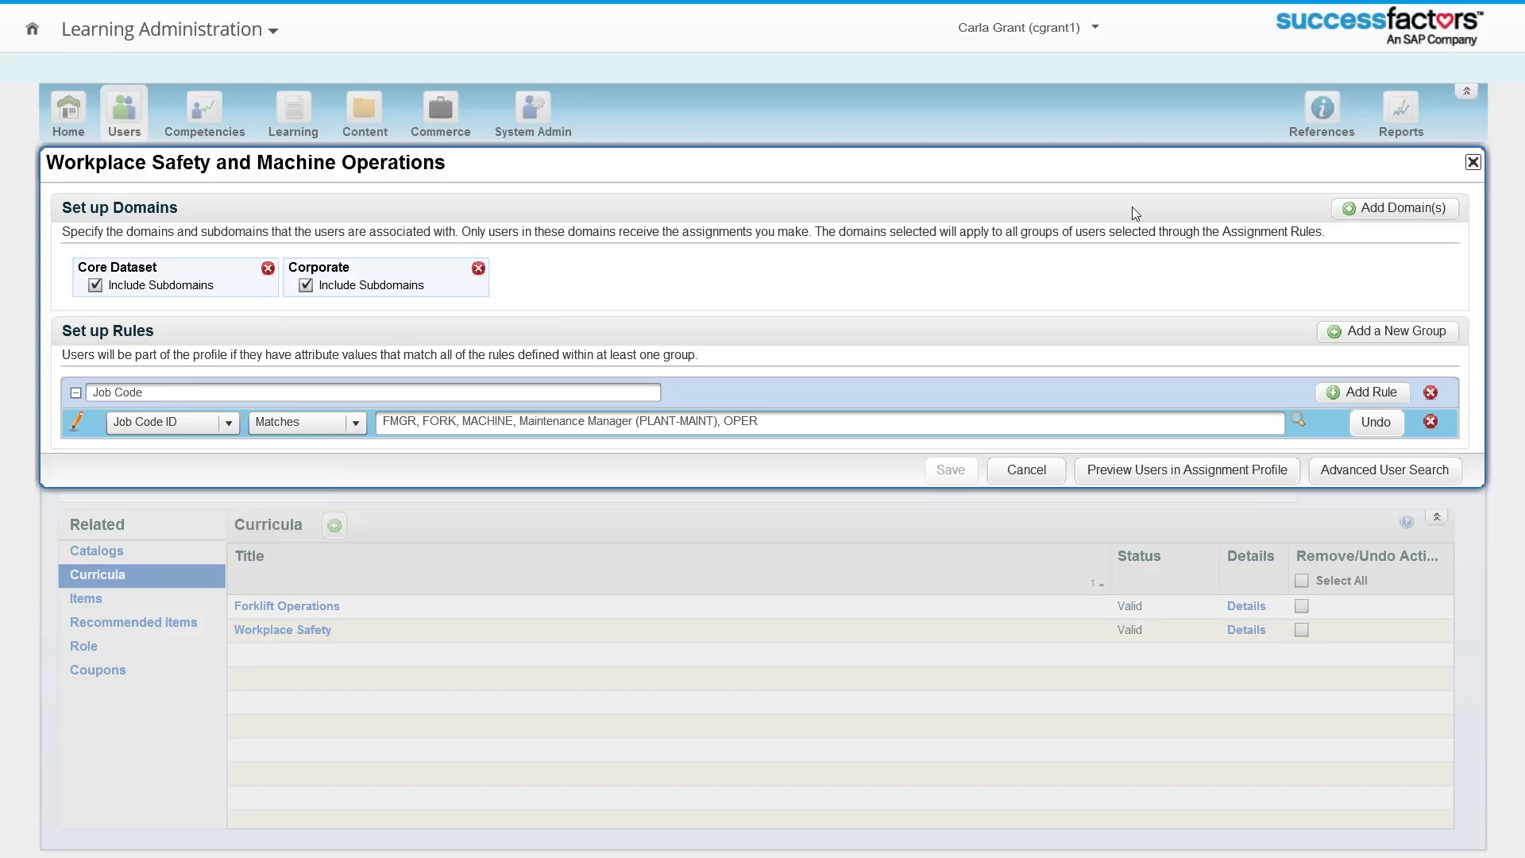
left_click(1472, 162)
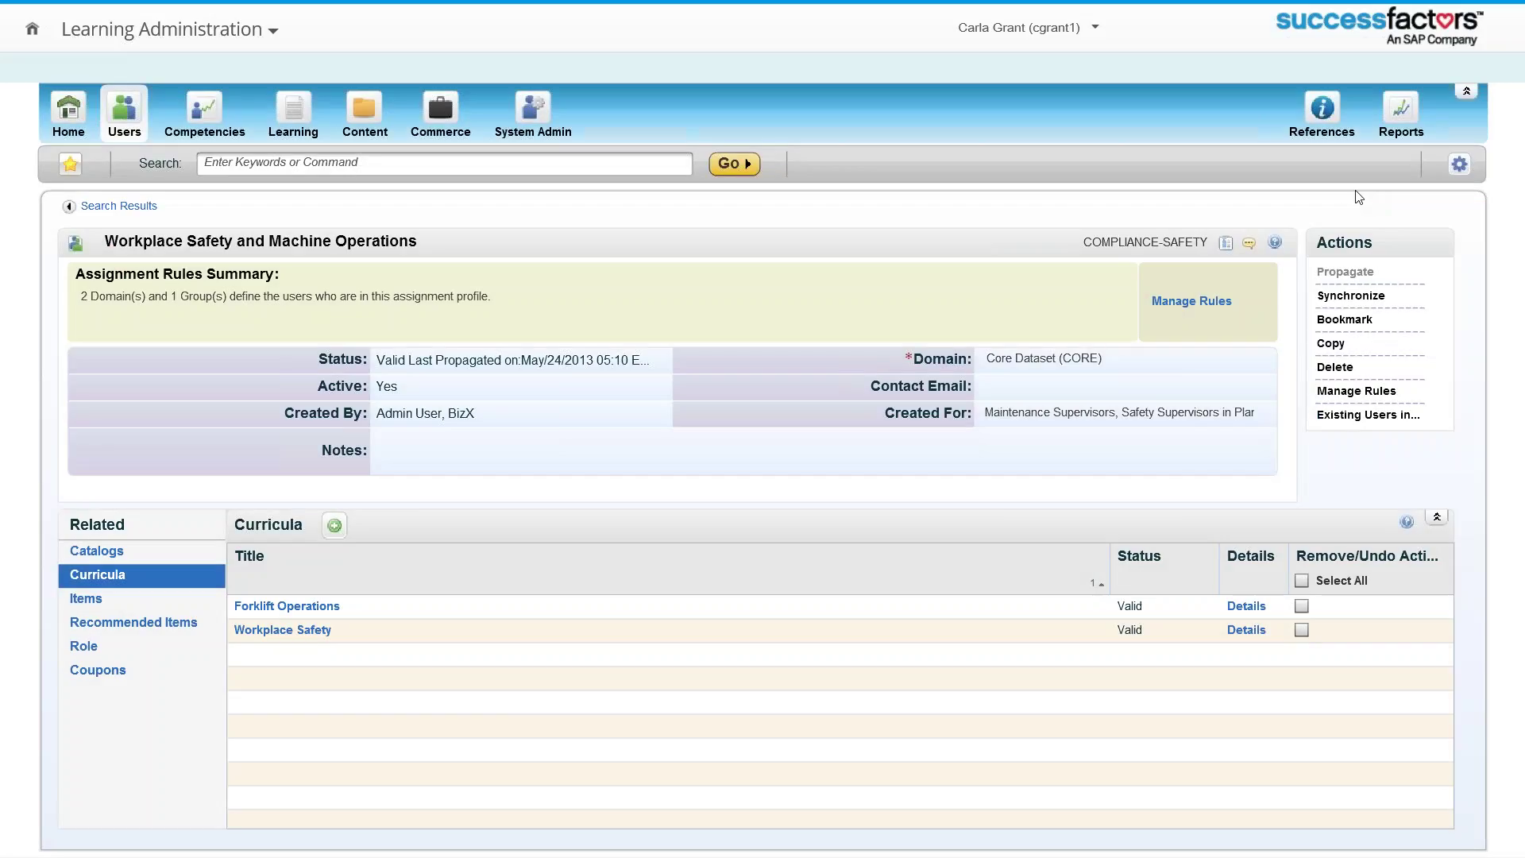
key("alt+Tab")
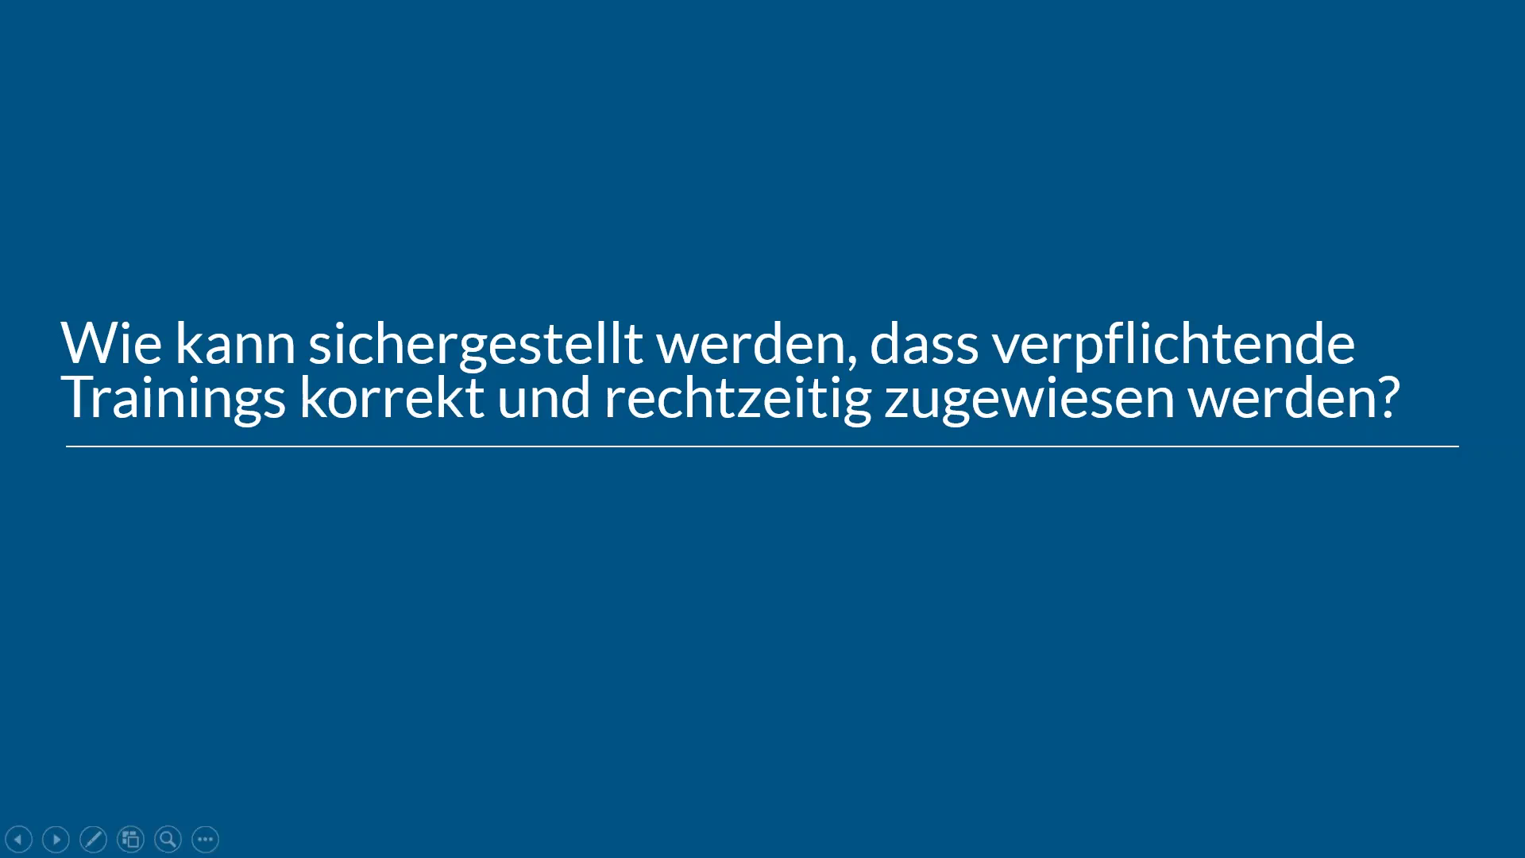
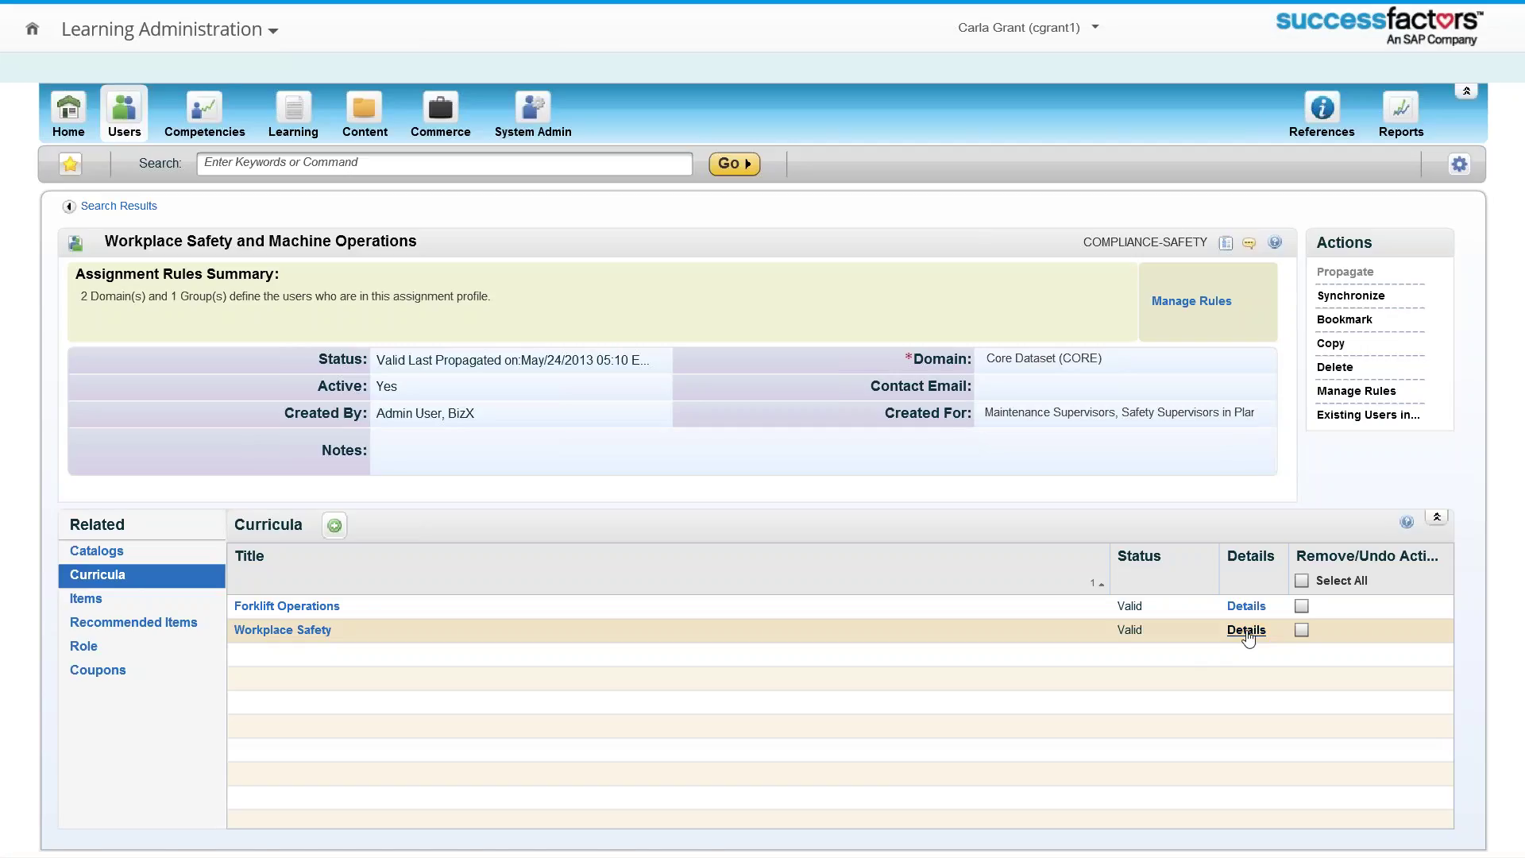
Step: Show the Workplace Safety (EHS-104) curriculum details and select the EHS-120 item ID
left_click(1246, 630)
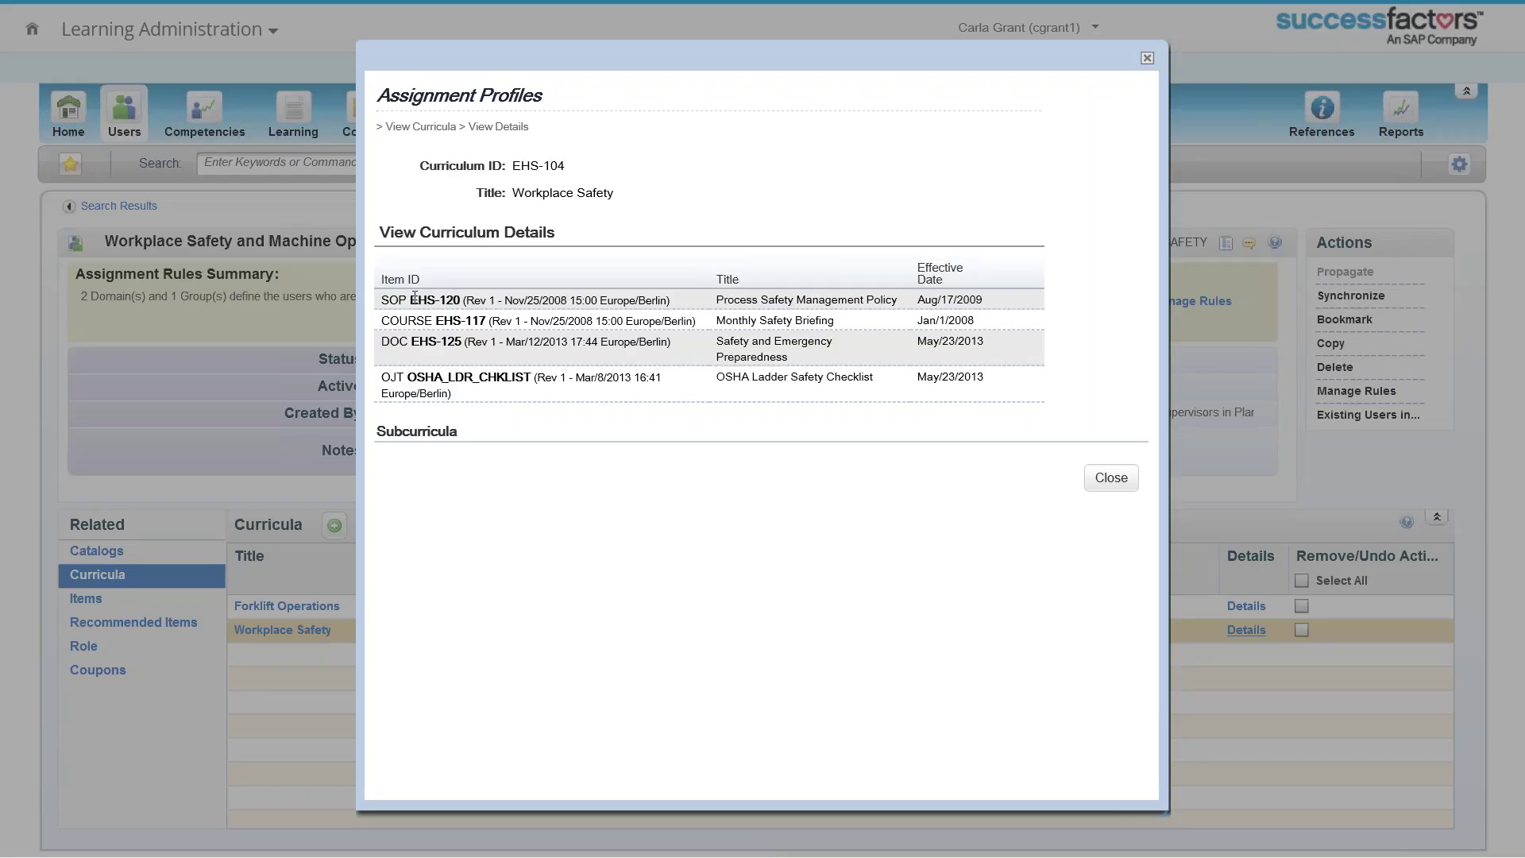
left_click_drag(411, 298, 451, 295)
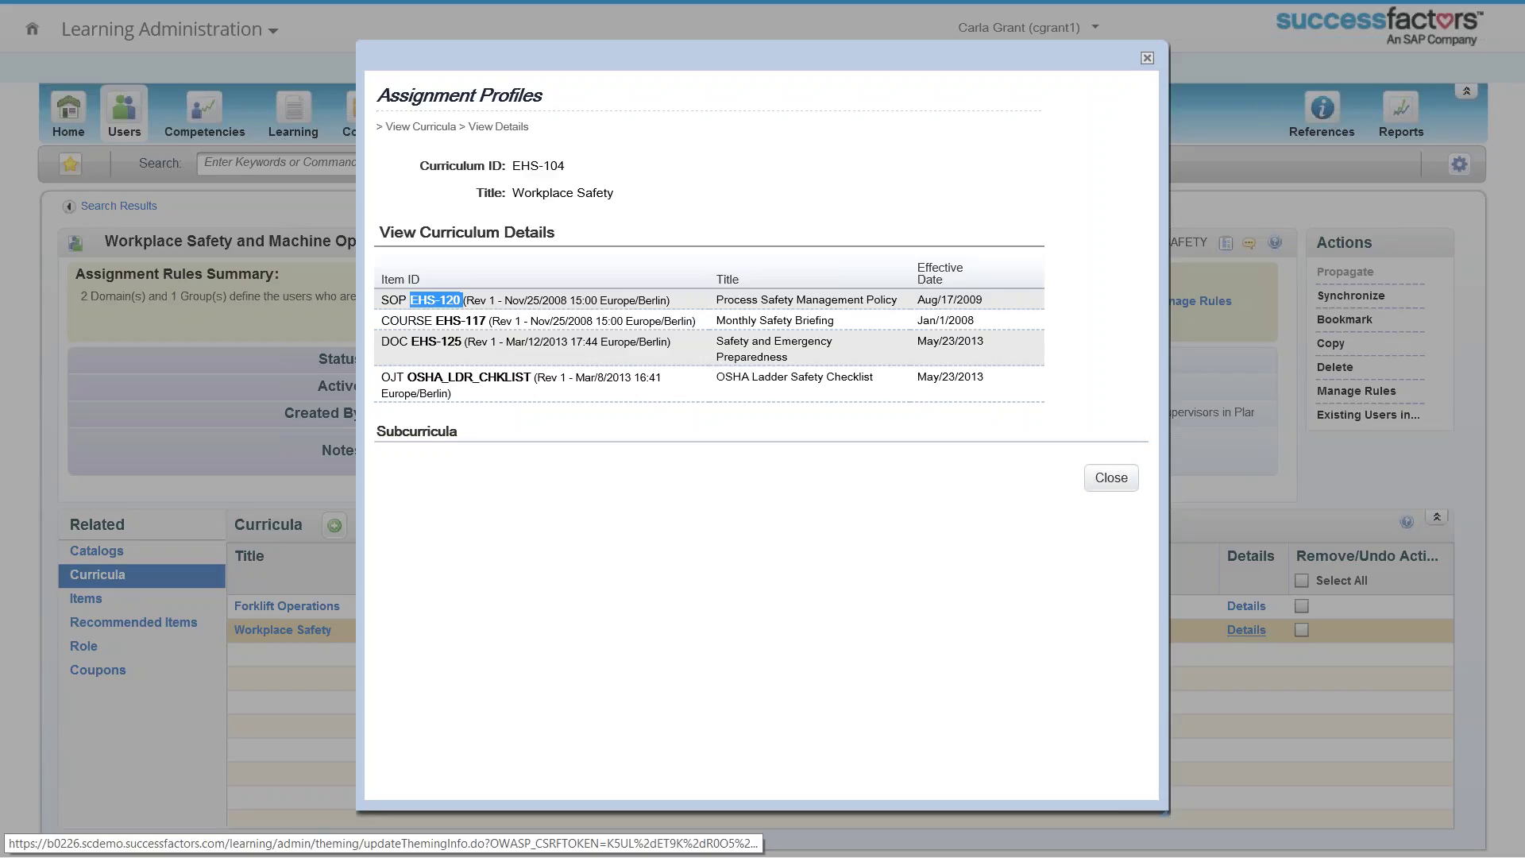
Step: Search learning items for EHS-120 and open the SOP EHS-120 Process Safety Management Policy item
left_click(1147, 58)
left_click(301, 119)
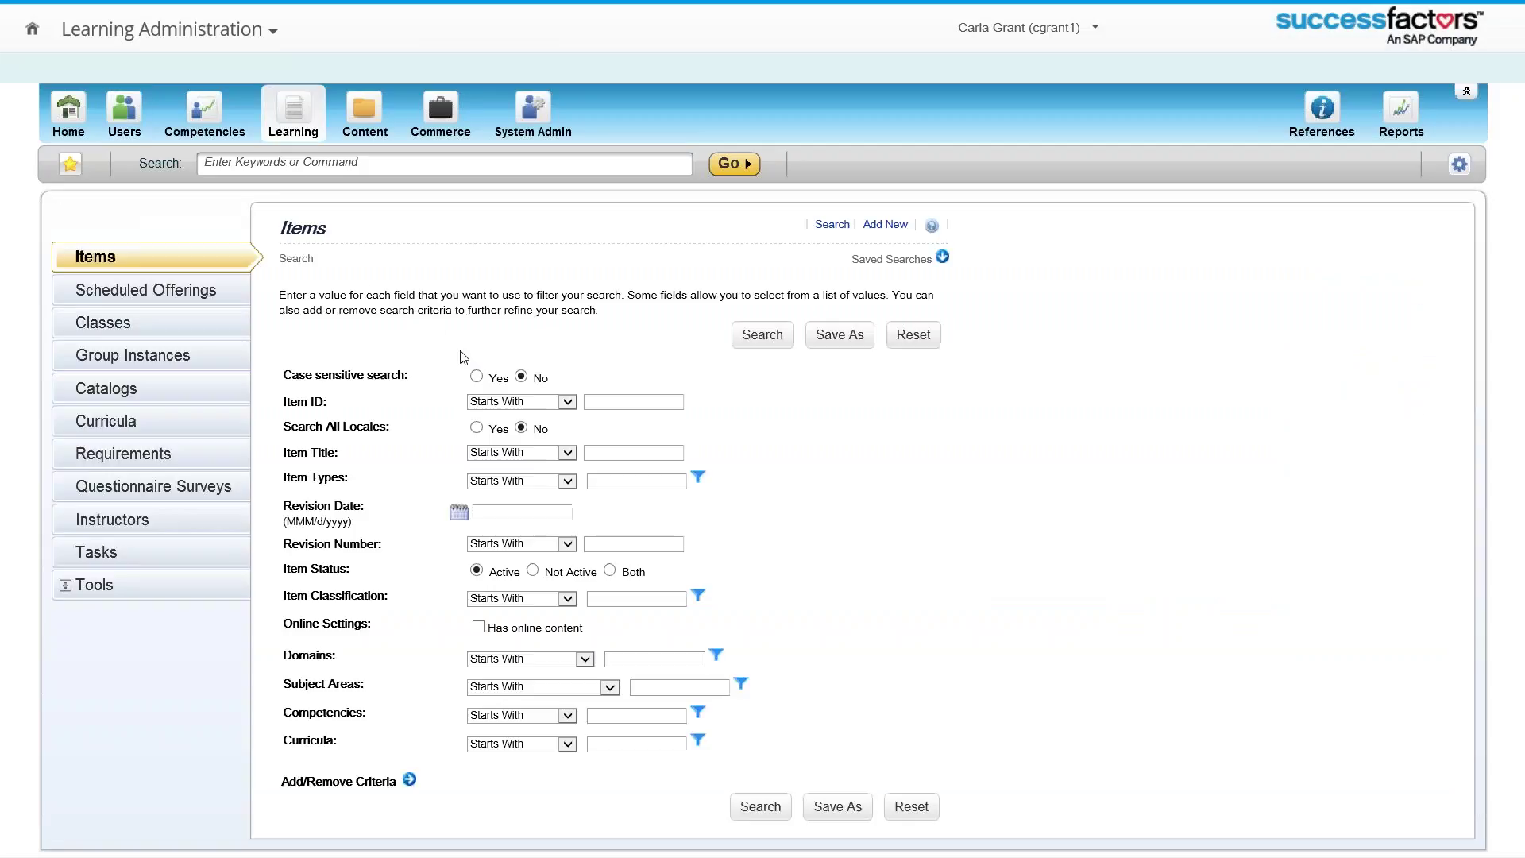
left_click(608, 401)
type("EHS-120")
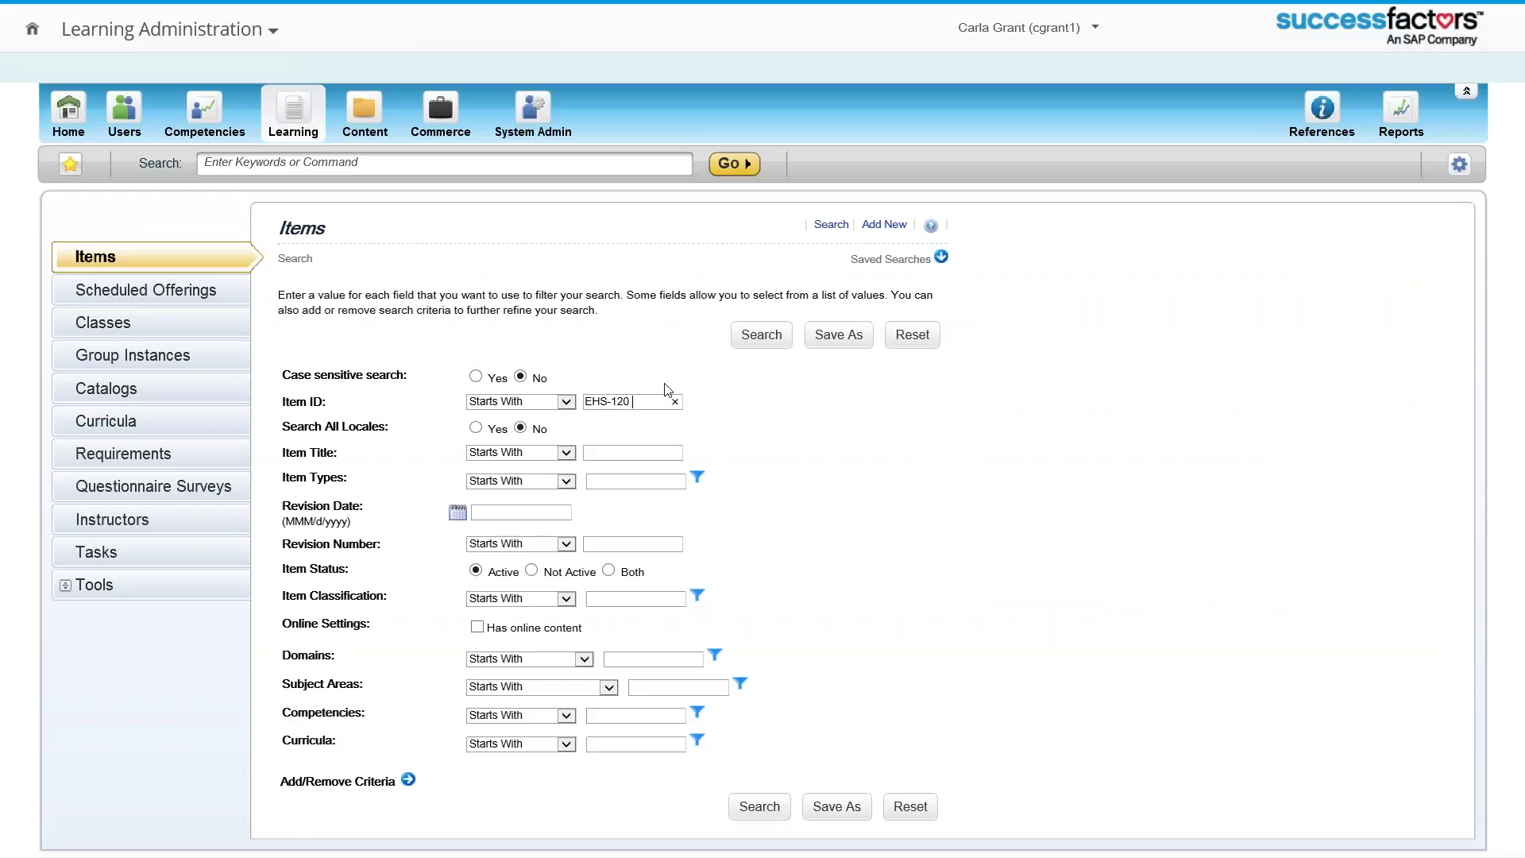
left_click(761, 334)
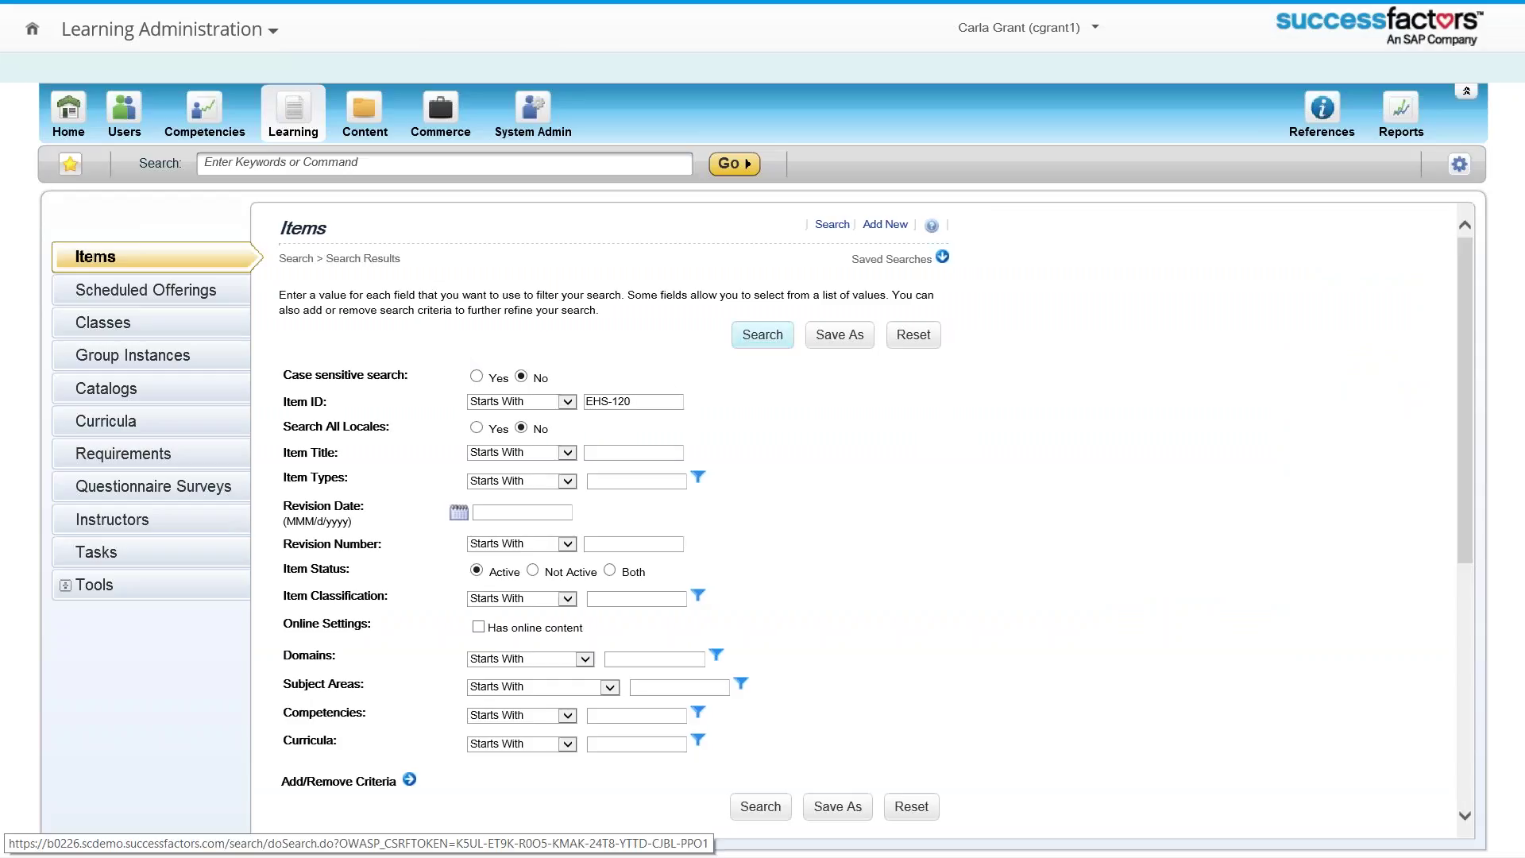
scroll(761, 349, "down", 3)
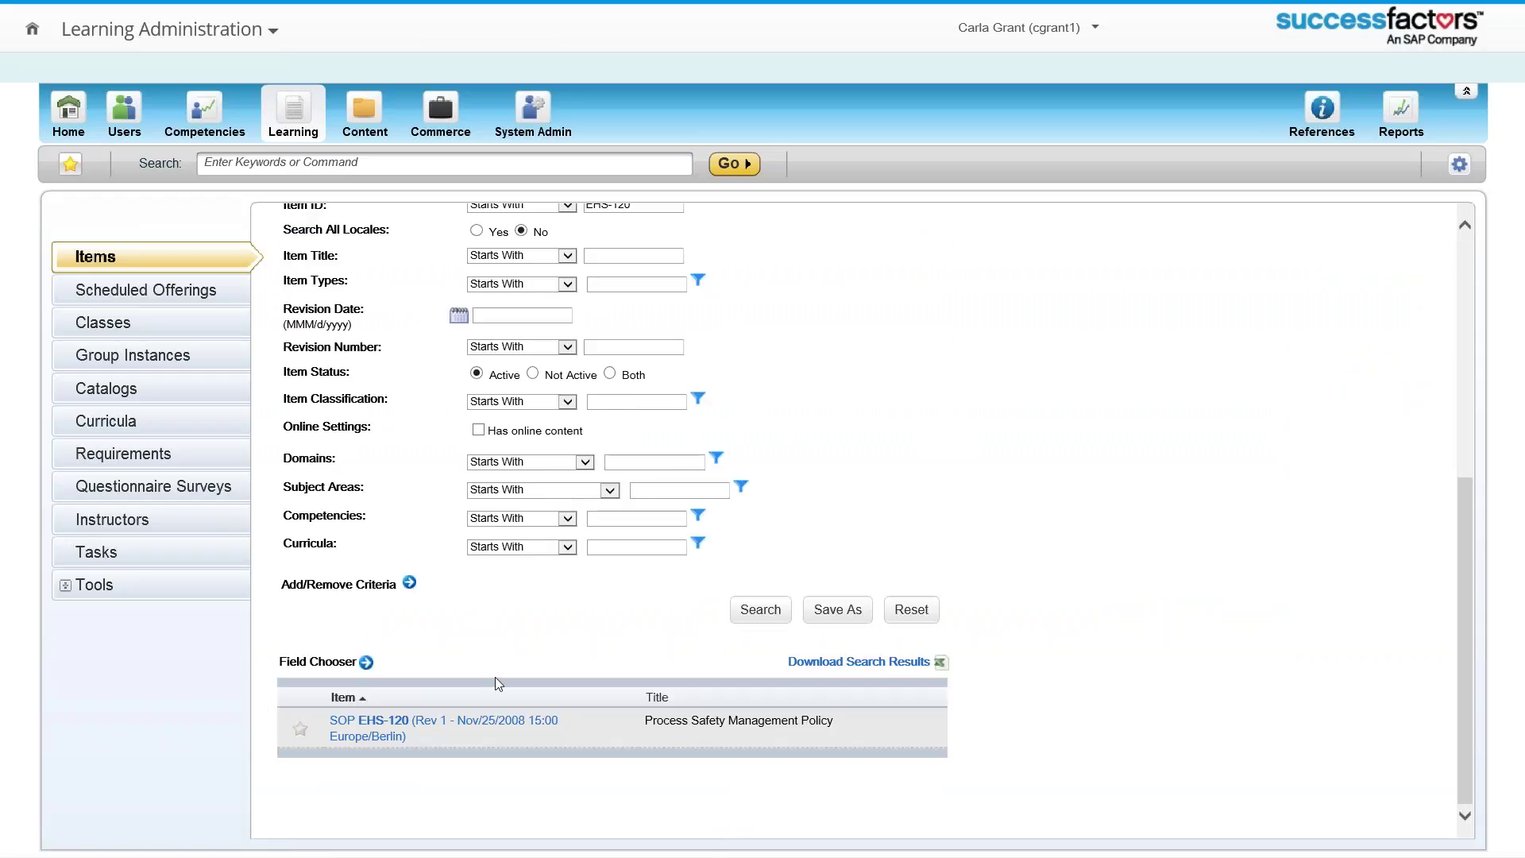
left_click(422, 724)
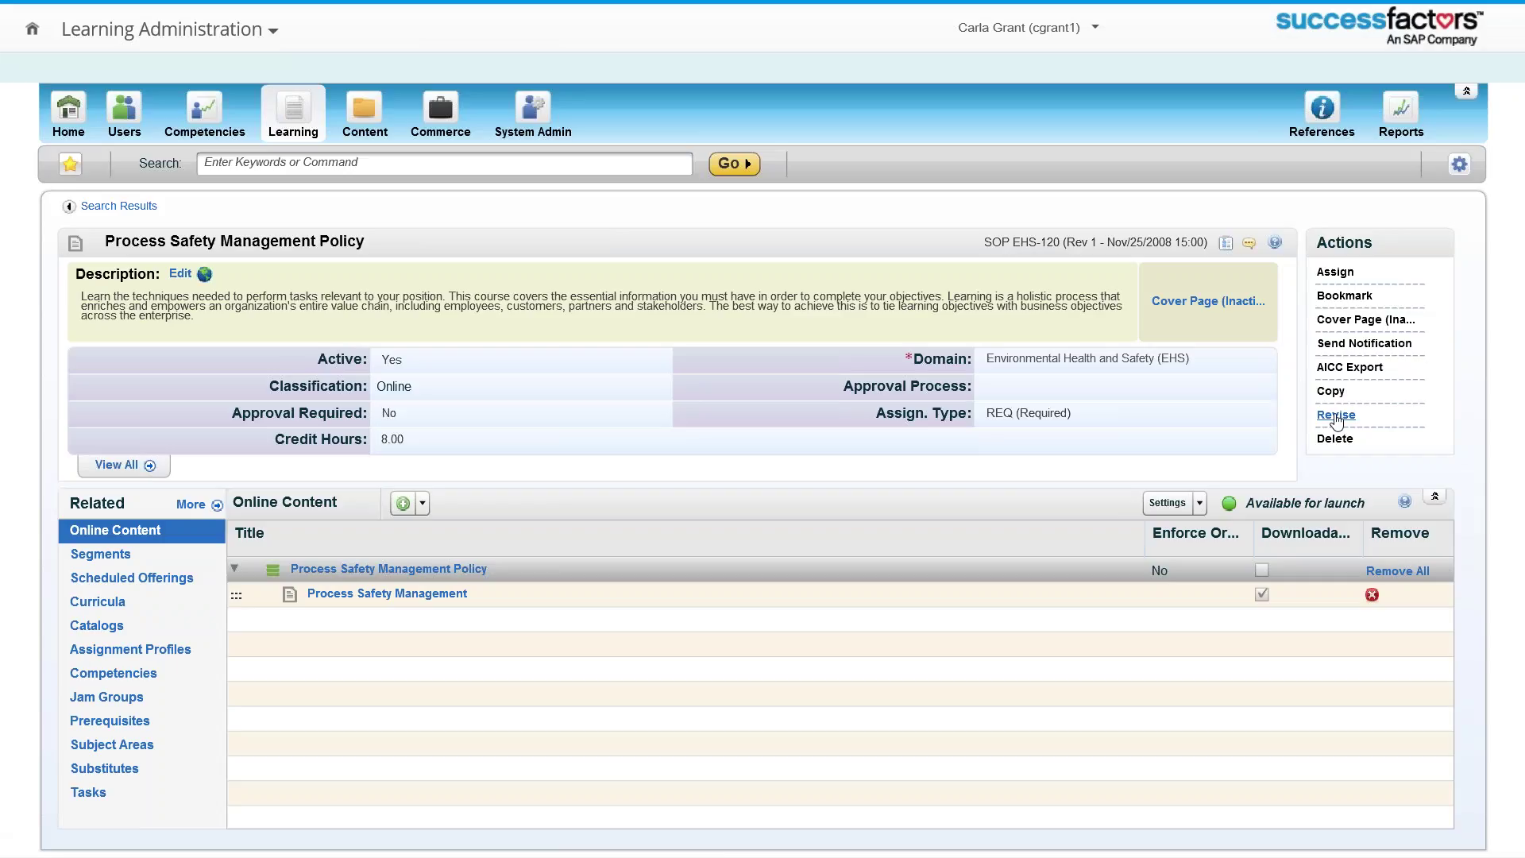
Step: Start a revision of the item dated DEC/09/2015 with revision number 2
left_click(1336, 416)
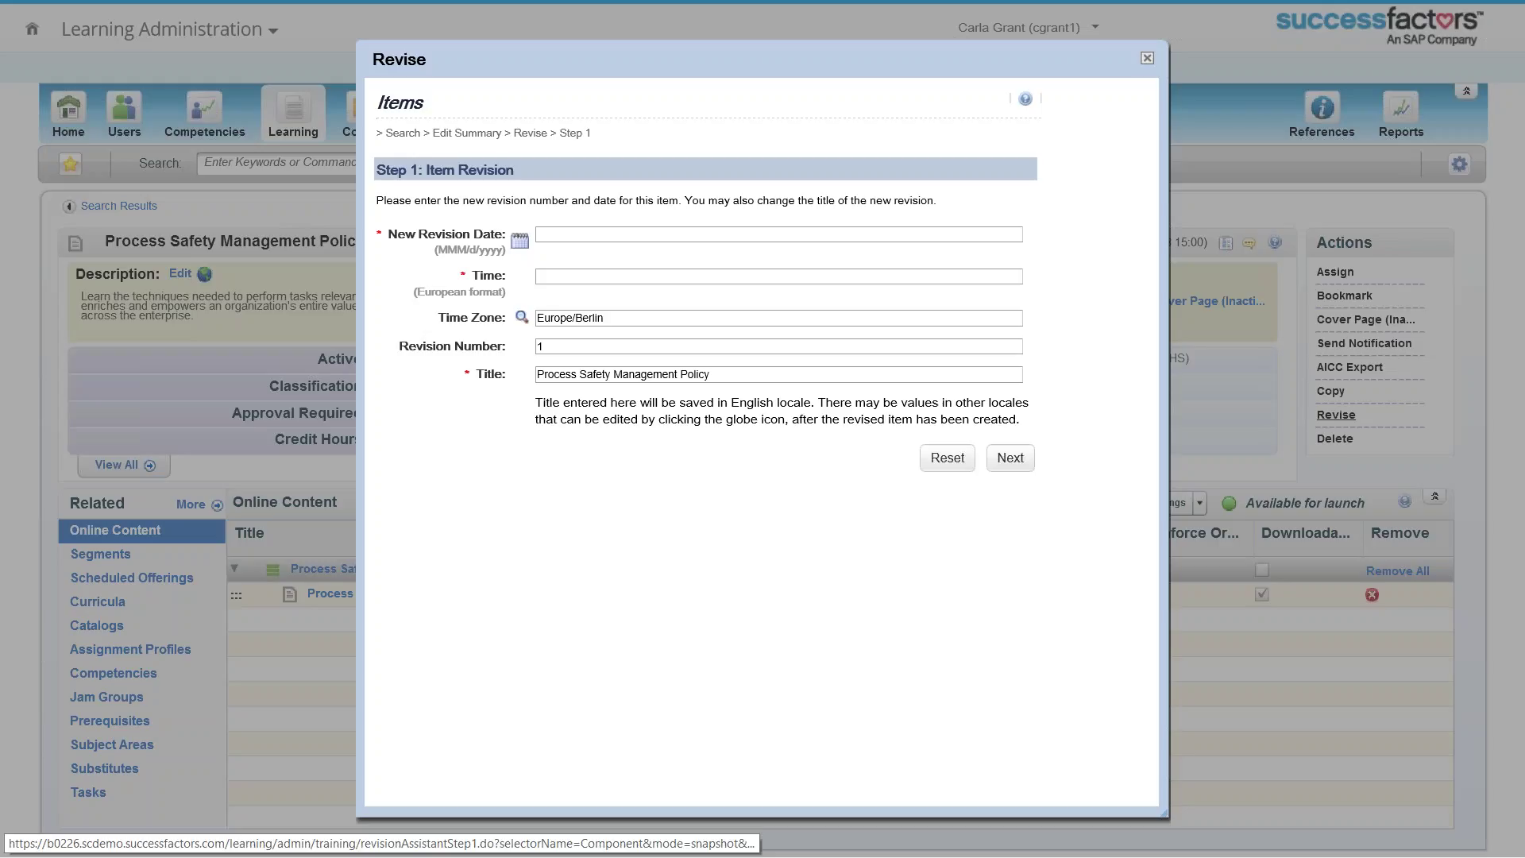
left_click(519, 240)
left_click(410, 503)
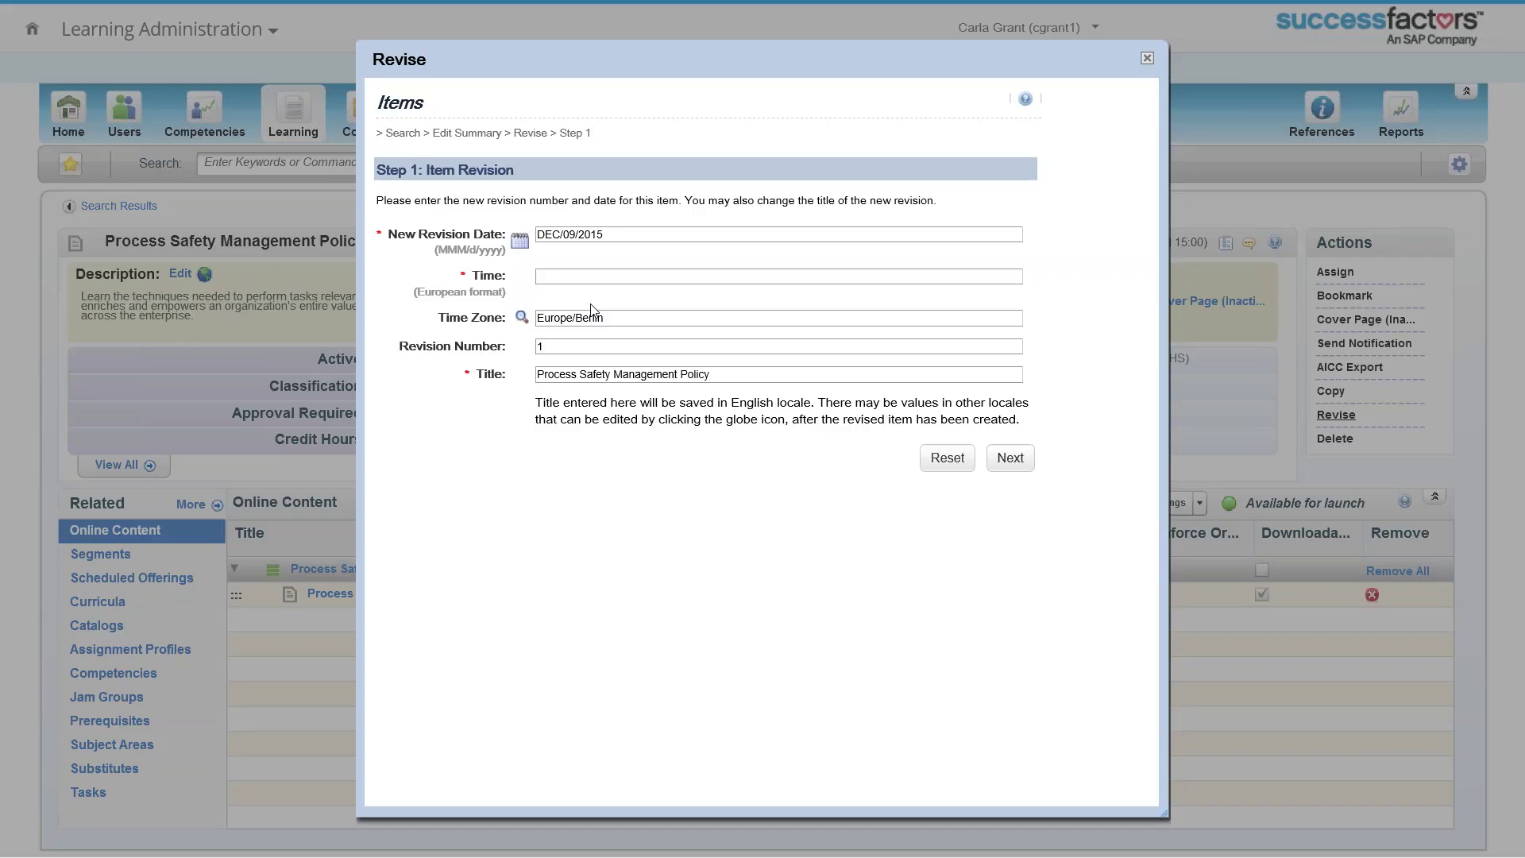
double_click(744, 350)
type("2")
left_click(586, 275)
Step: Set the revision time to 00:00 and proceed to Step 4, keeping the item production ready
type("00:00")
left_click(1012, 458)
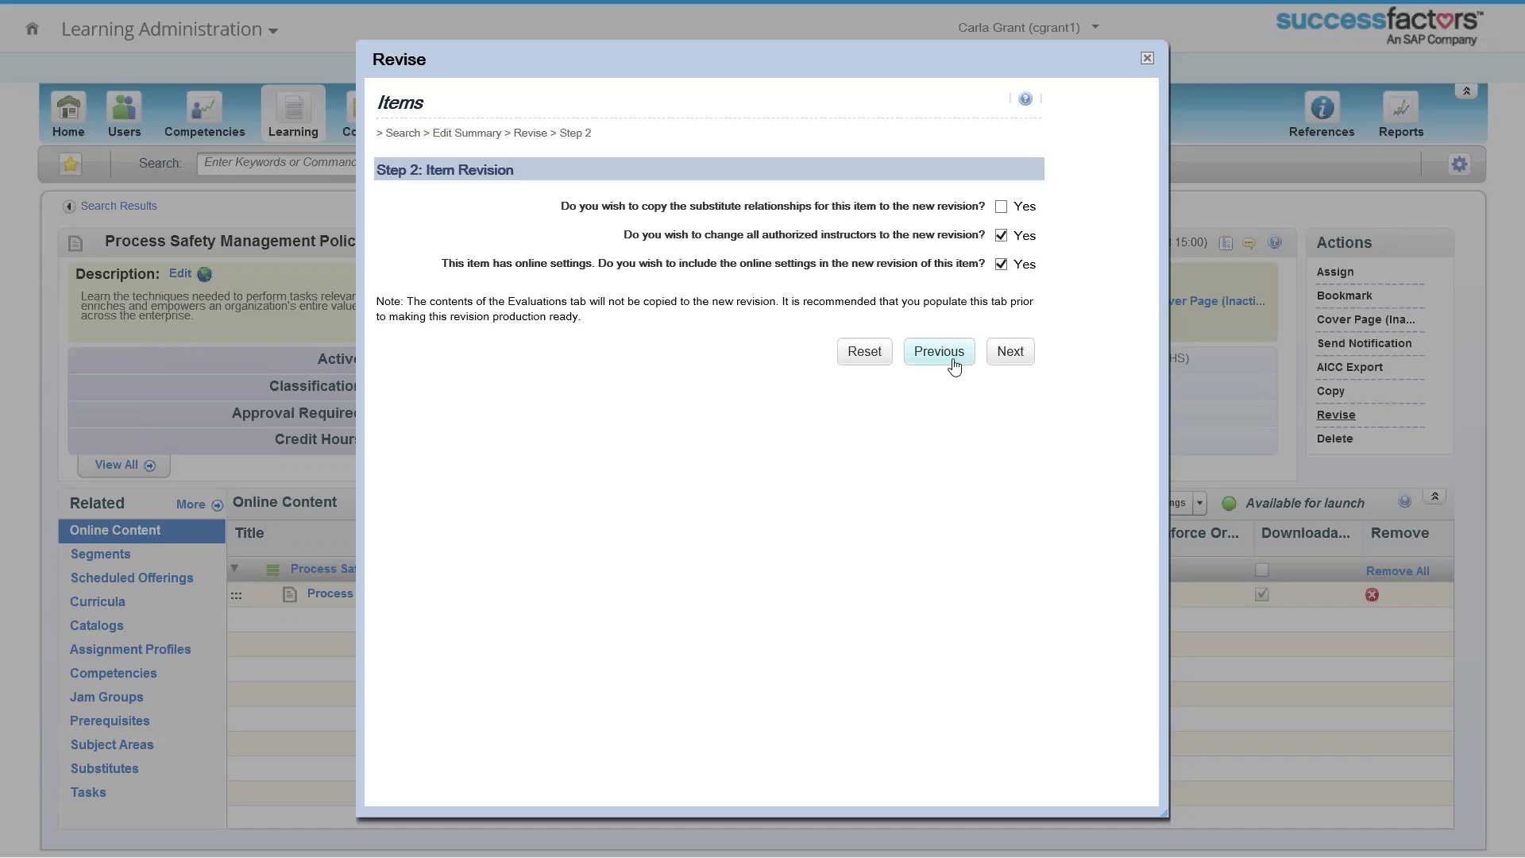
left_click(1010, 351)
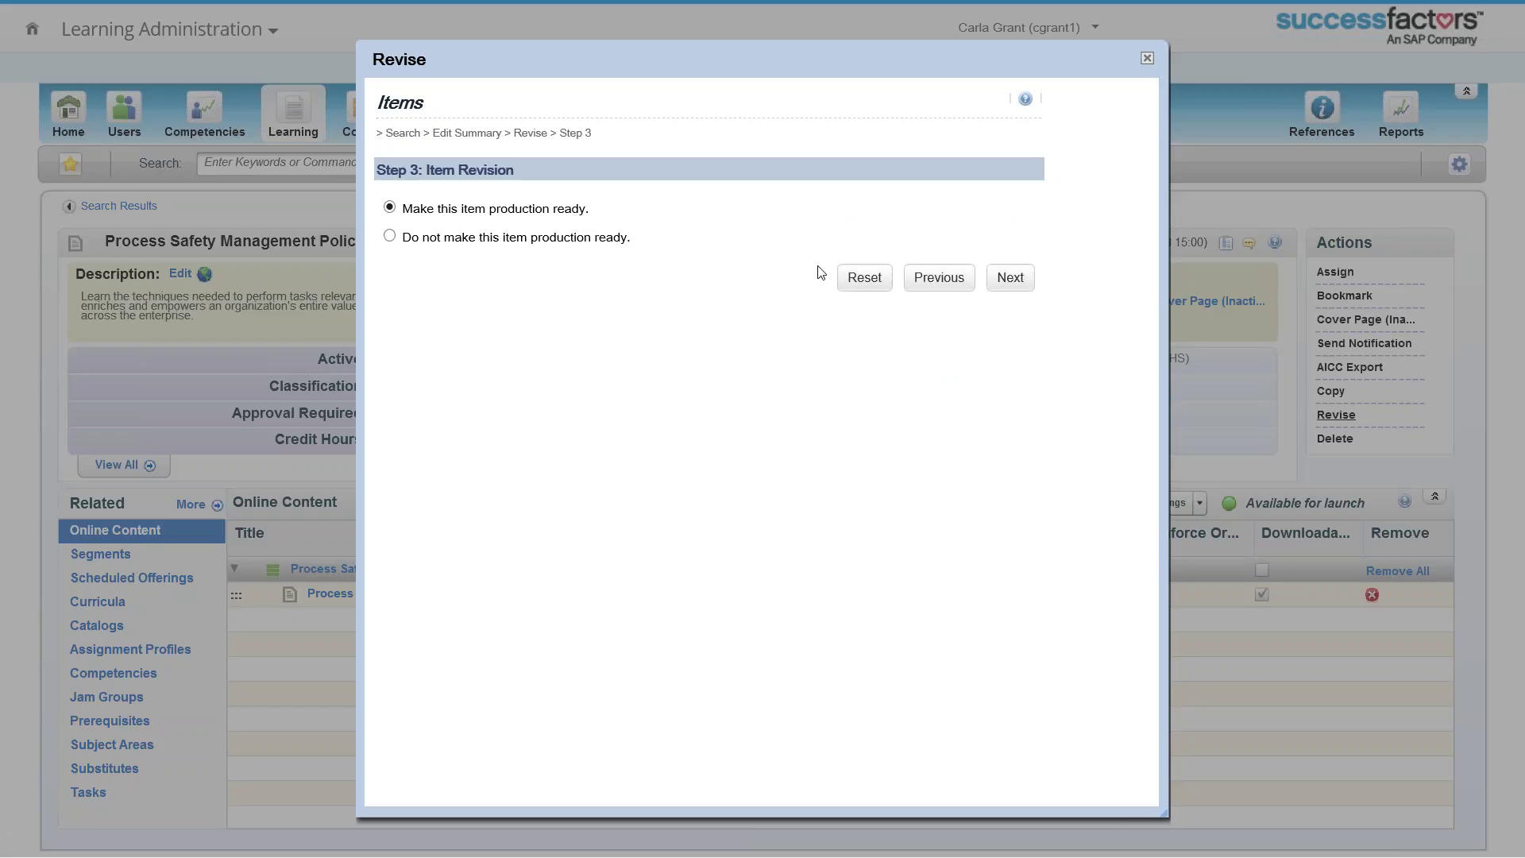
left_click(1011, 282)
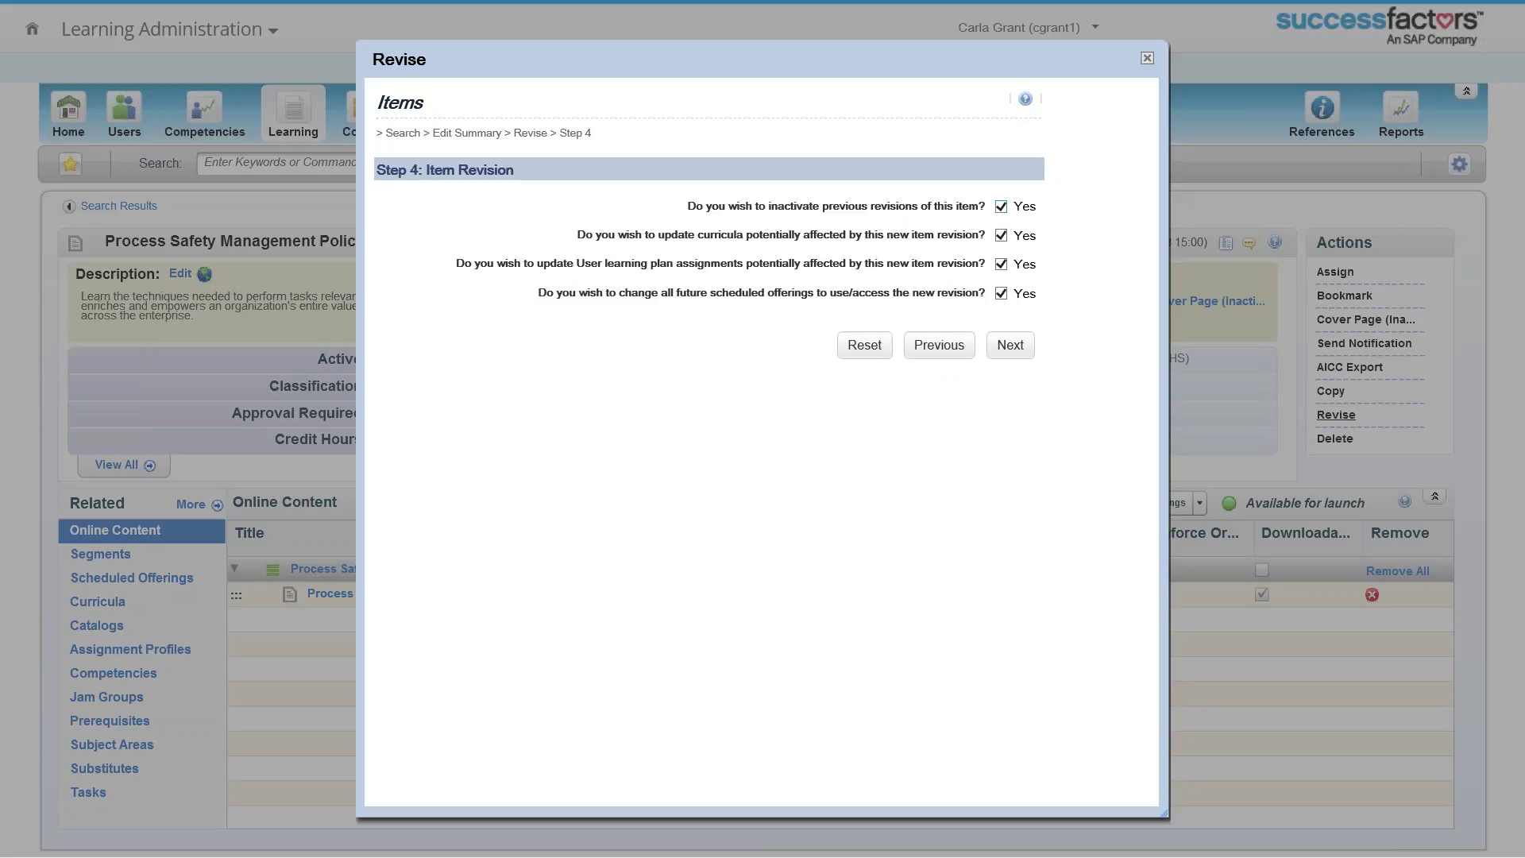
Step: Keep all four Step 4 update options at Yes and move on to the curriculum step
left_click_drag(685, 234, 748, 235)
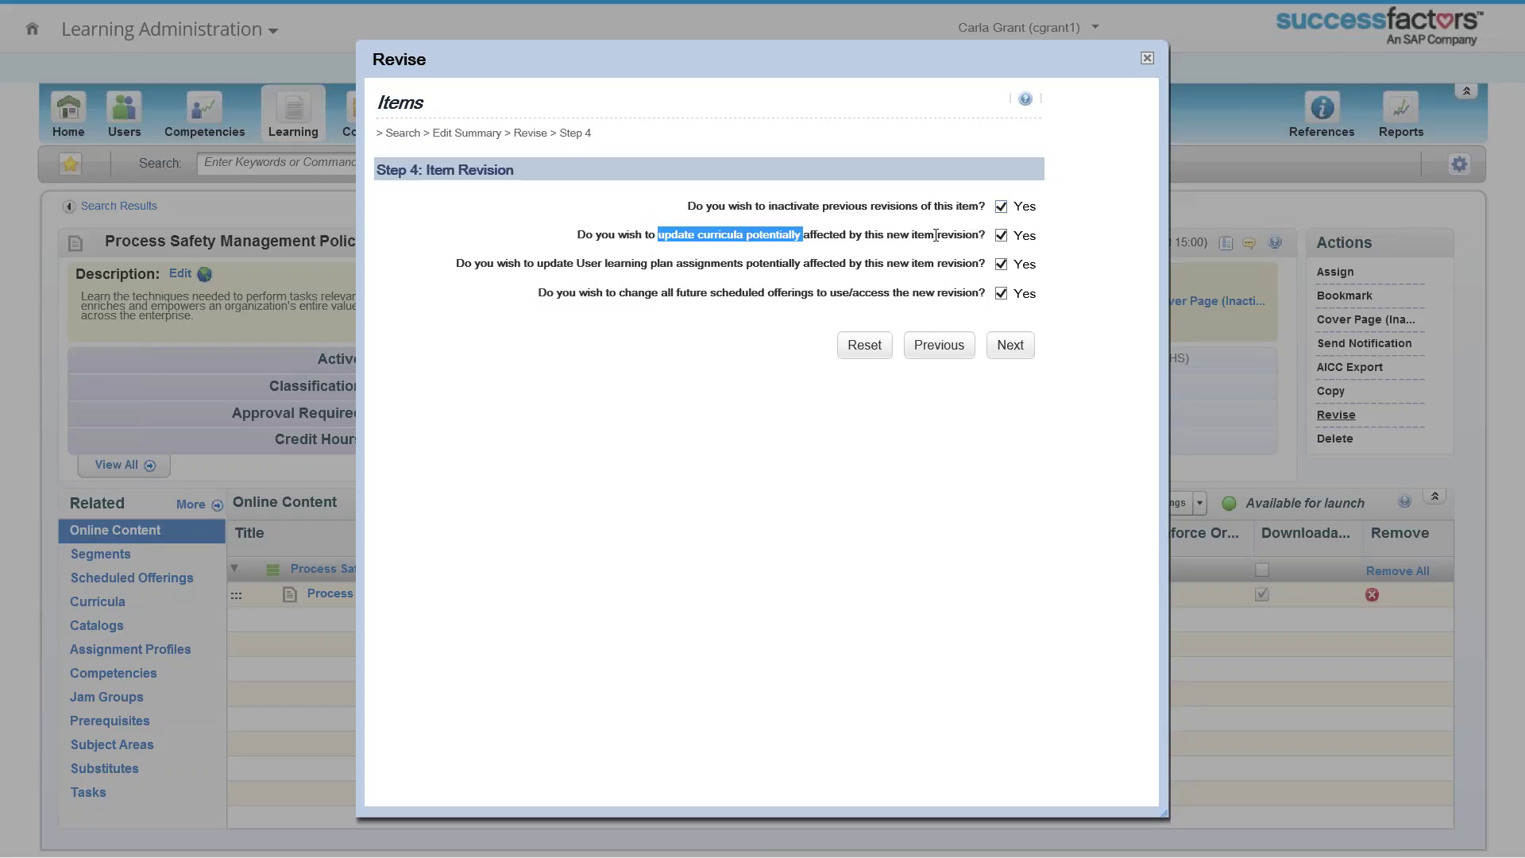
left_click_drag(910, 234, 980, 235)
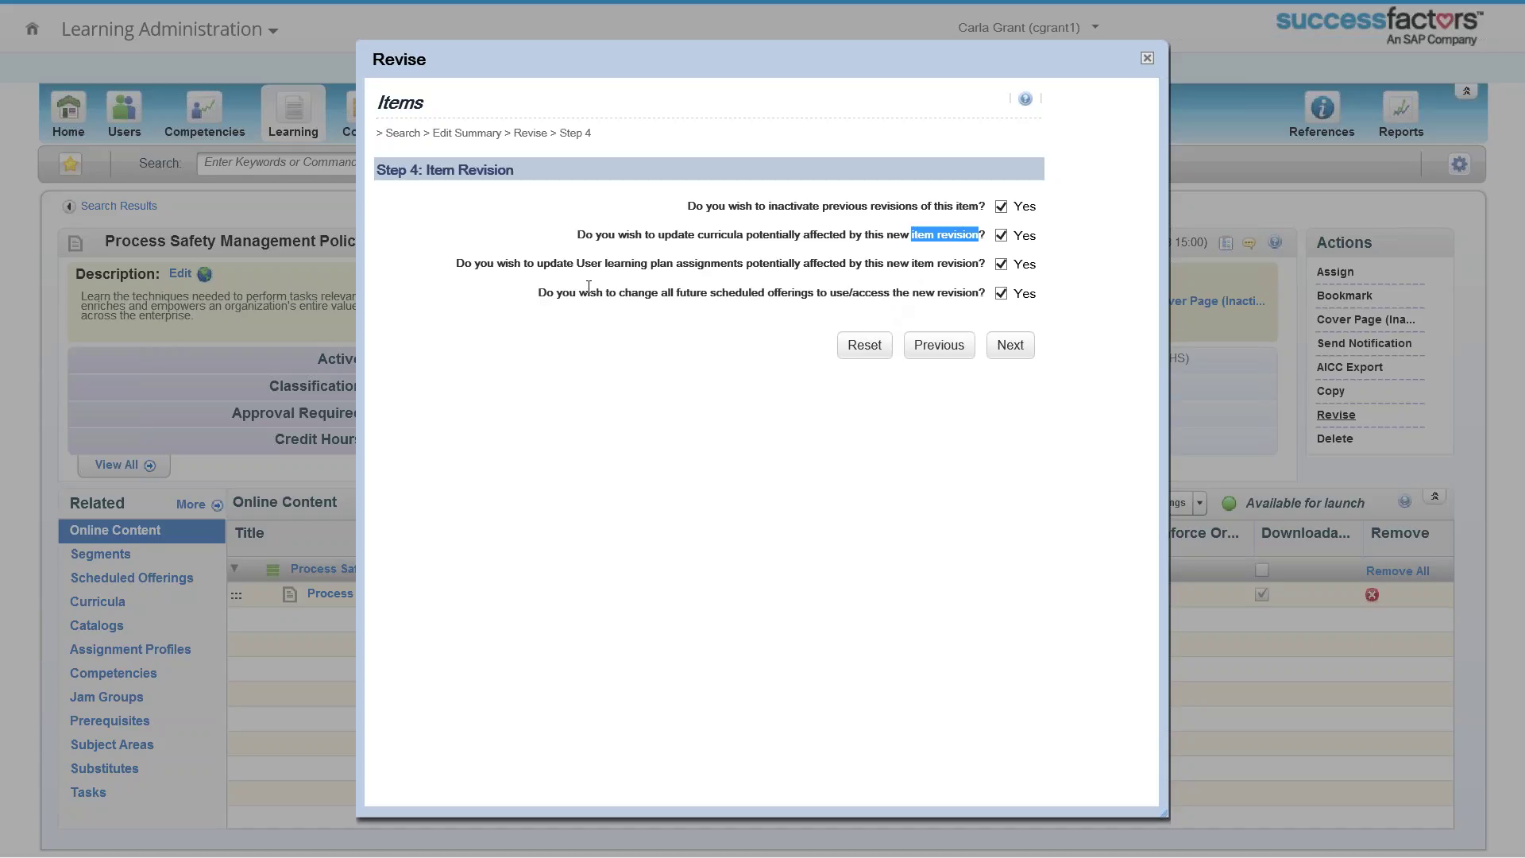
left_click_drag(577, 264, 666, 268)
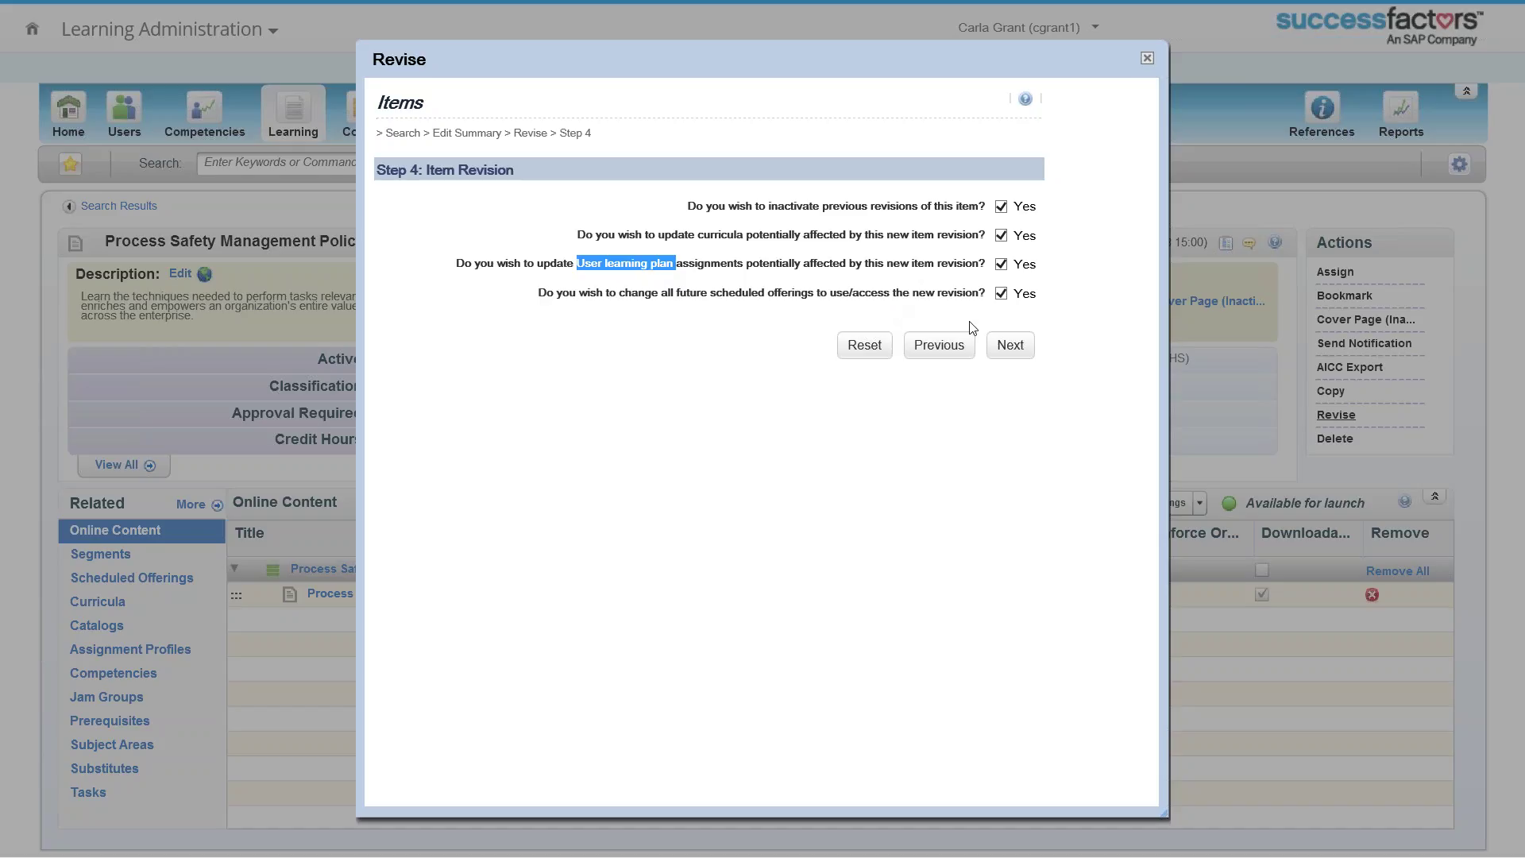
left_click(1003, 347)
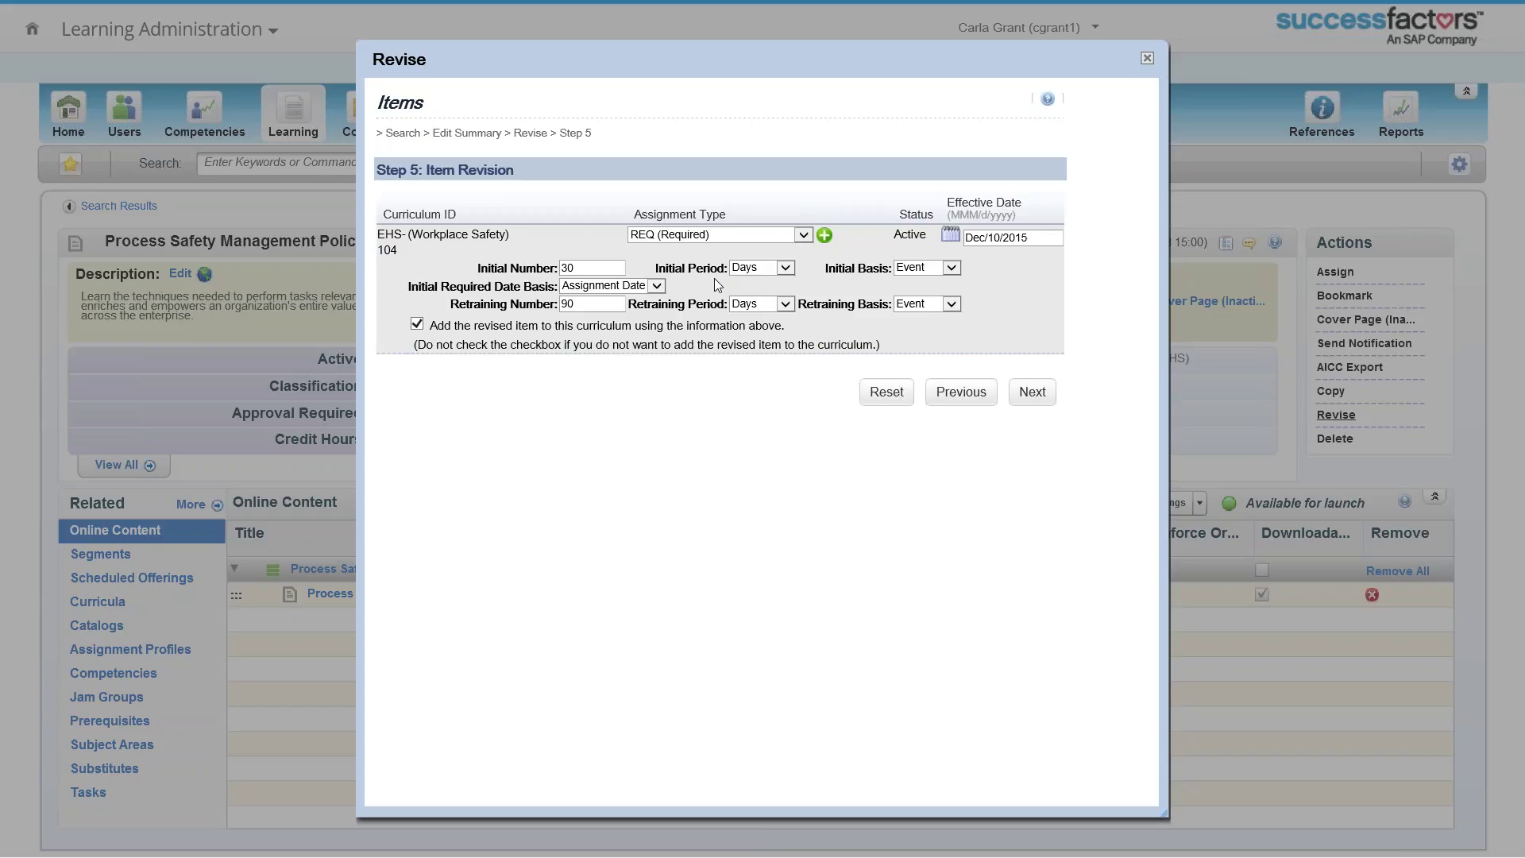
double_click(591, 264)
left_click(804, 235)
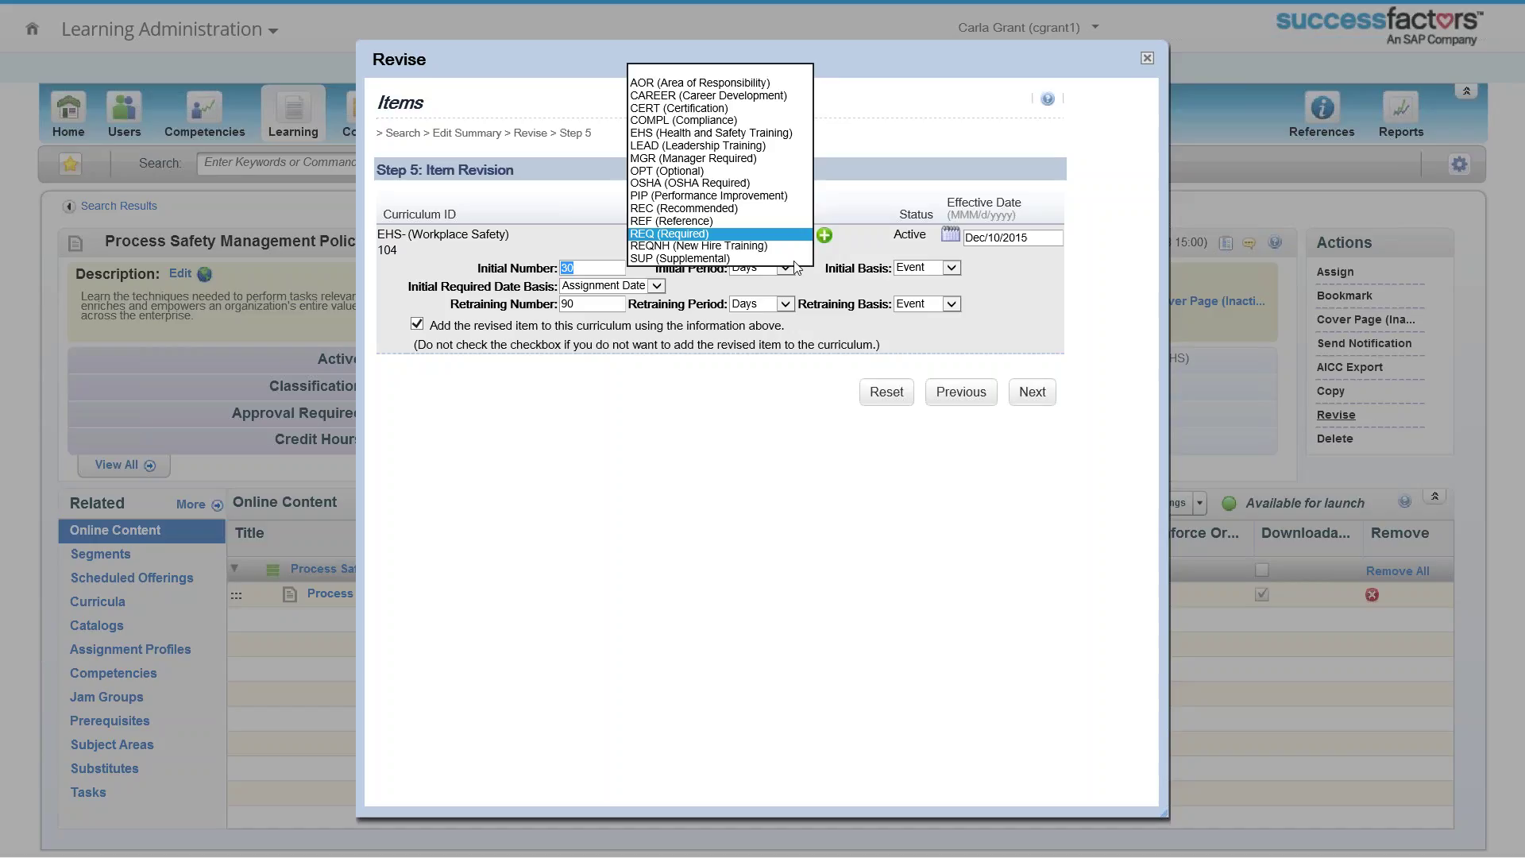
left_click(789, 477)
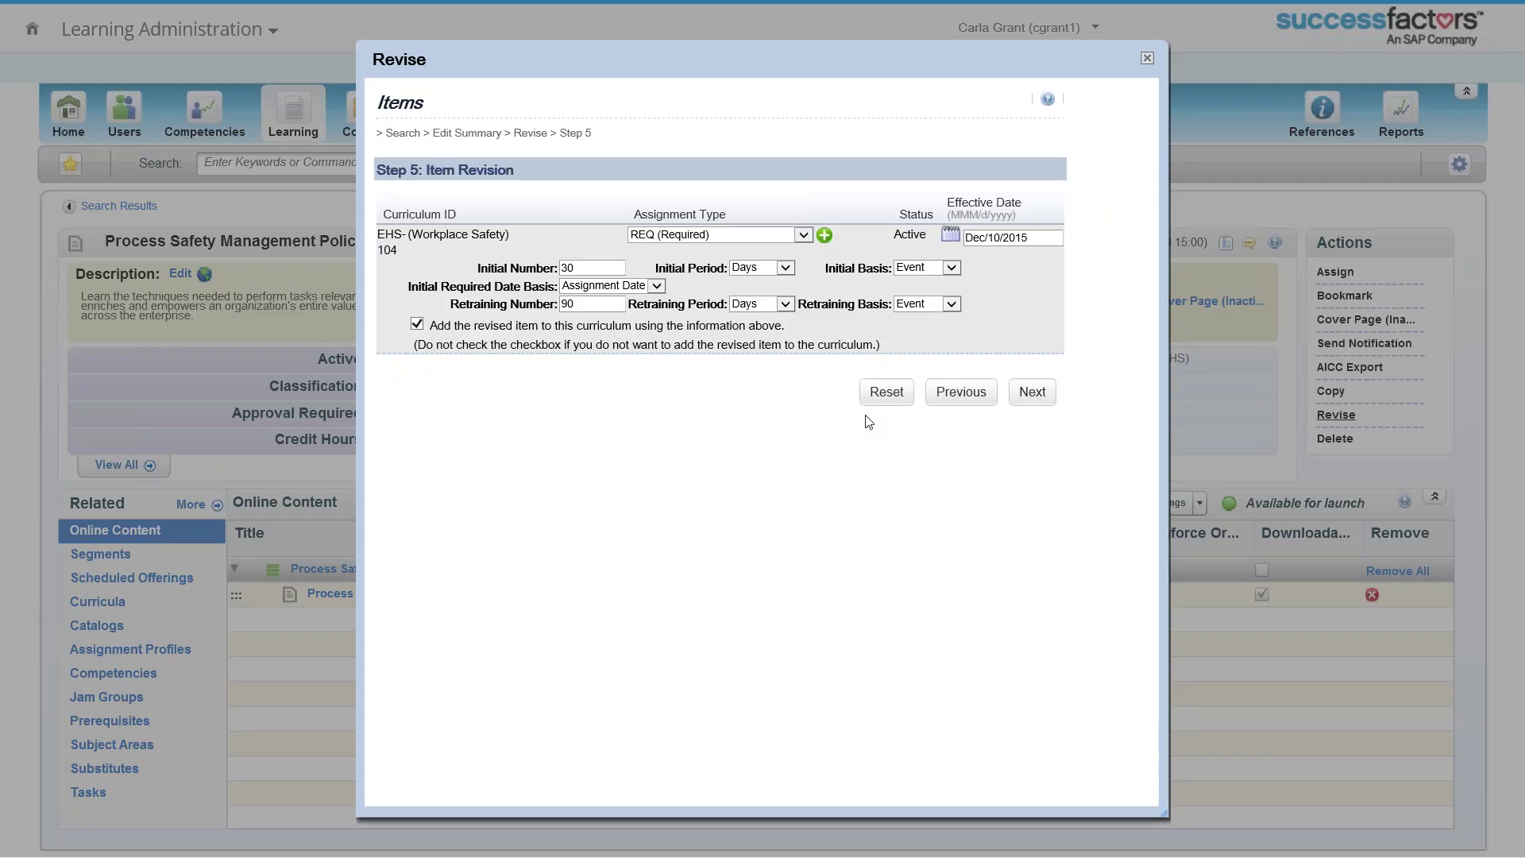
Step: Finish the revision wizard, then return to the slideshow and advance one slide
left_click(1148, 61)
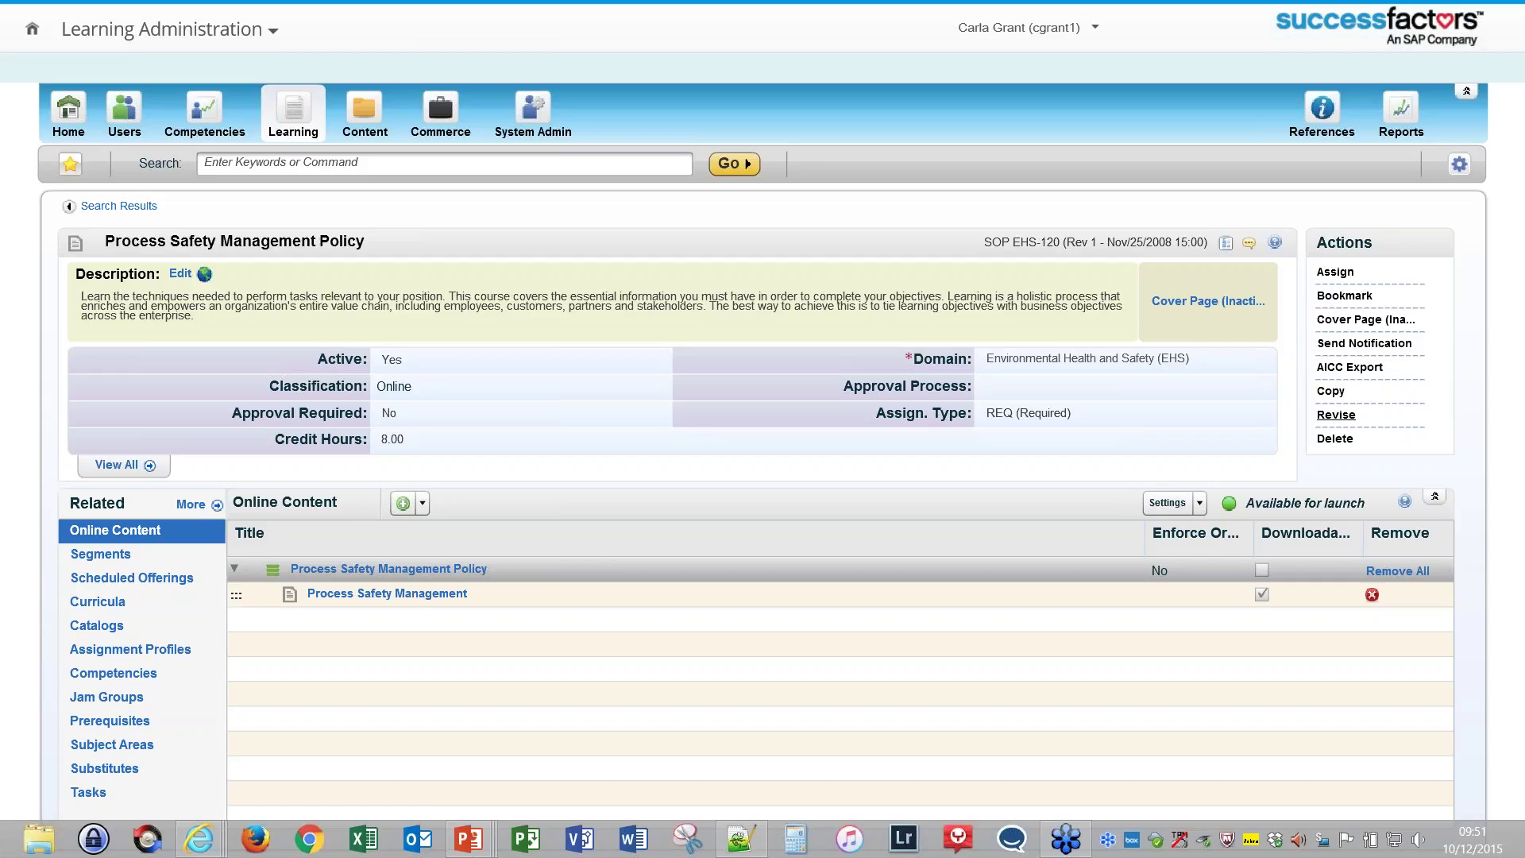
key("alt+Tab")
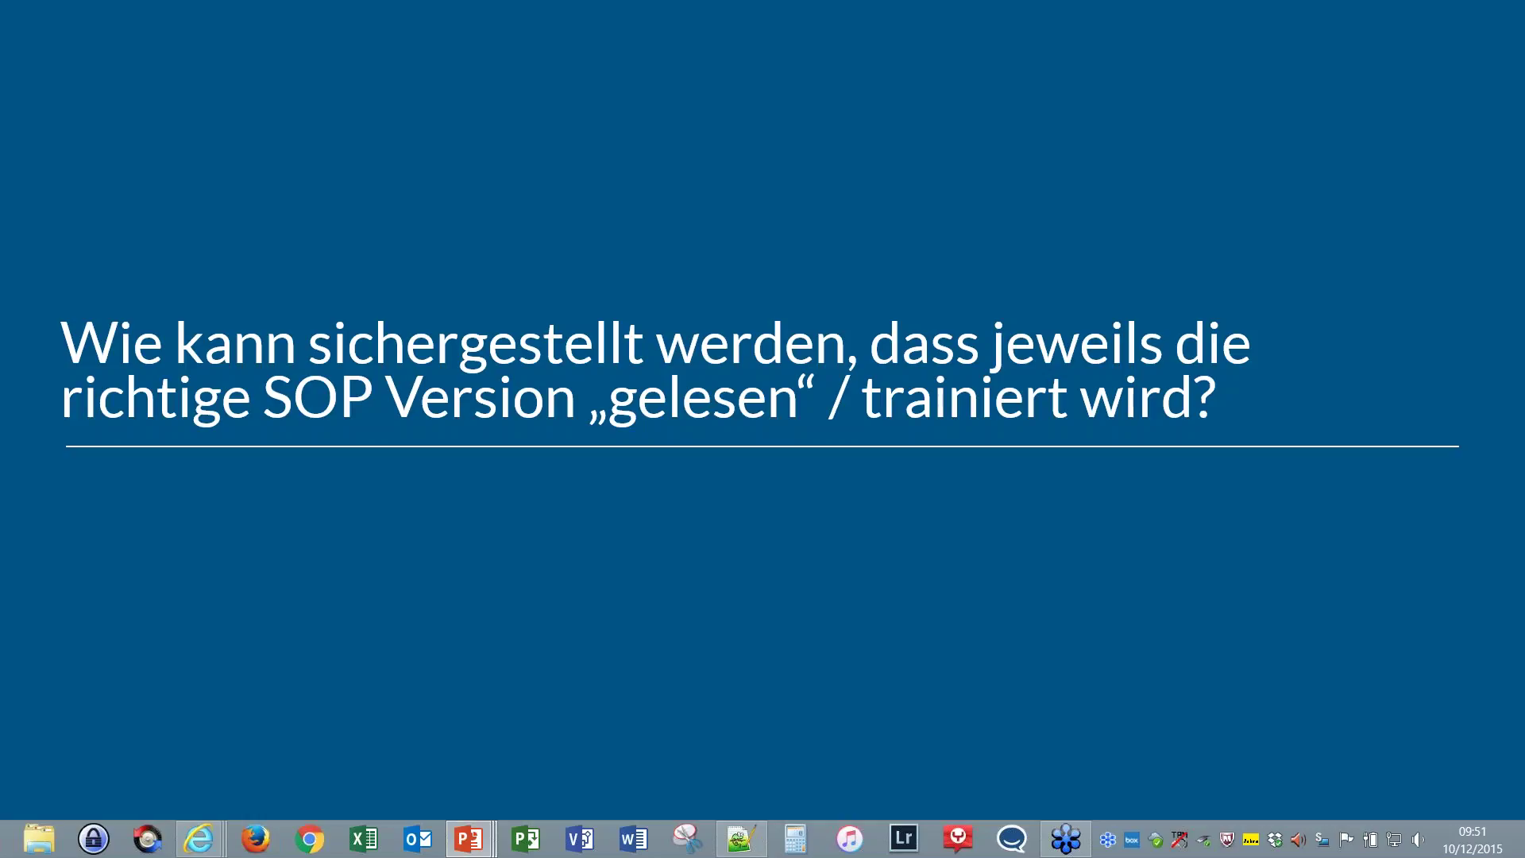
key("Right")
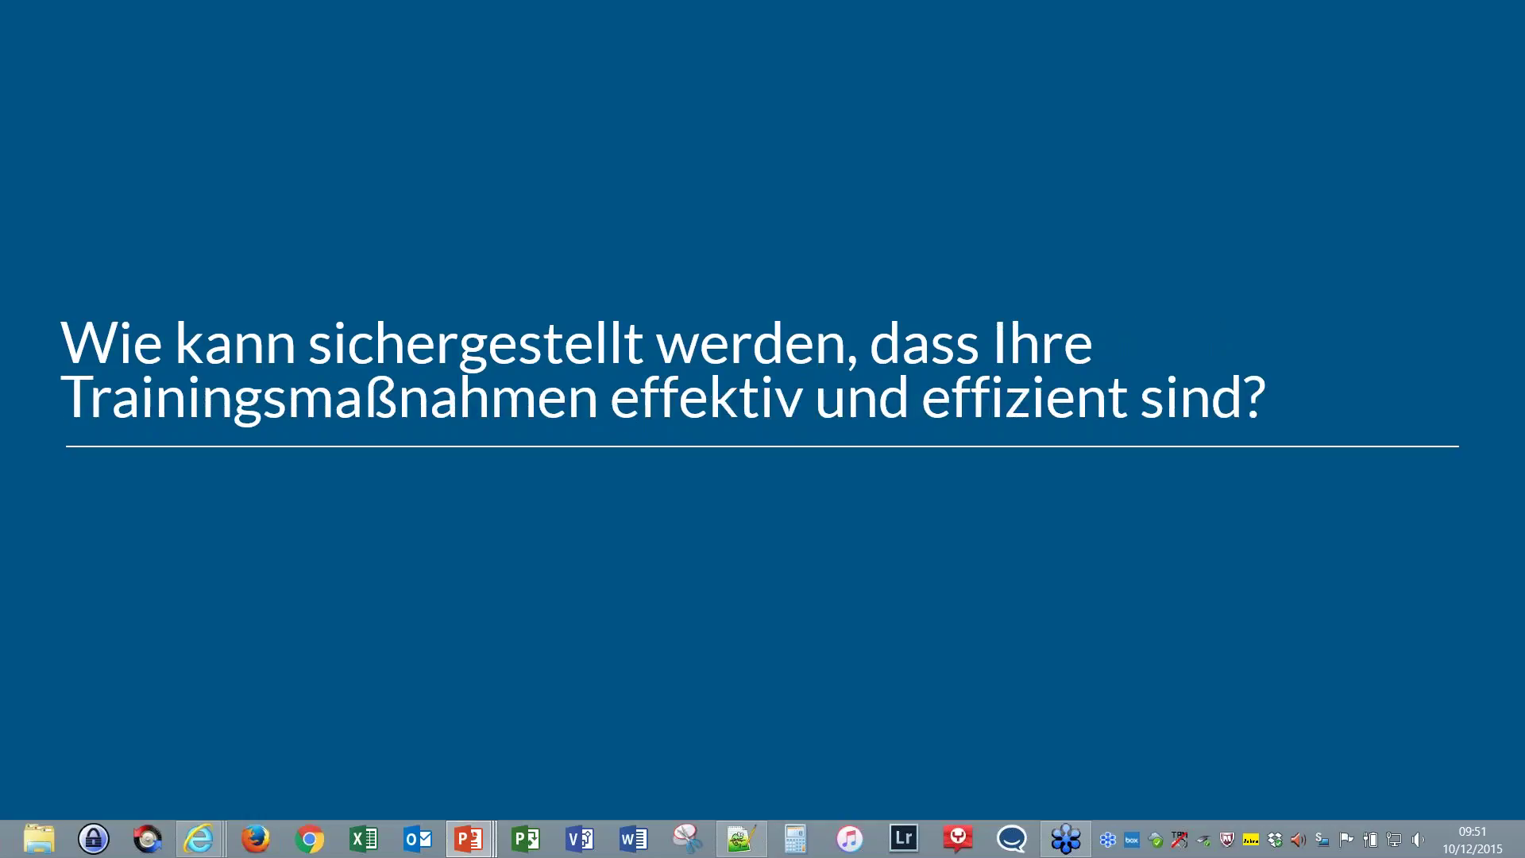
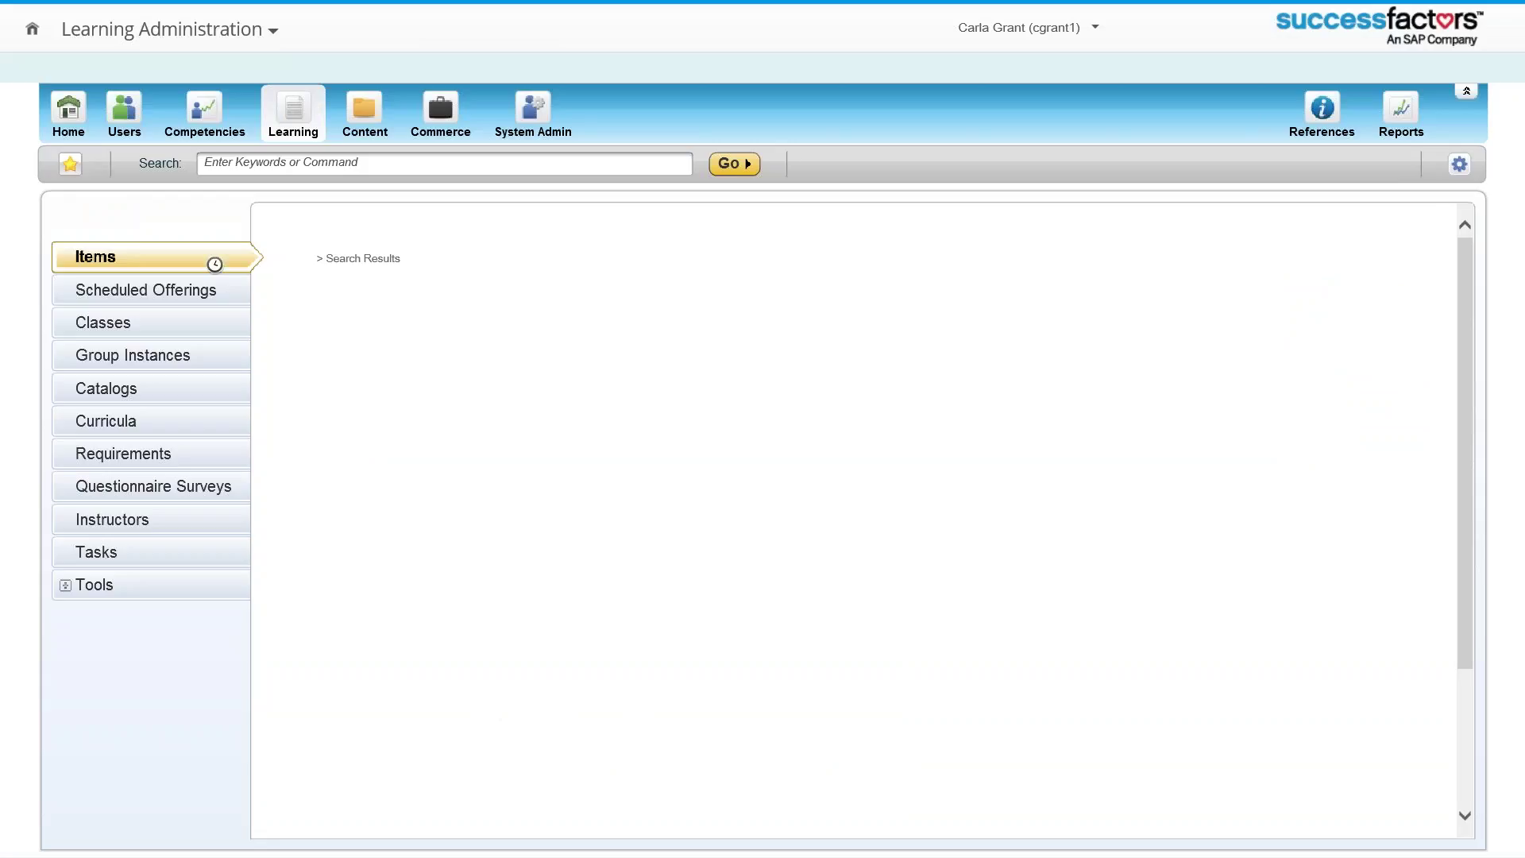
Step: Search Questionnaire Surveys with empty criteria to list LEVEL-1, LEVEL-3 and SPAR_QS
left_click(158, 499)
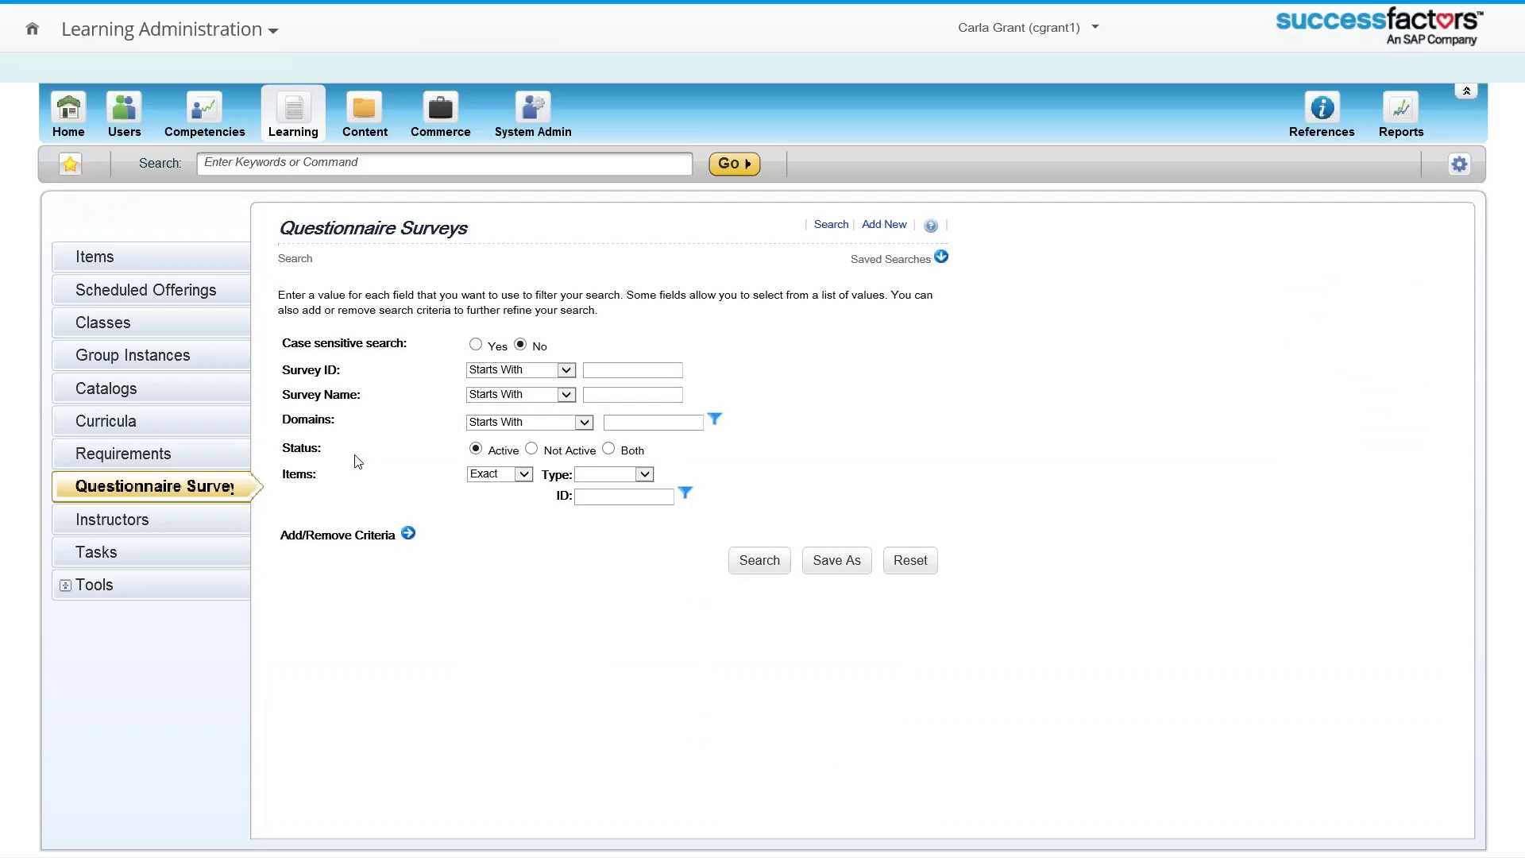
left_click(747, 564)
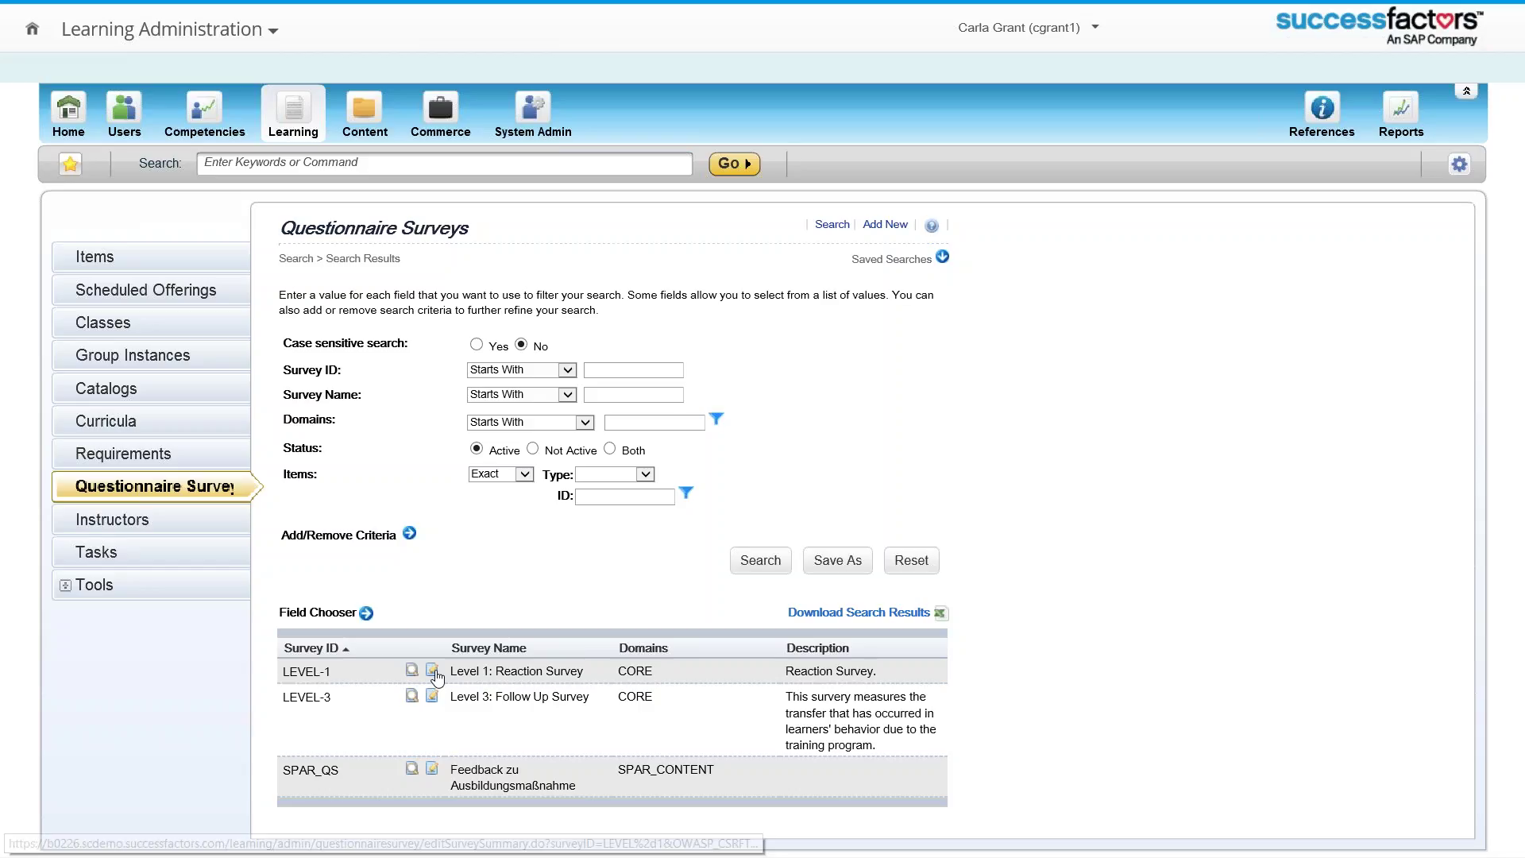
Step: Open the LEVEL-1 survey's Questions tab and preview a version in a separate window
left_click(434, 672)
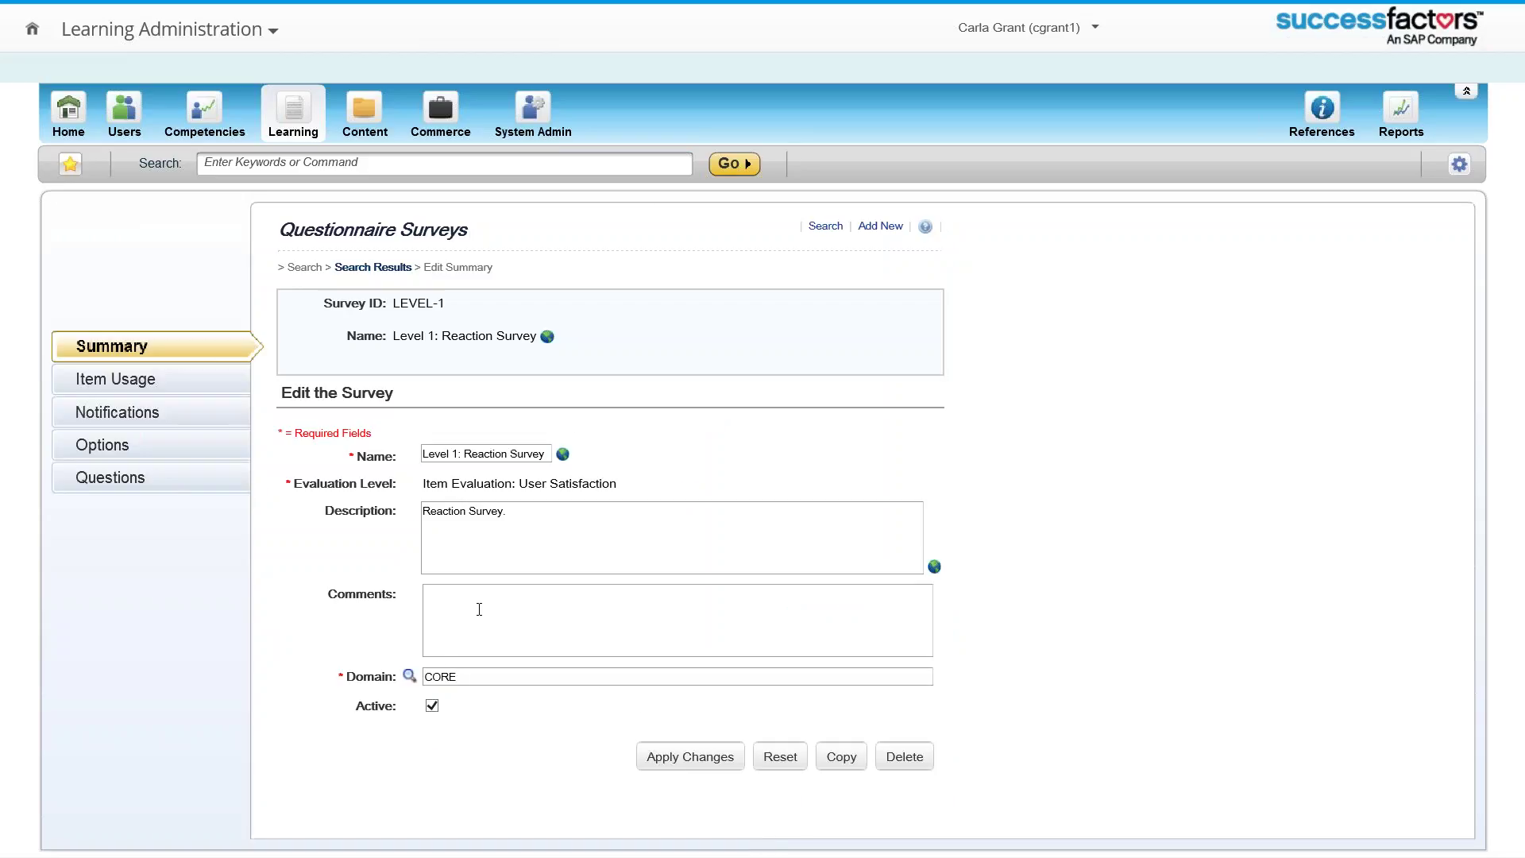
left_click(137, 479)
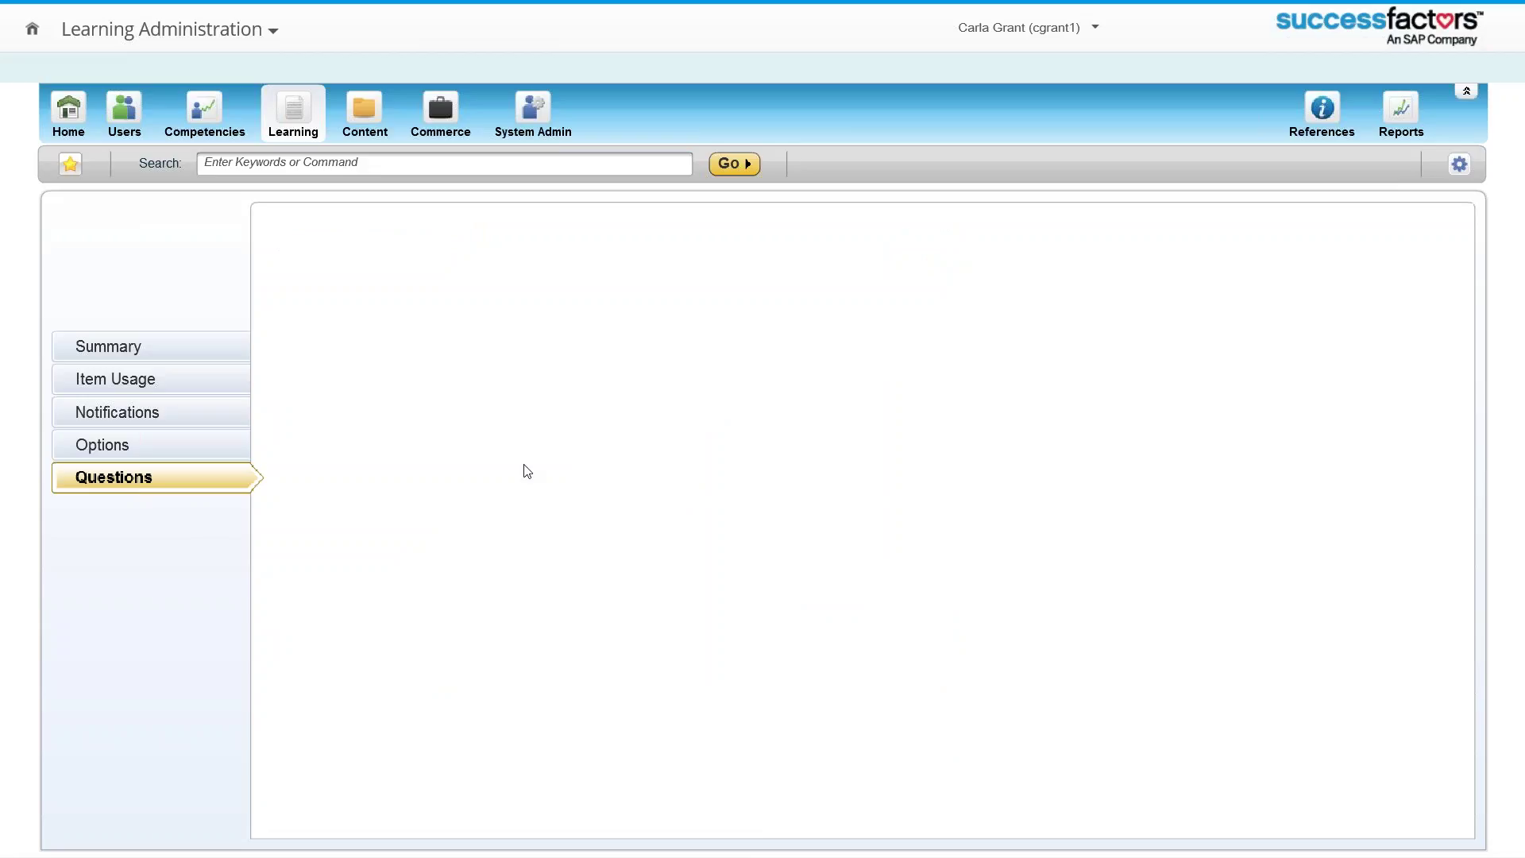
scroll(654, 527, "down", 1)
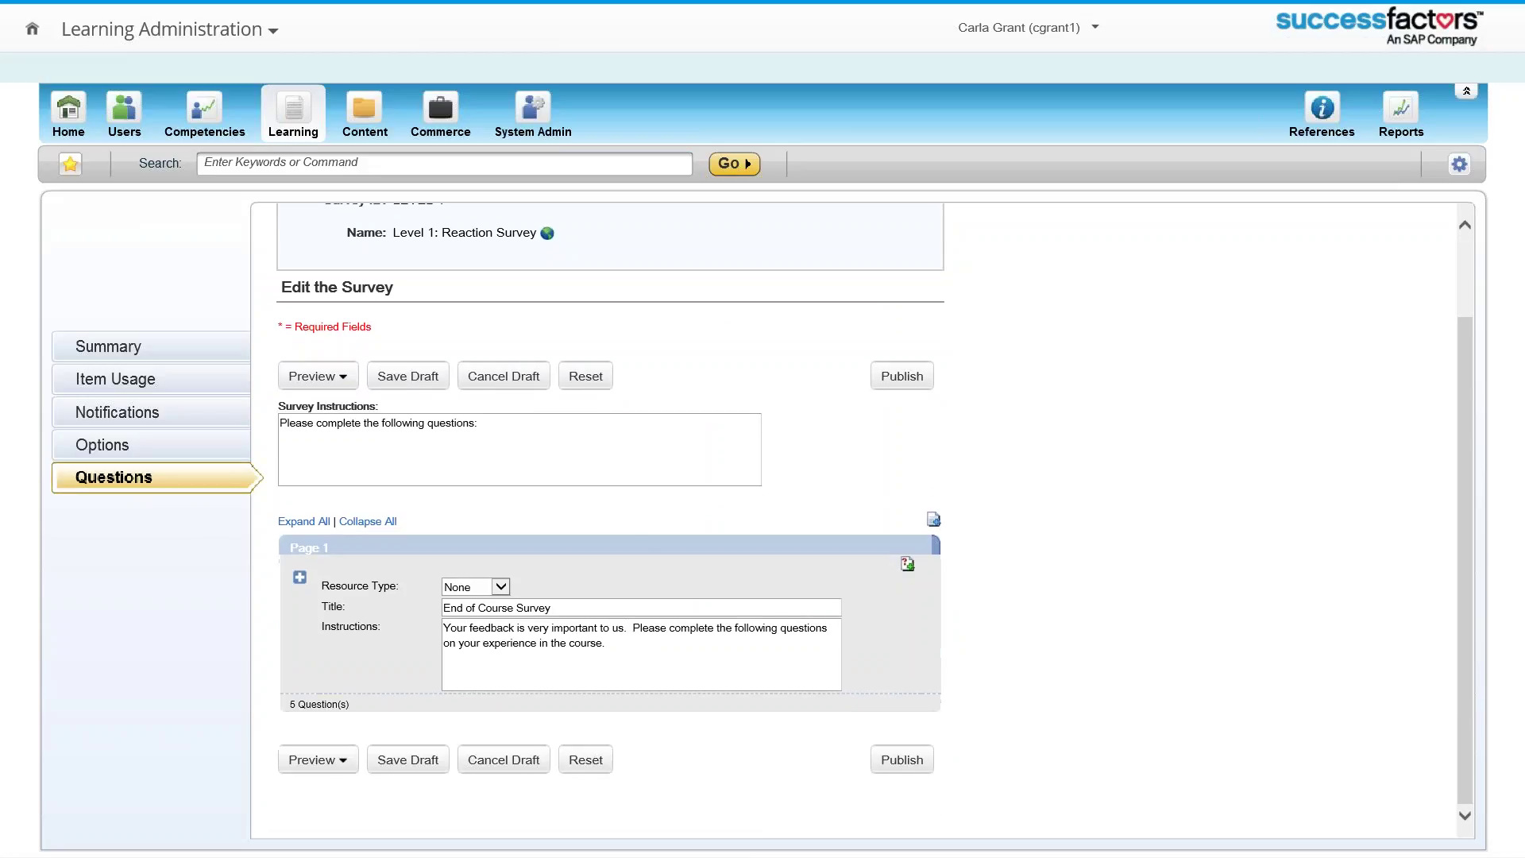
left_click(315, 759)
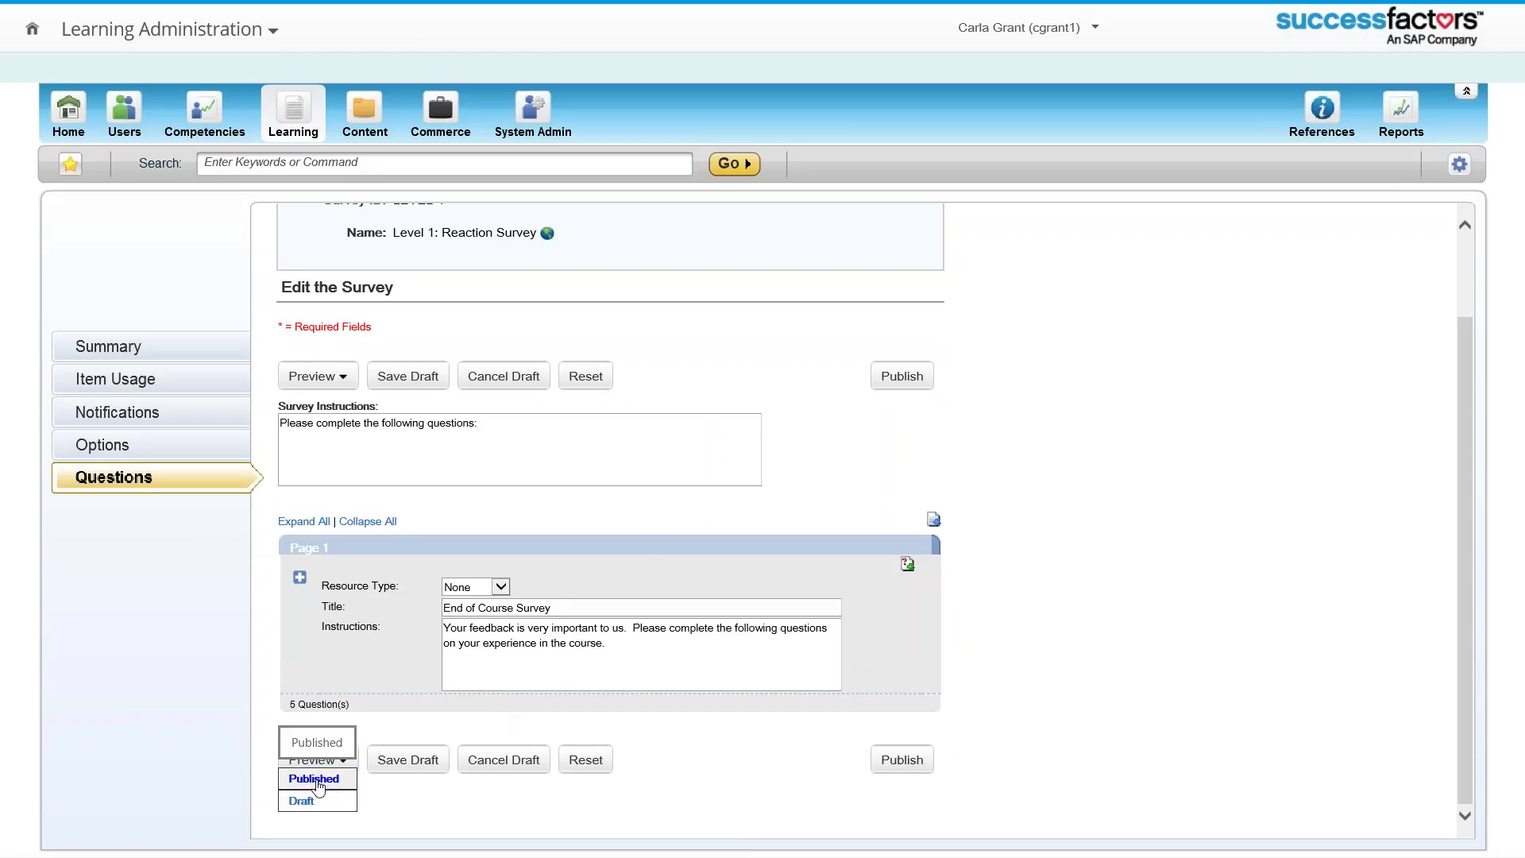
left_click(305, 804)
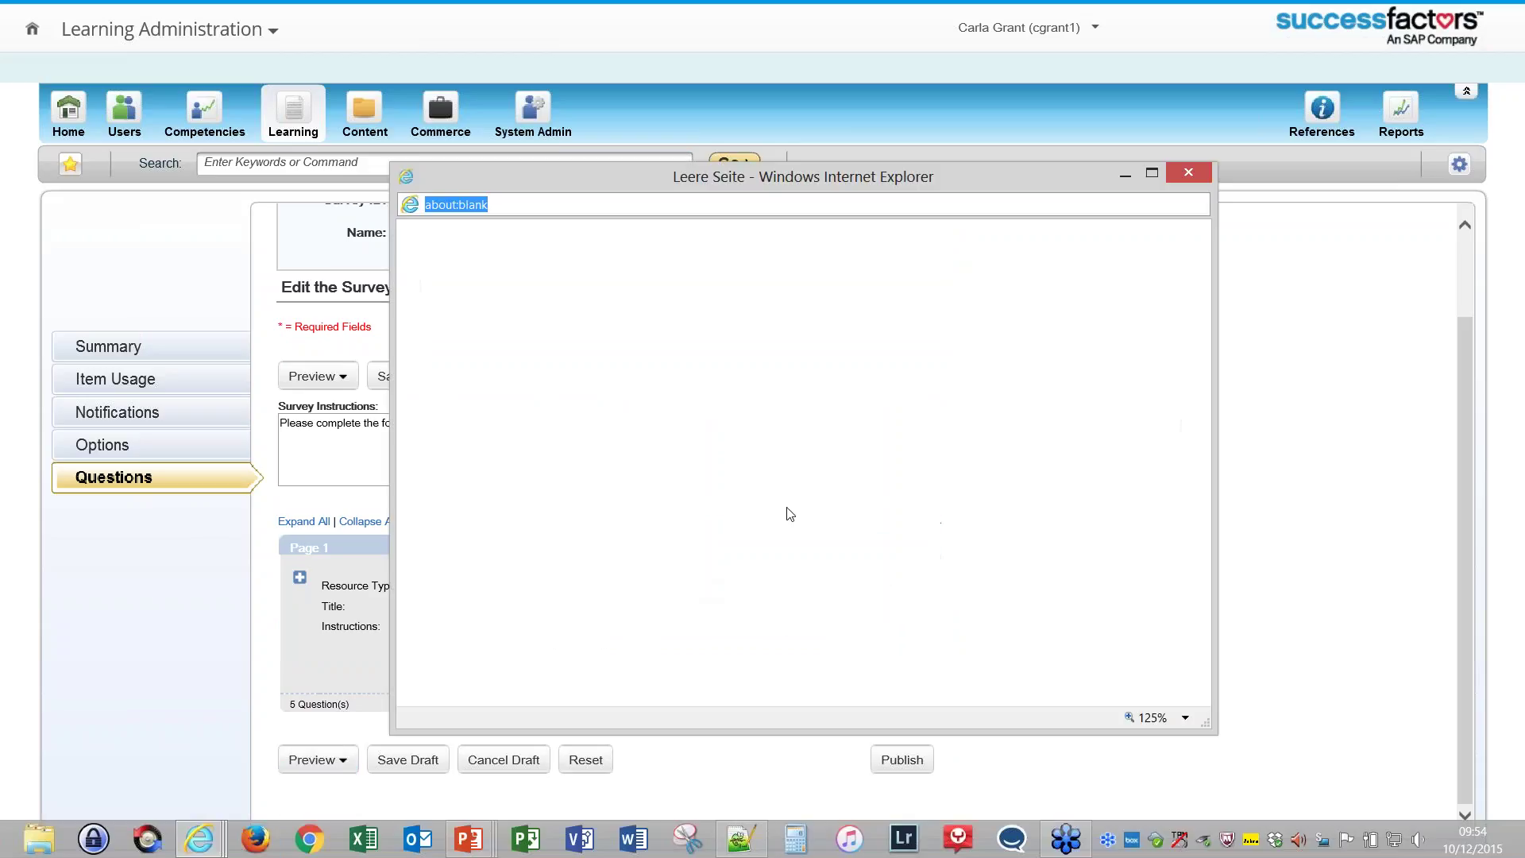
Step: Tick the time killers and meeting schedules sessions and choose 4 hours, then close the preview
scroll(790, 514, "down", 3)
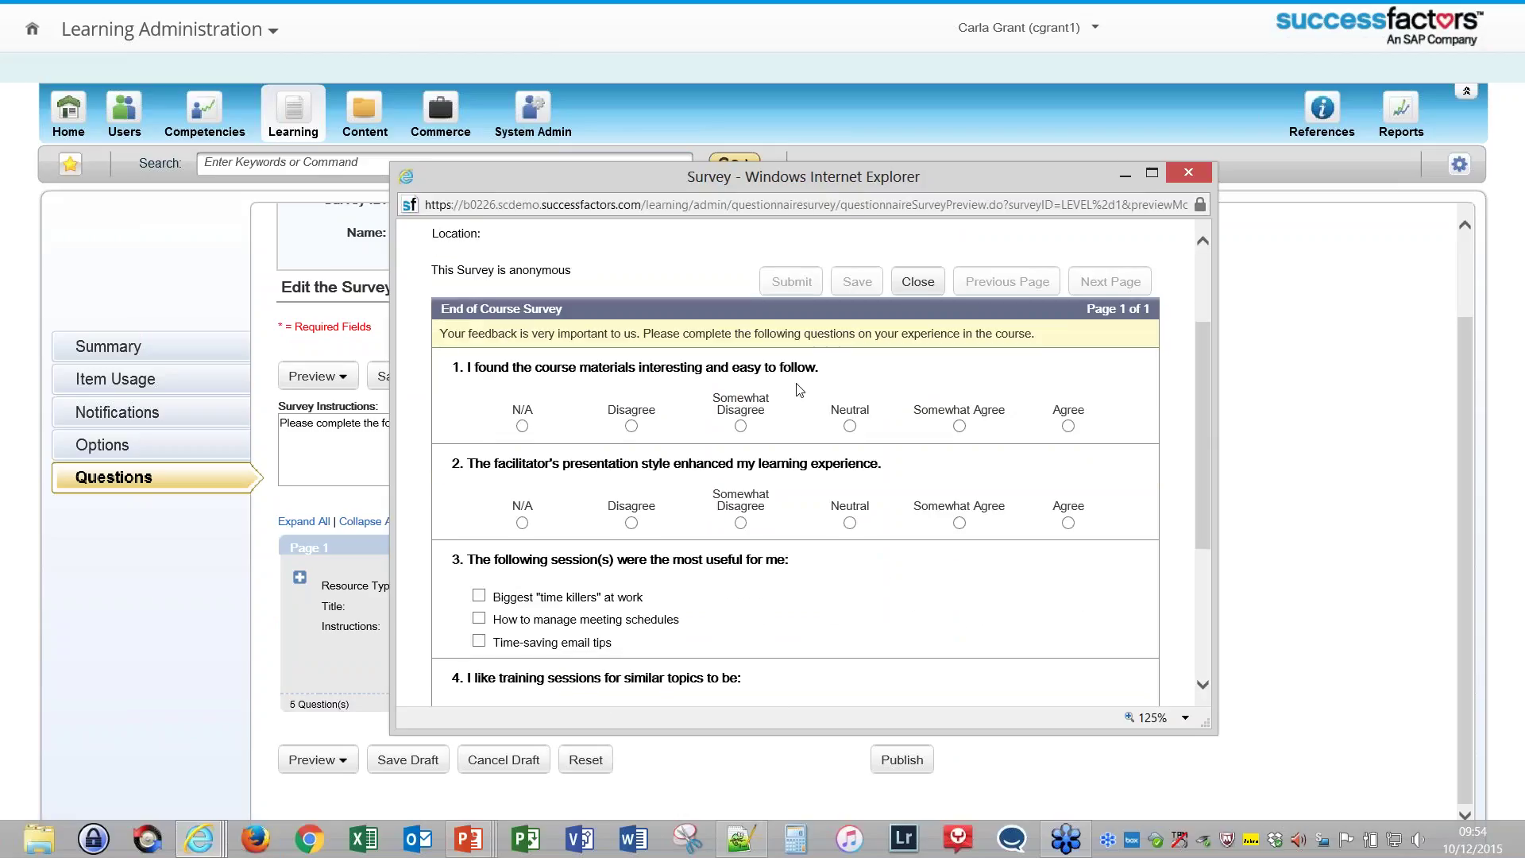
scroll(835, 487, "down", 1)
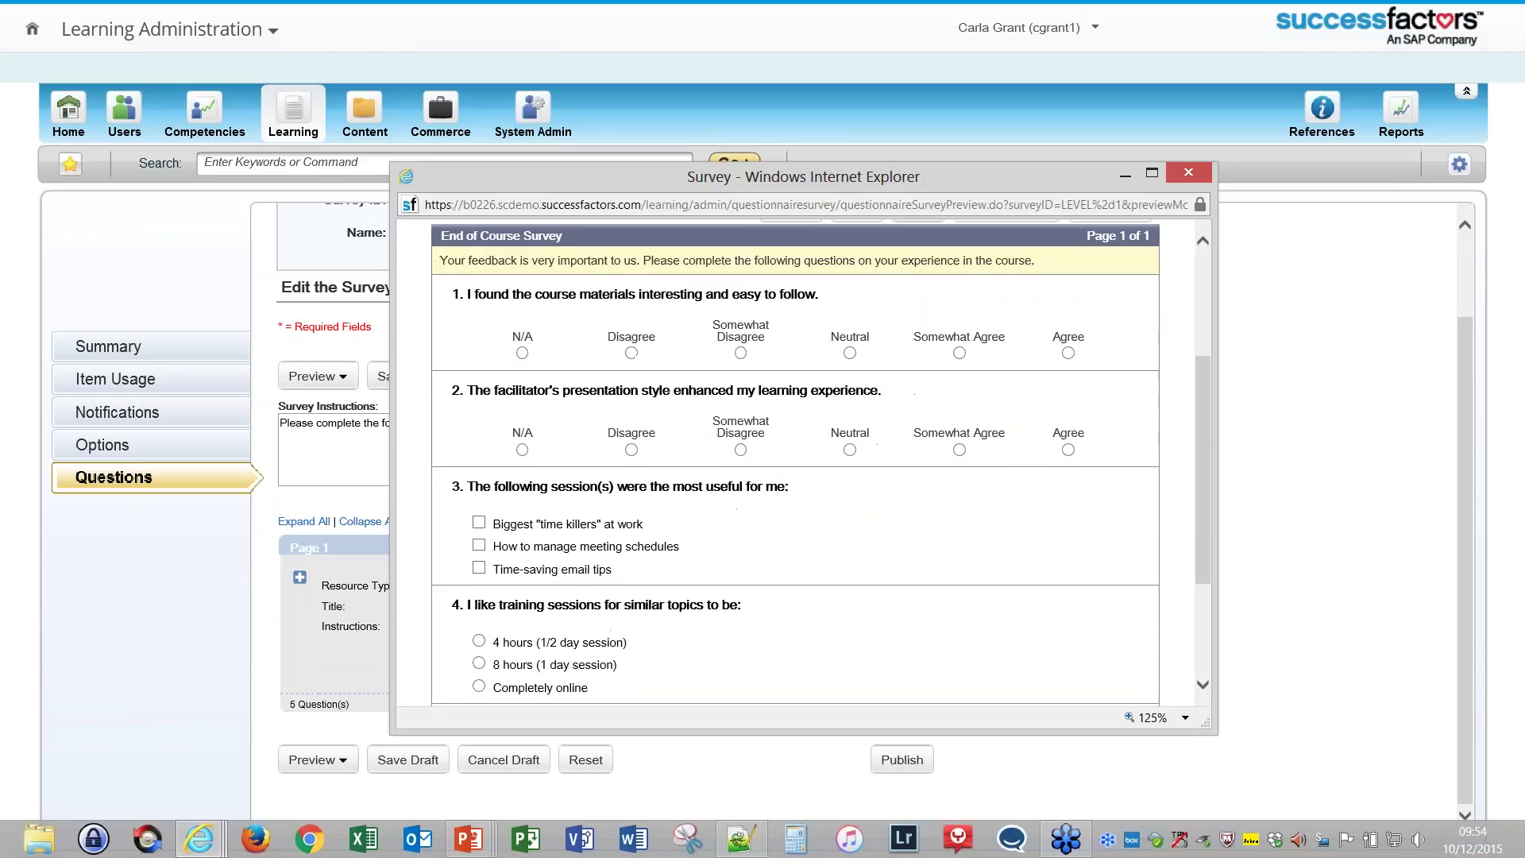
scroll(604, 461, "down", 1)
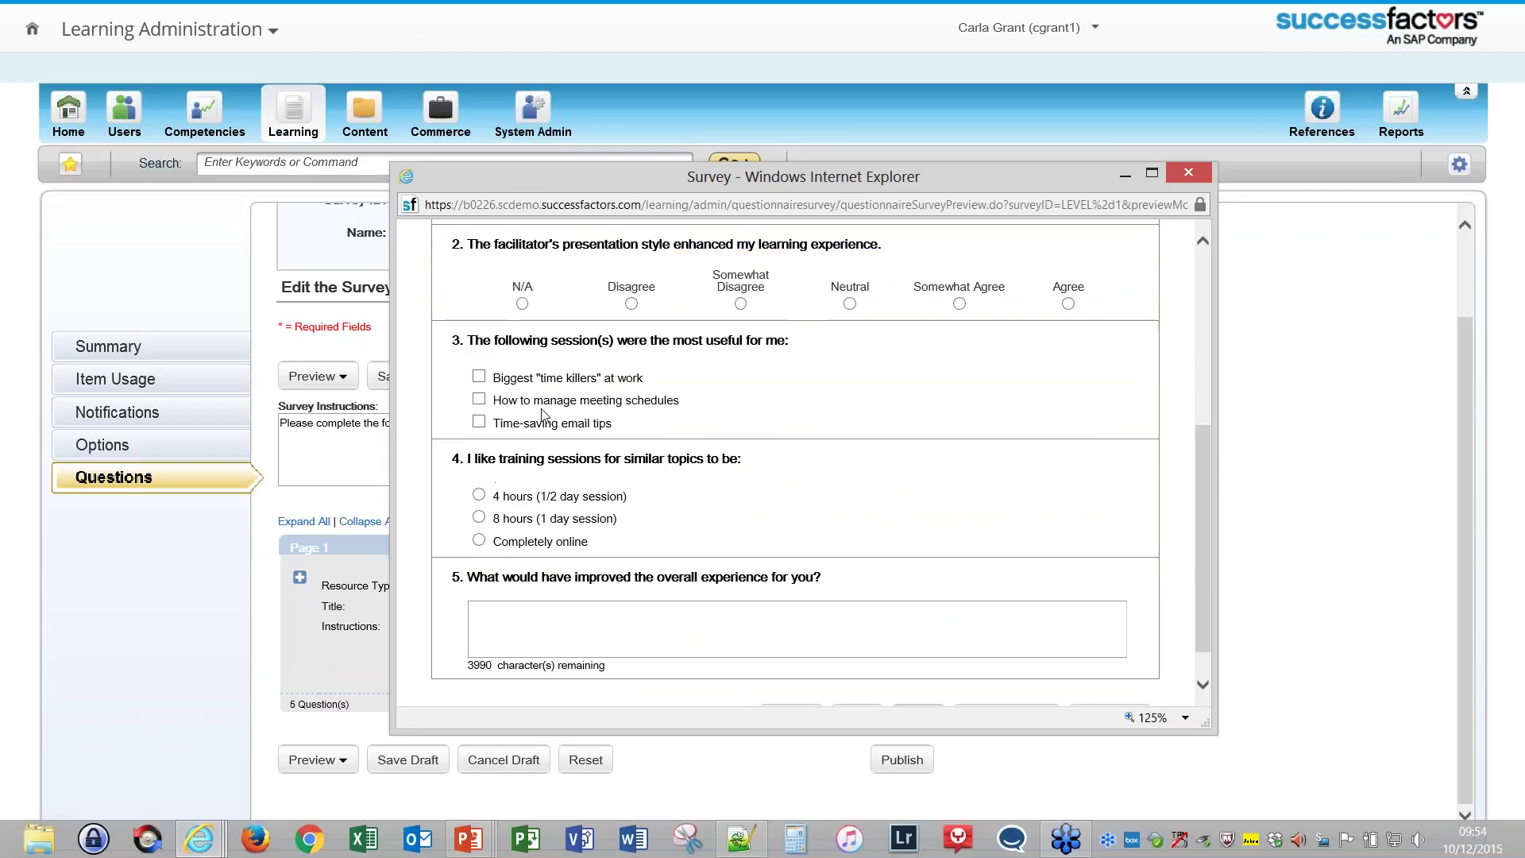
scroll(553, 419, "up", 1)
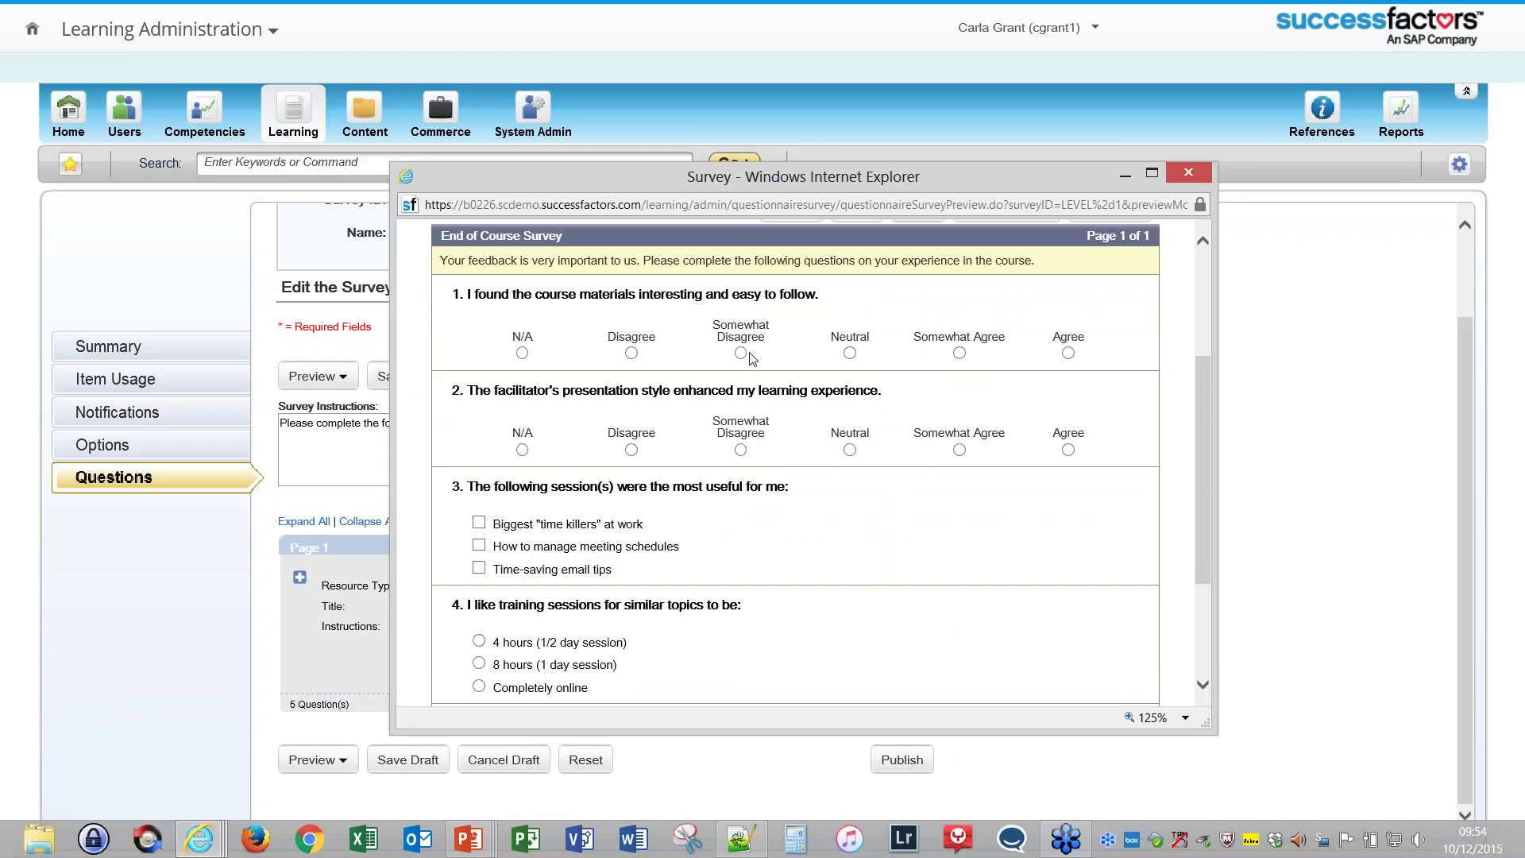
left_click(479, 523)
left_click(479, 544)
left_click(478, 641)
scroll(548, 588, "down", 2)
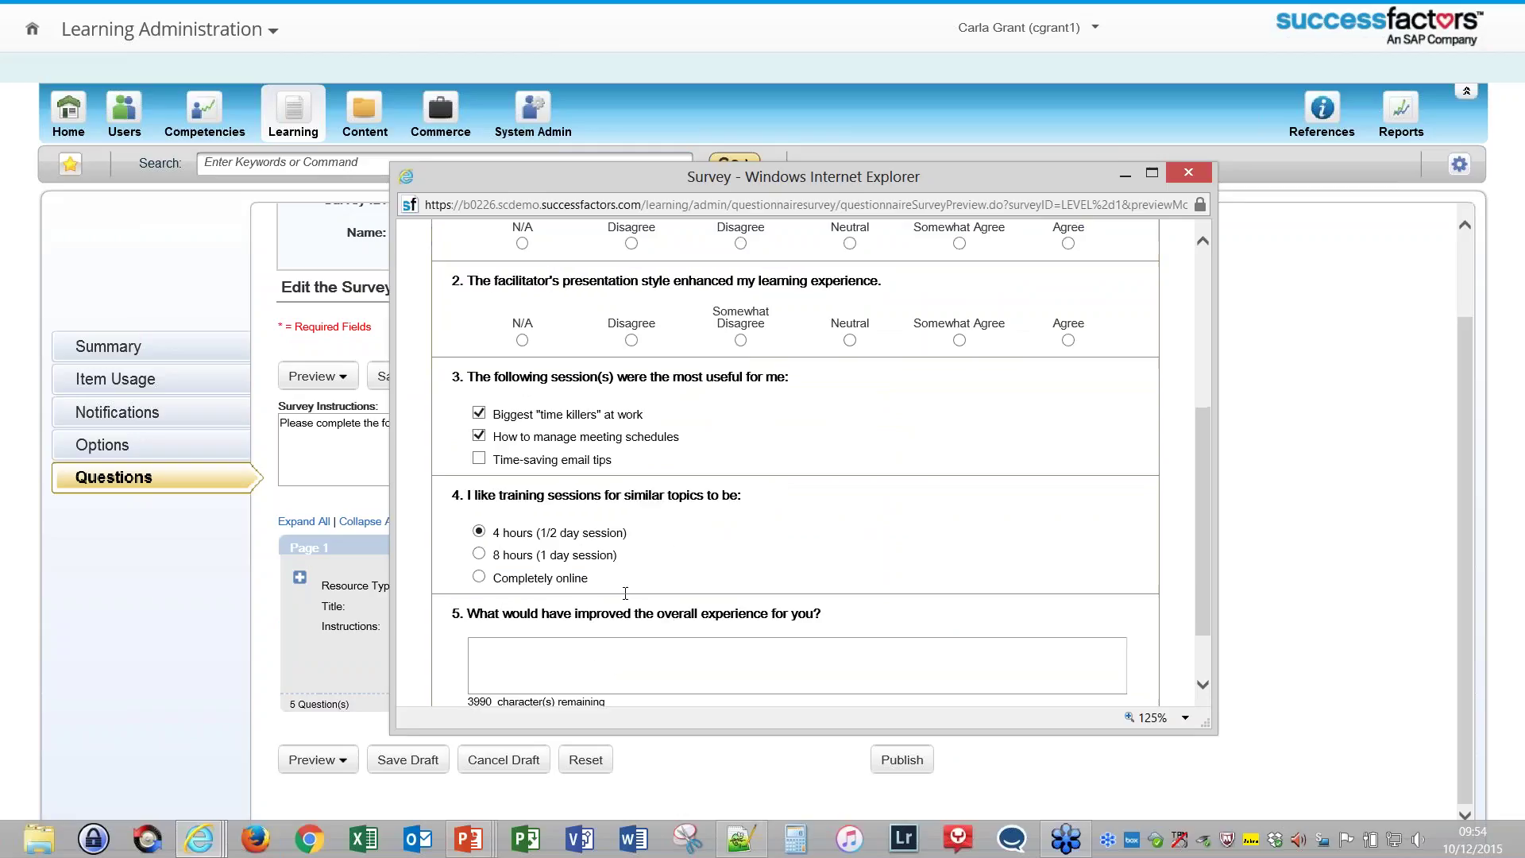
left_click(545, 564)
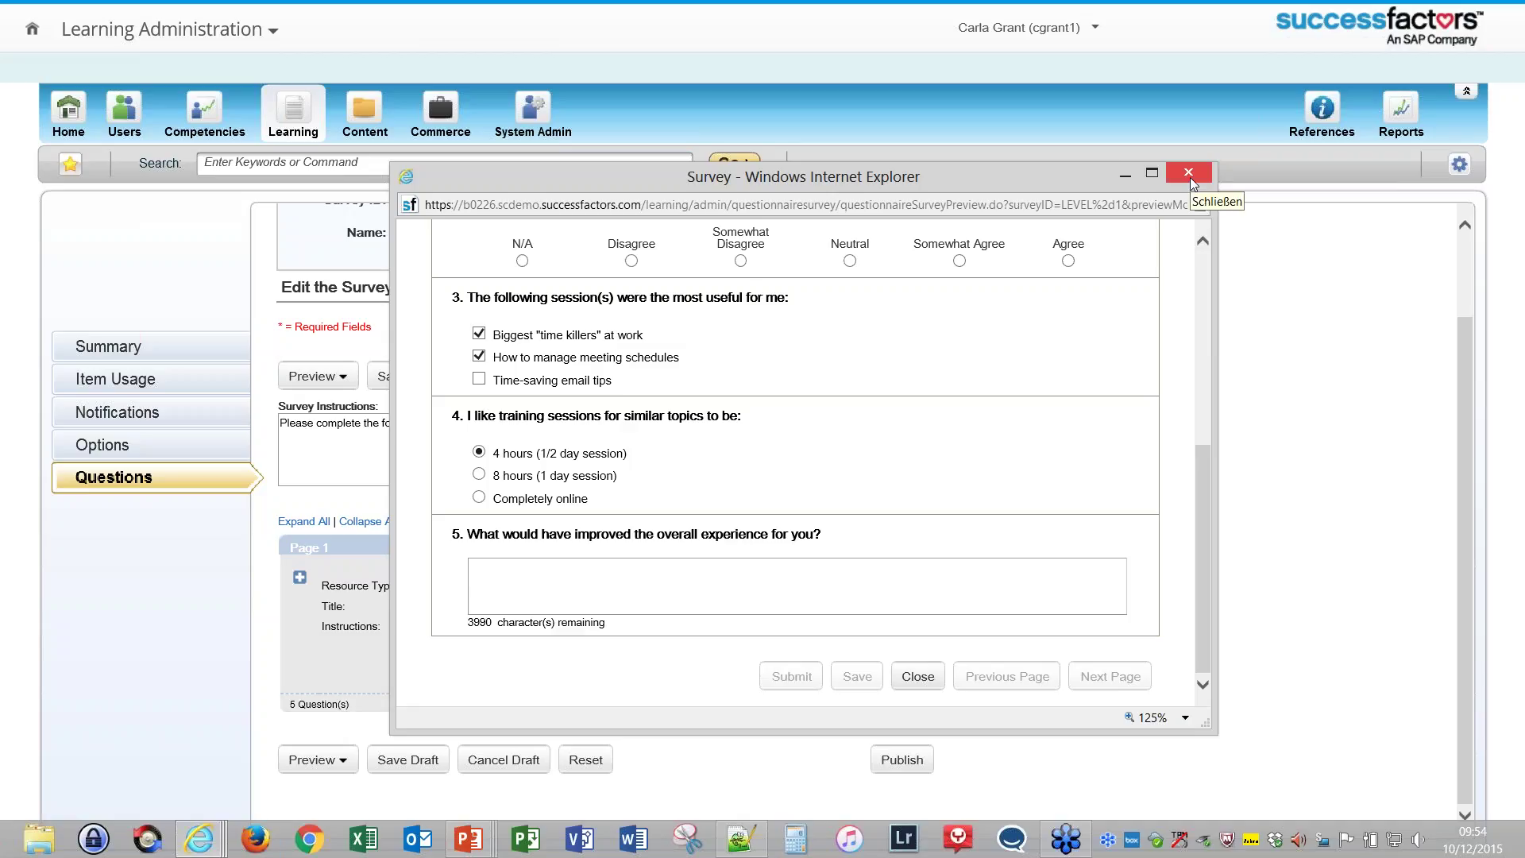
left_click(1190, 178)
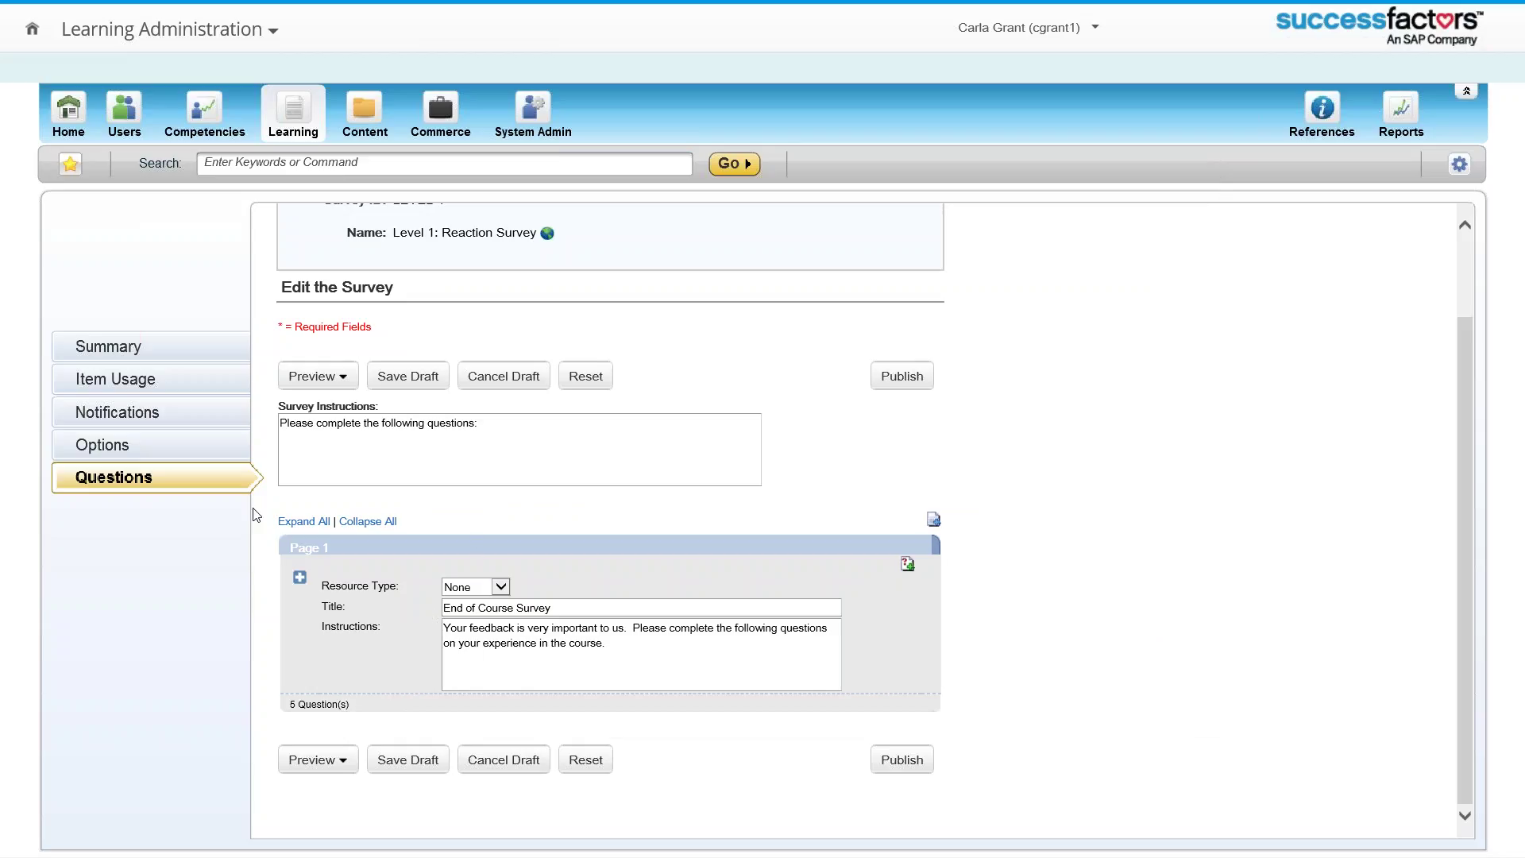
Step: Review the learning items using the Level 1 survey, then return to Questionnaire Surveys
left_click(143, 389)
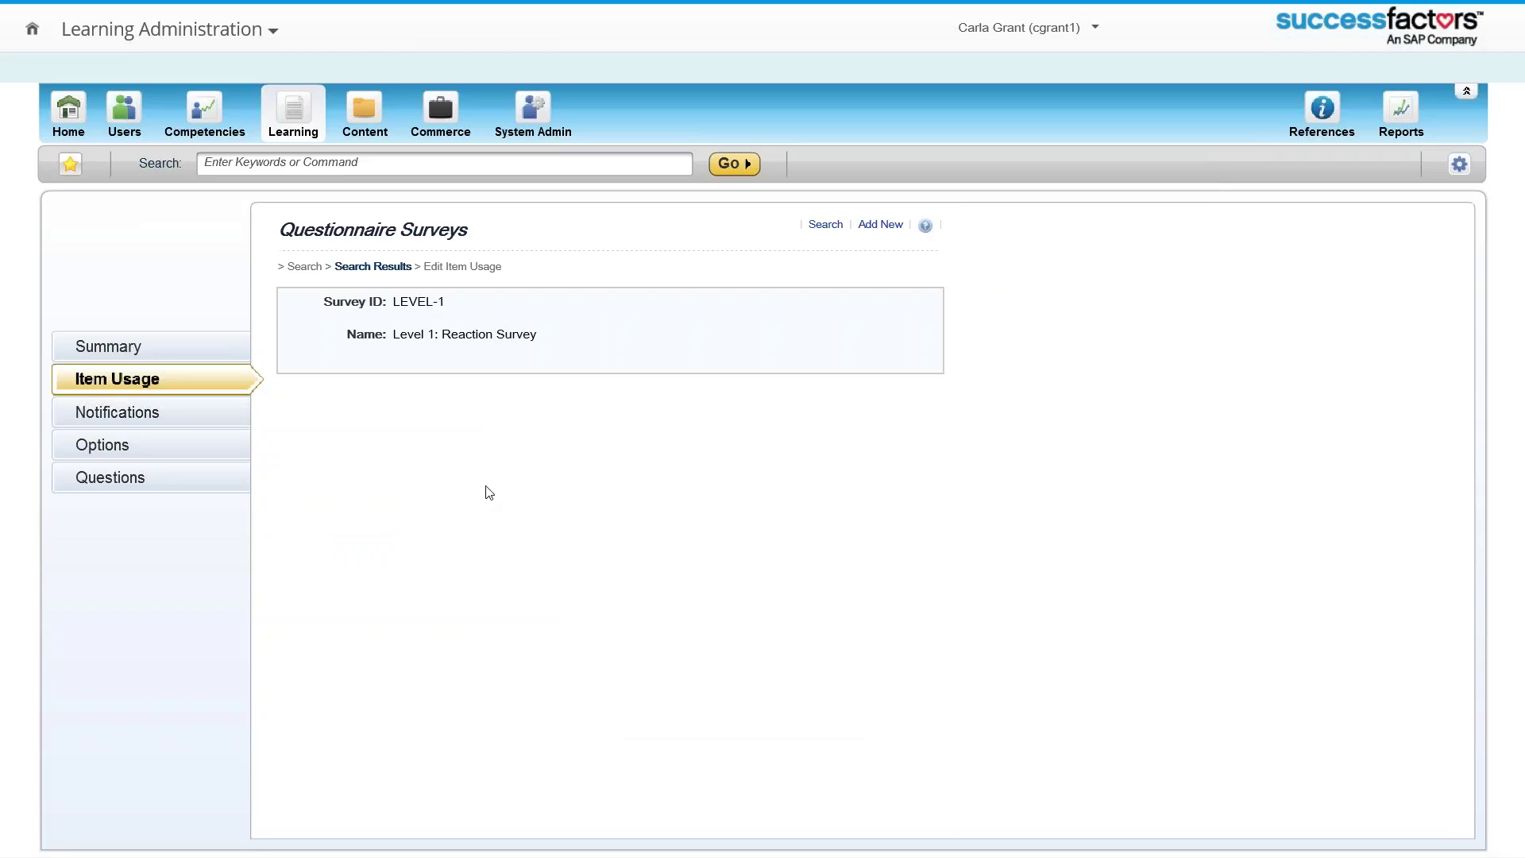
scroll(466, 522, "down", 3)
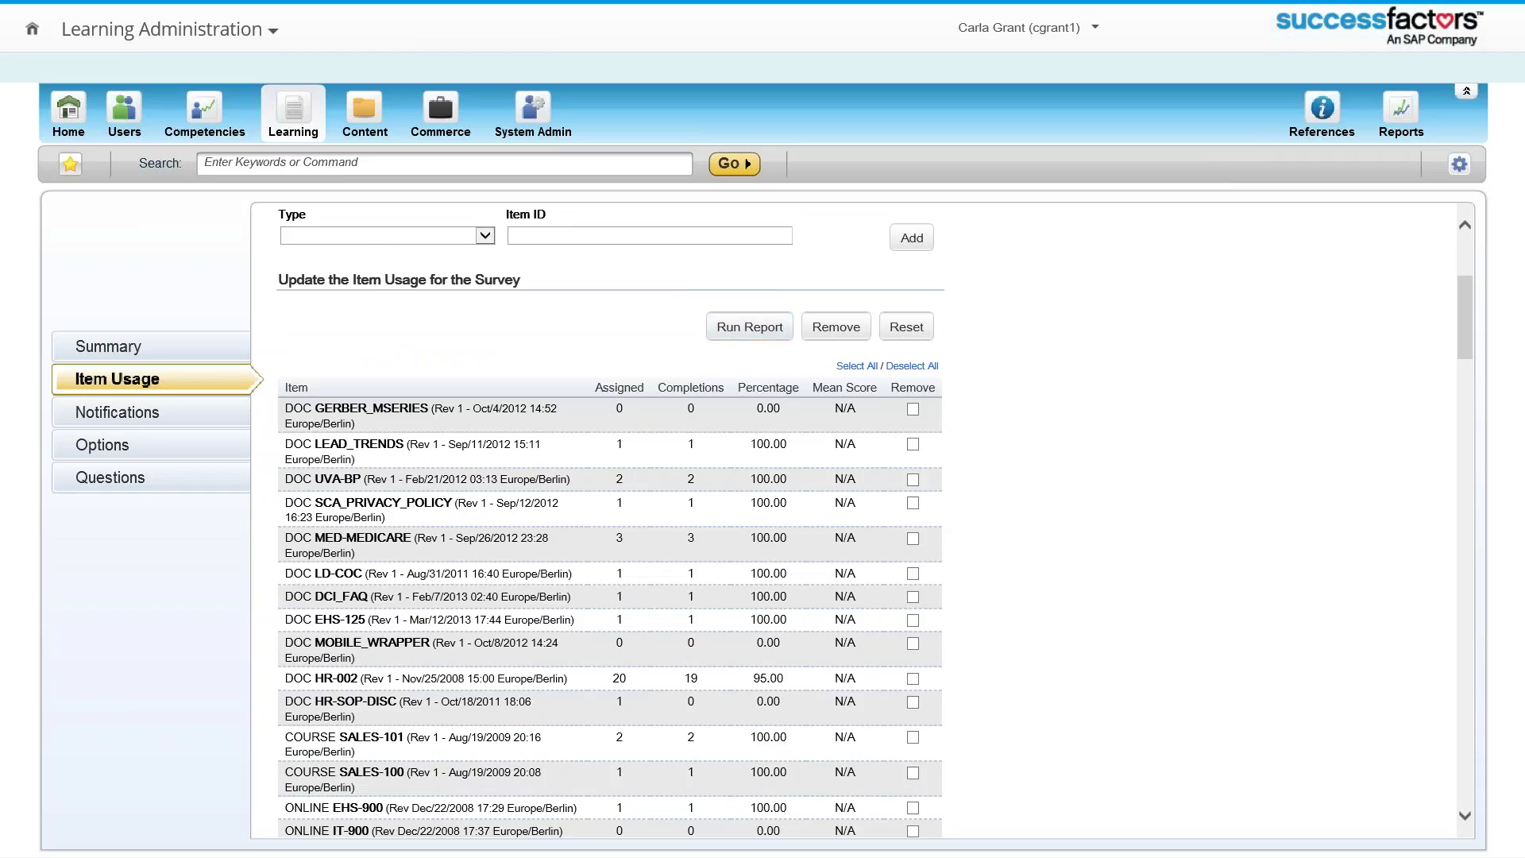
left_click(294, 133)
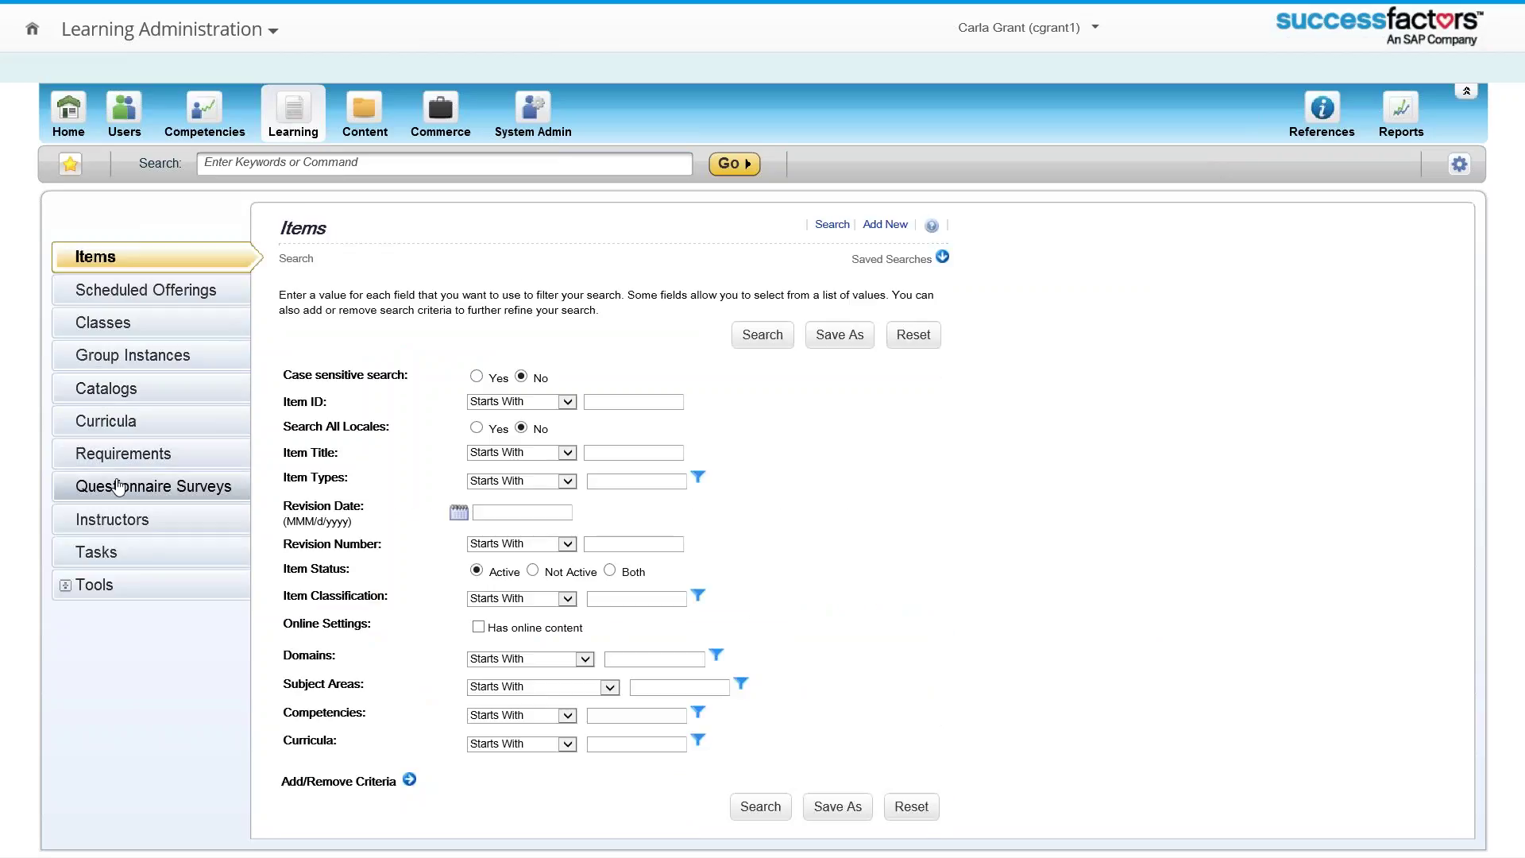
left_click(118, 486)
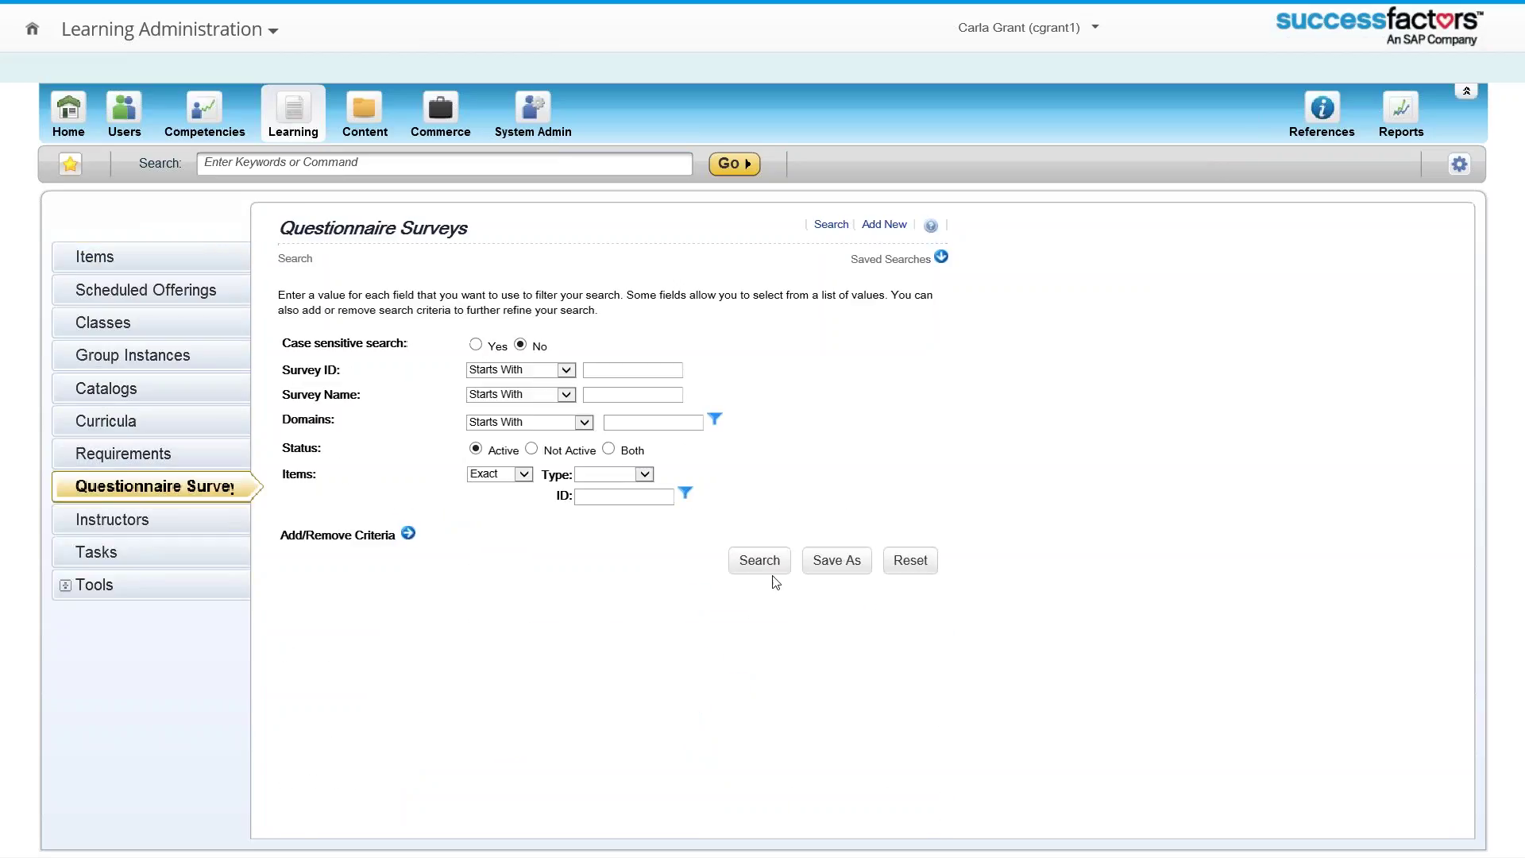
Step: Open the Level 3: Follow Up Survey's questions and preview them in a popup
left_click(760, 564)
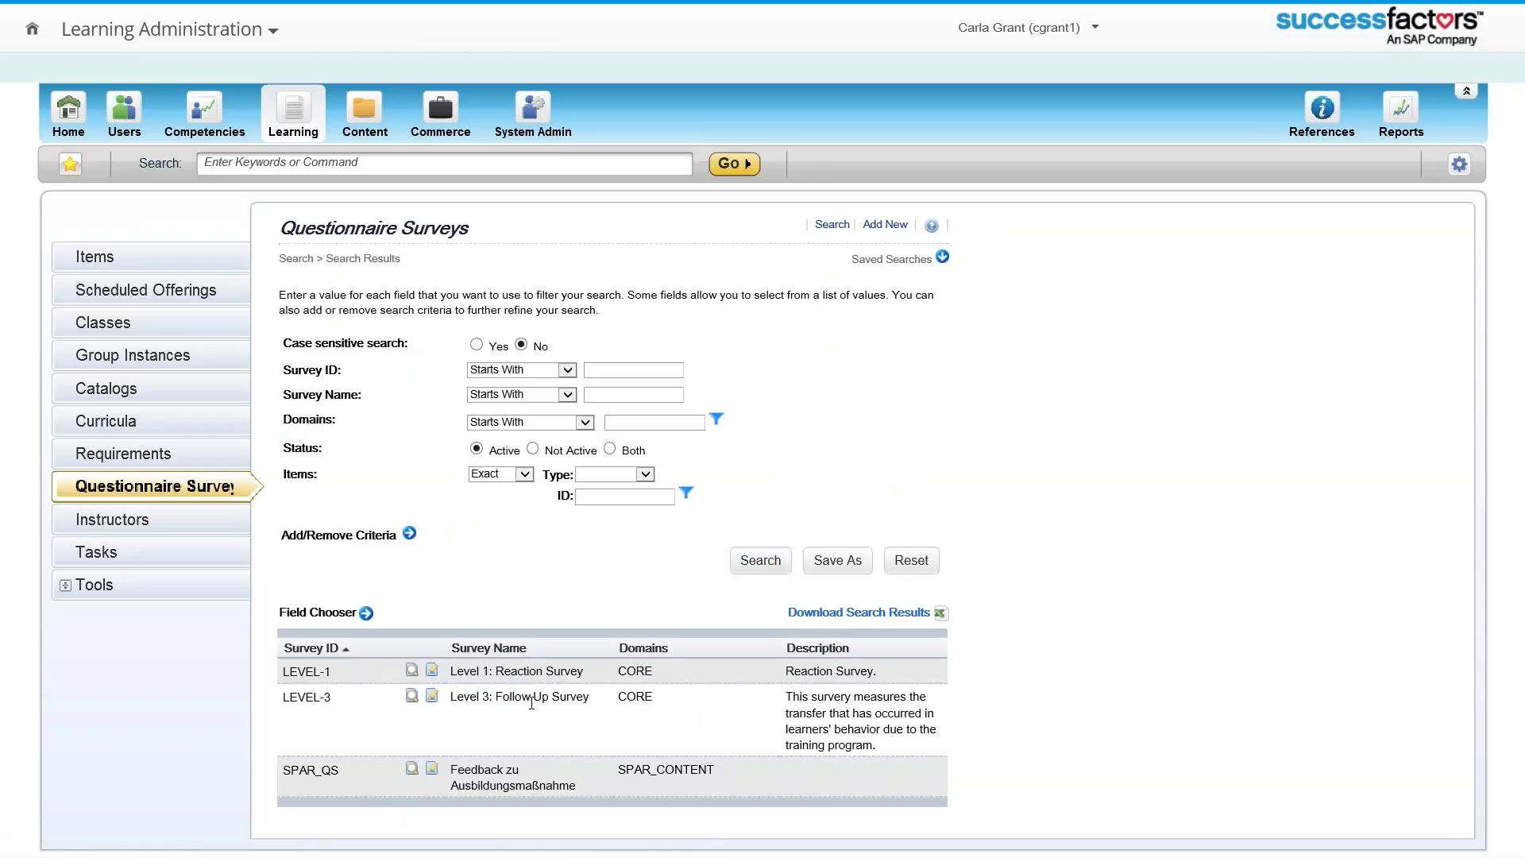
left_click(528, 697)
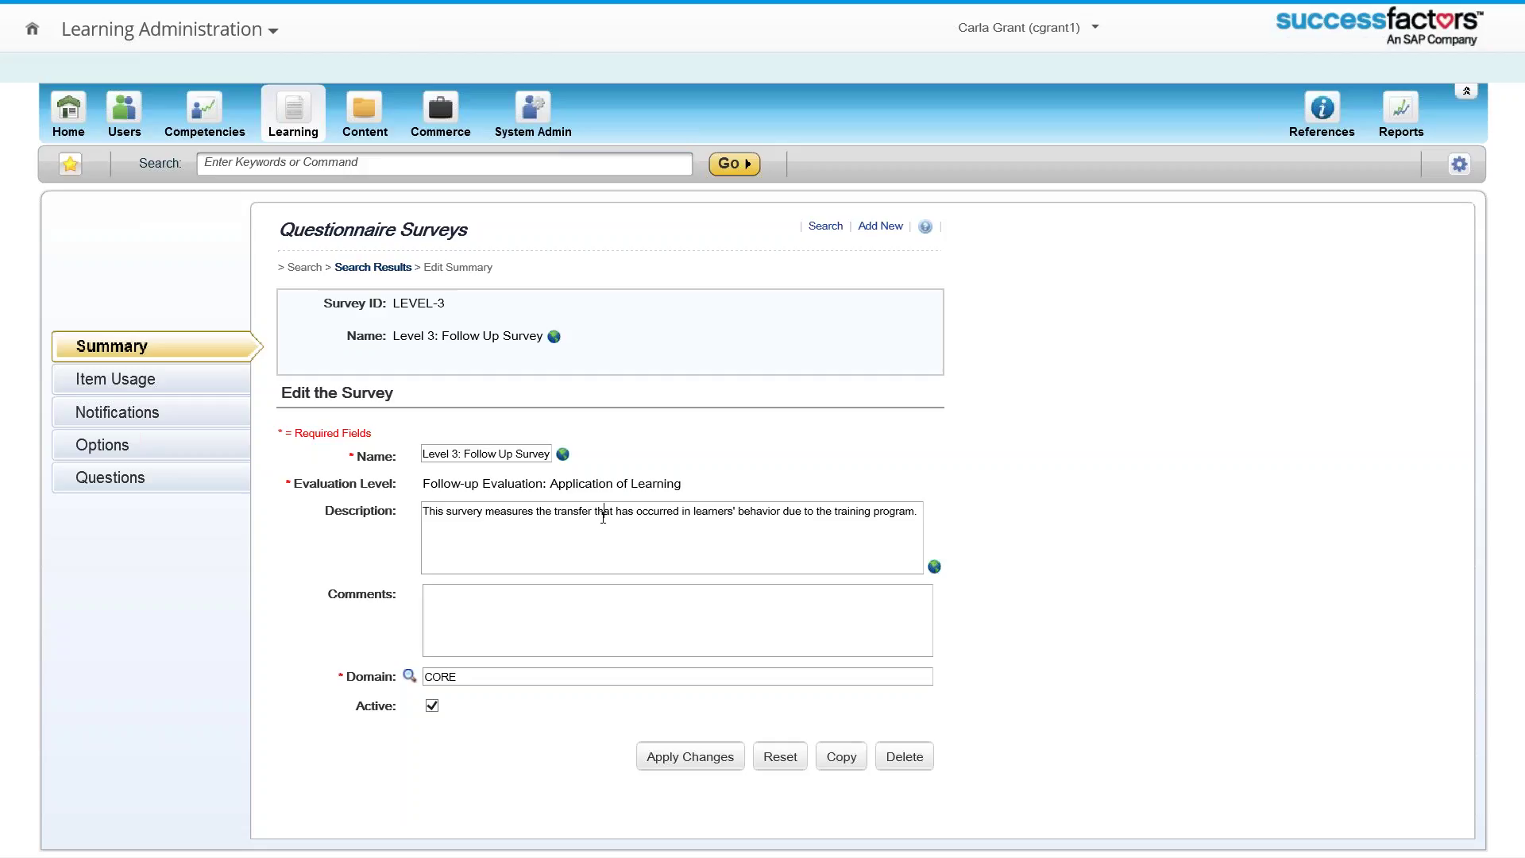
left_click(96, 479)
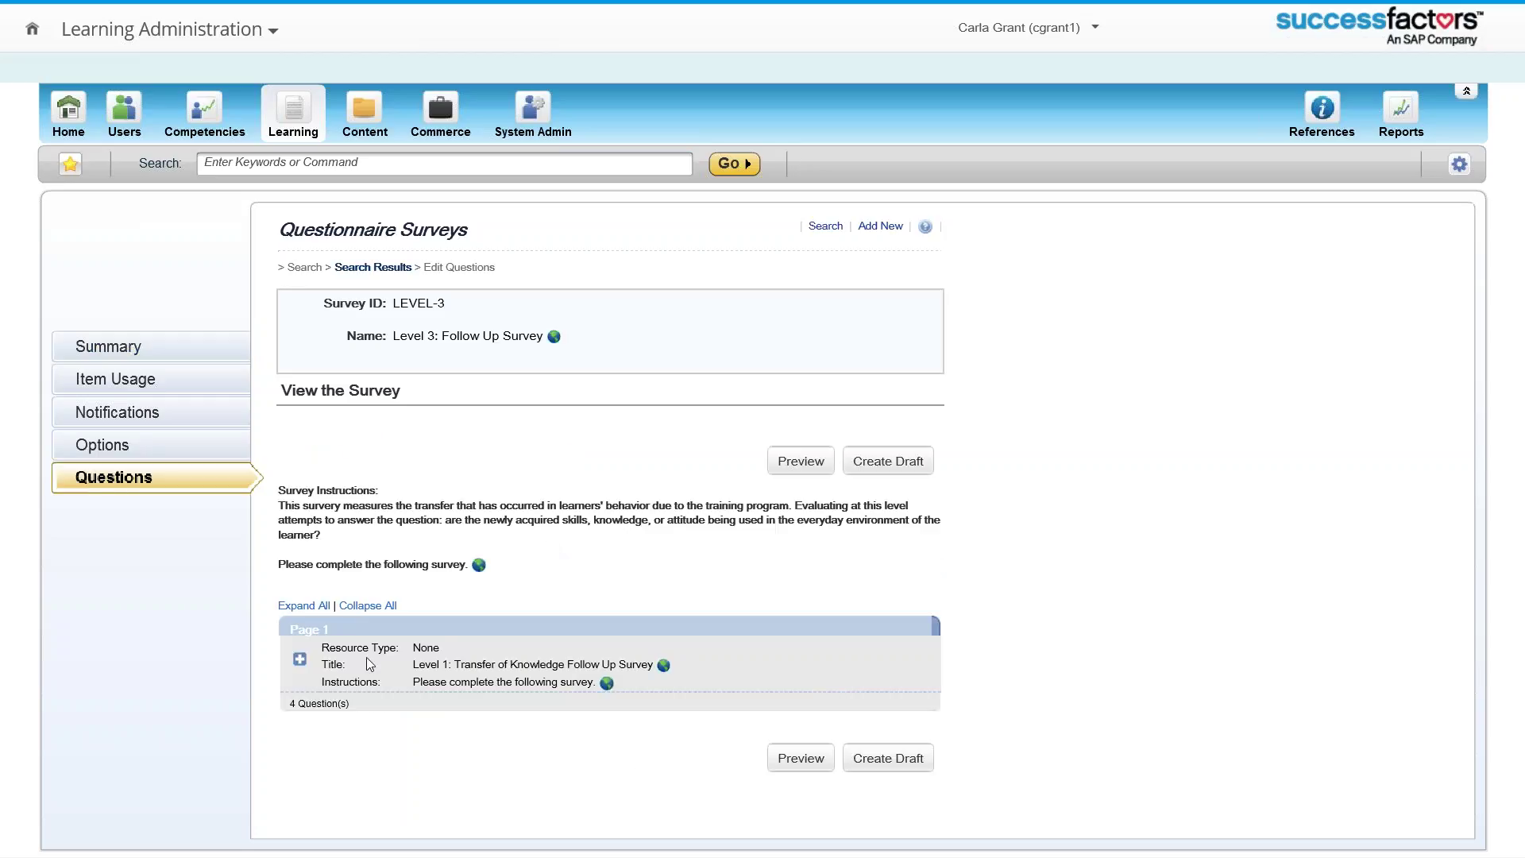
left_click(781, 763)
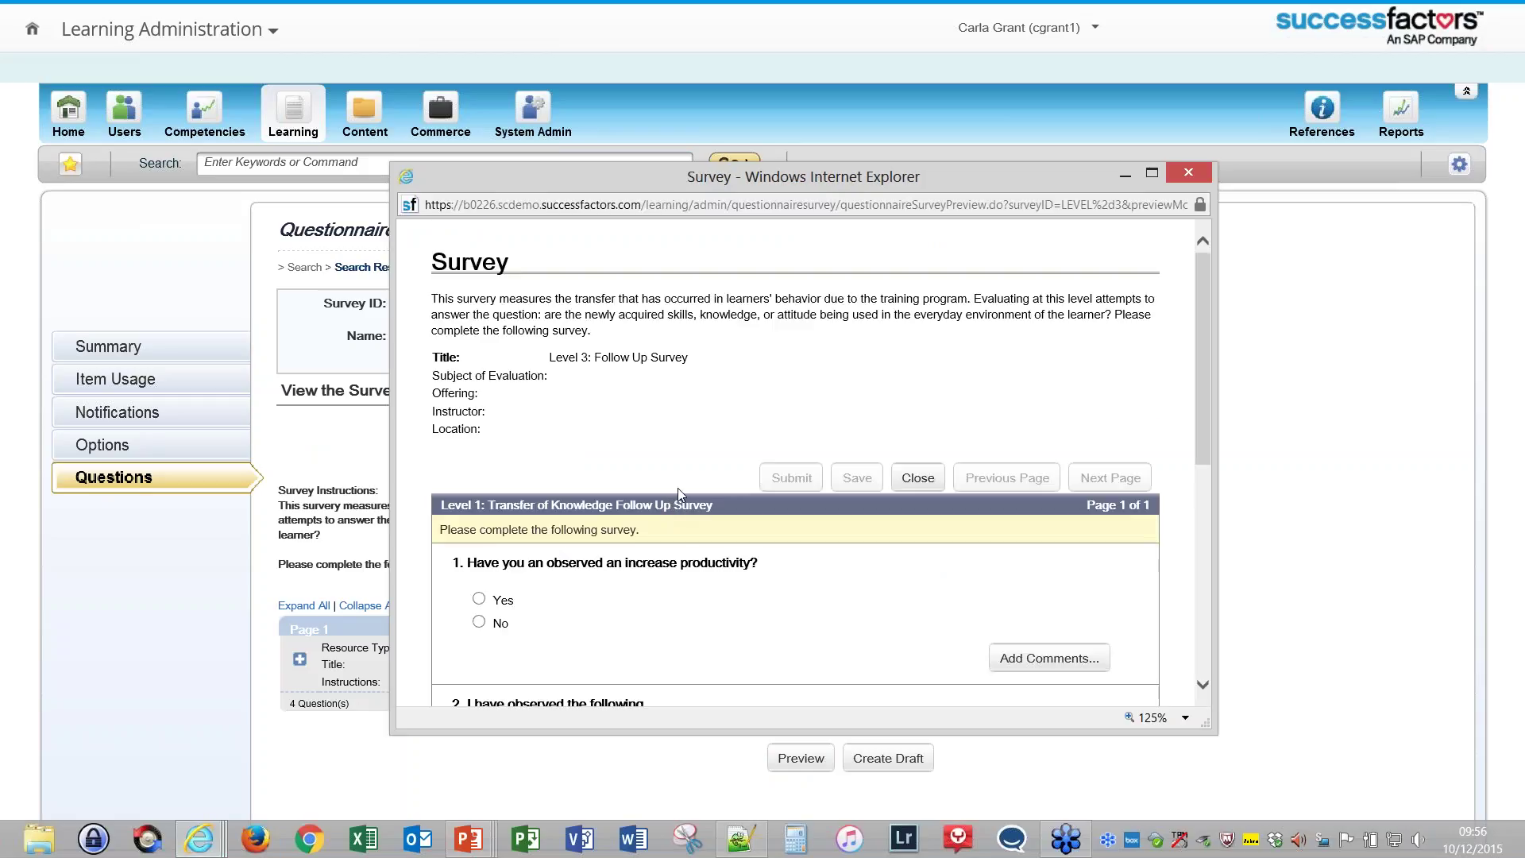
Step: Read questions 1 through 4 of the Level 3 preview, then close it
scroll(671, 496, "down", 1)
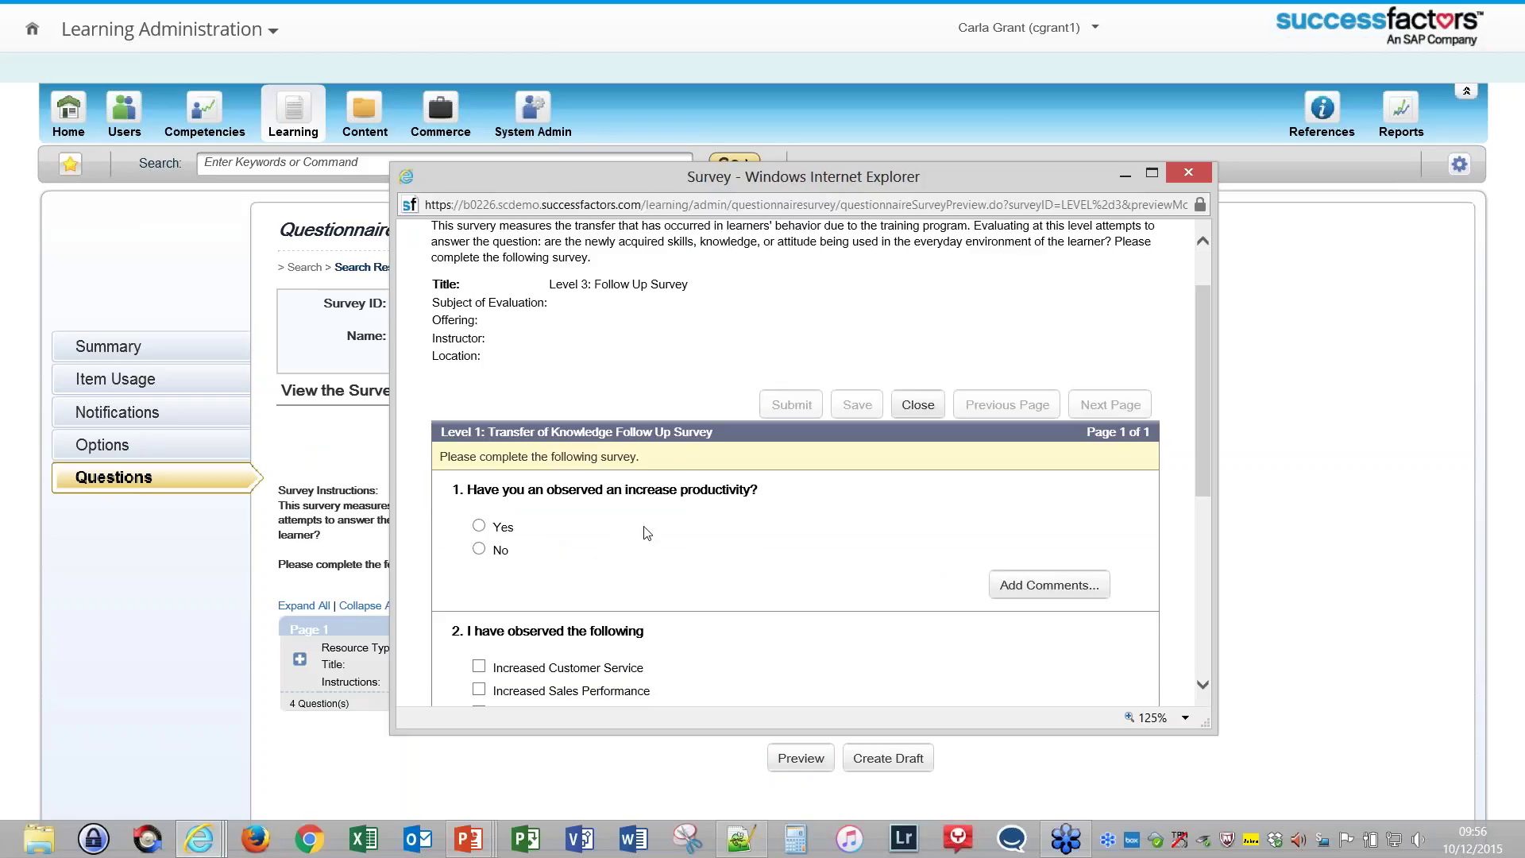
scroll(645, 530, "down", 2)
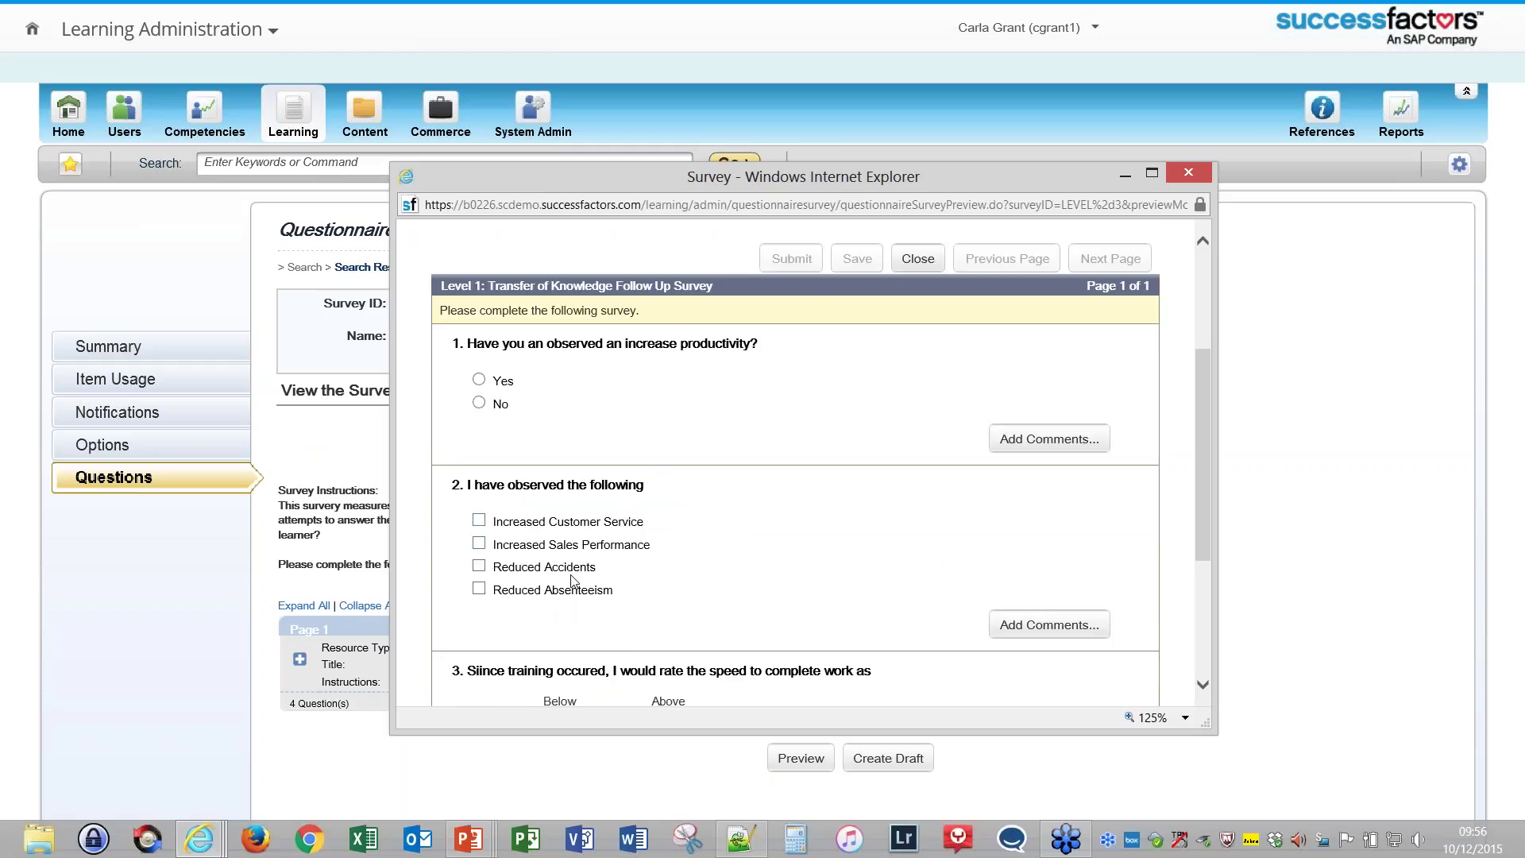
scroll(635, 582, "down", 2)
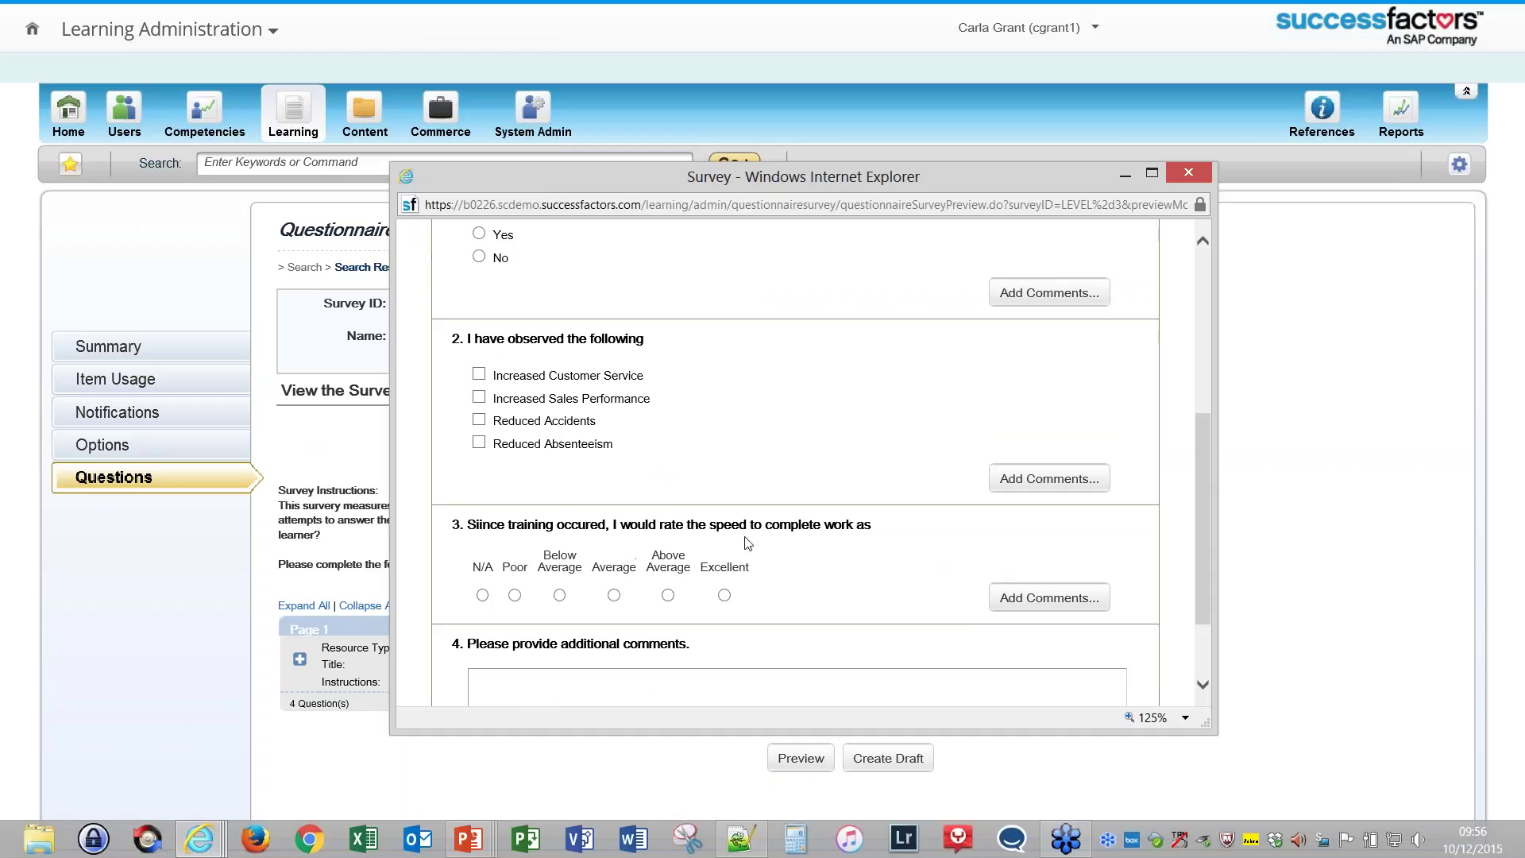
scroll(526, 574, "down", 2)
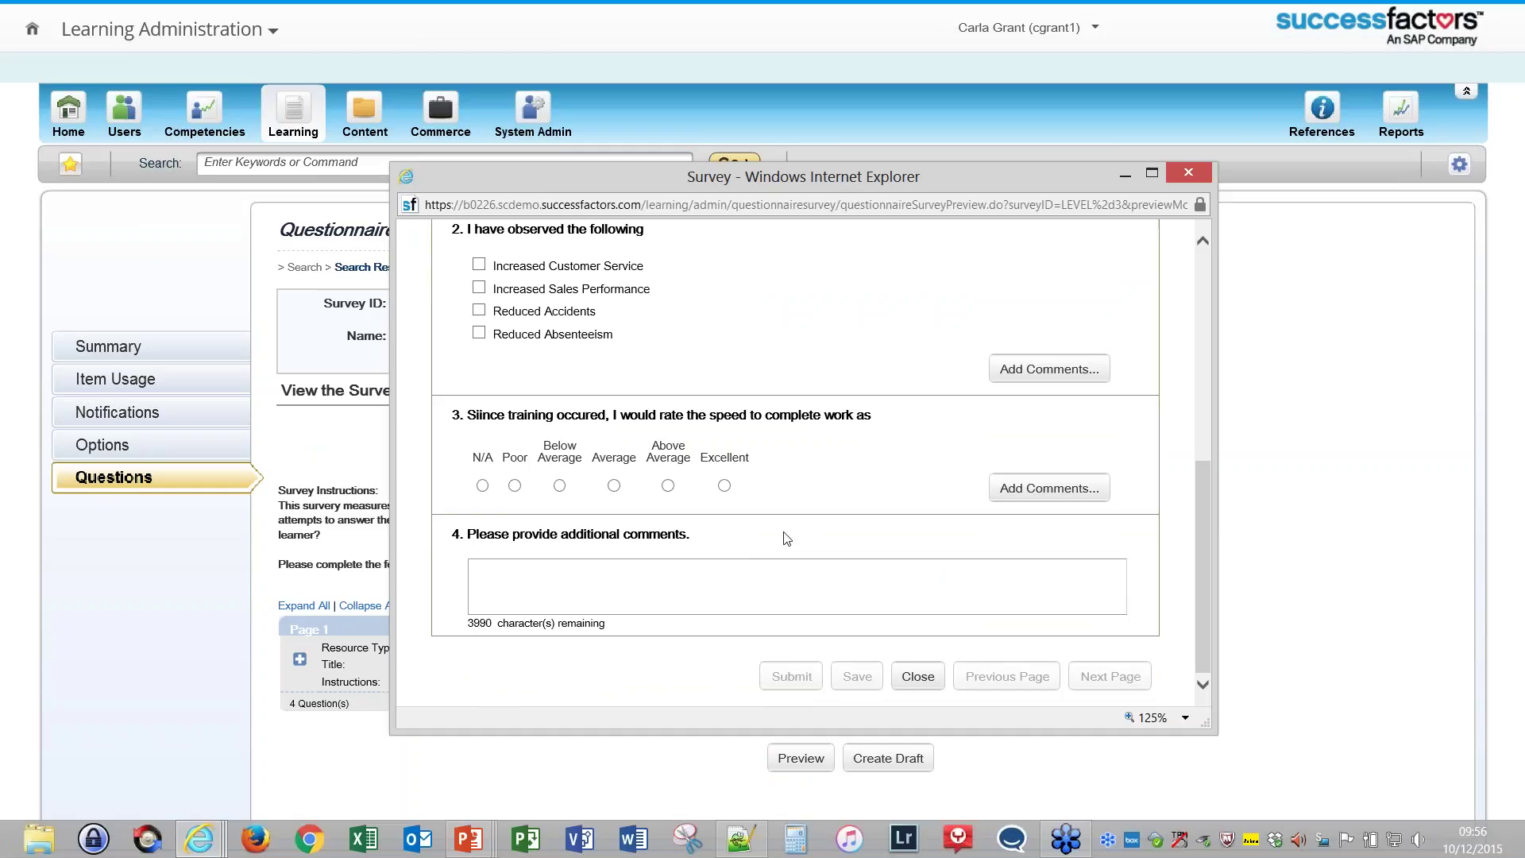
scroll(778, 556, "up", 2)
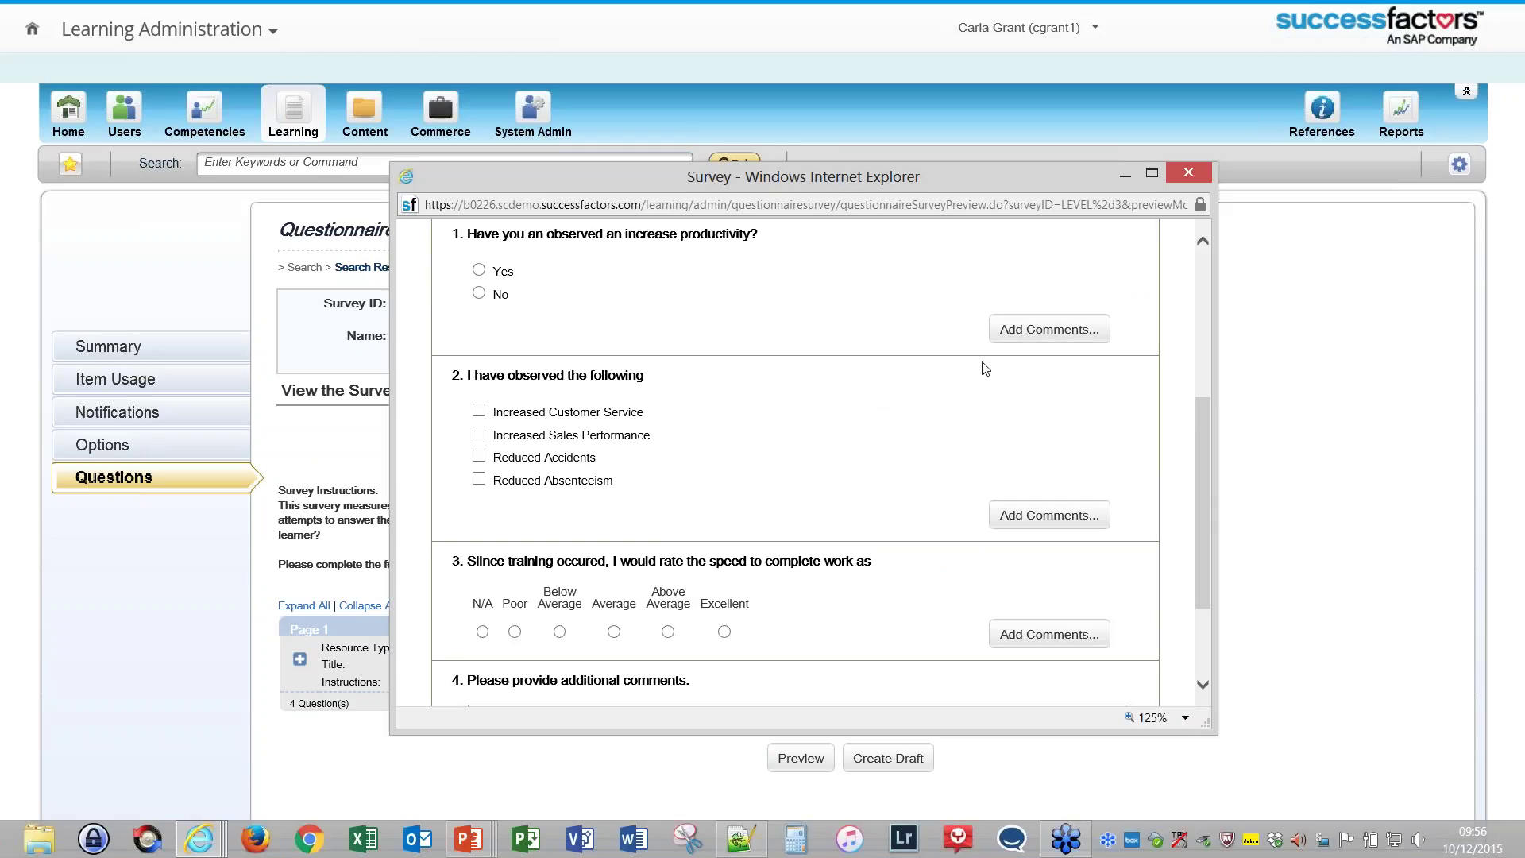
left_click(1033, 328)
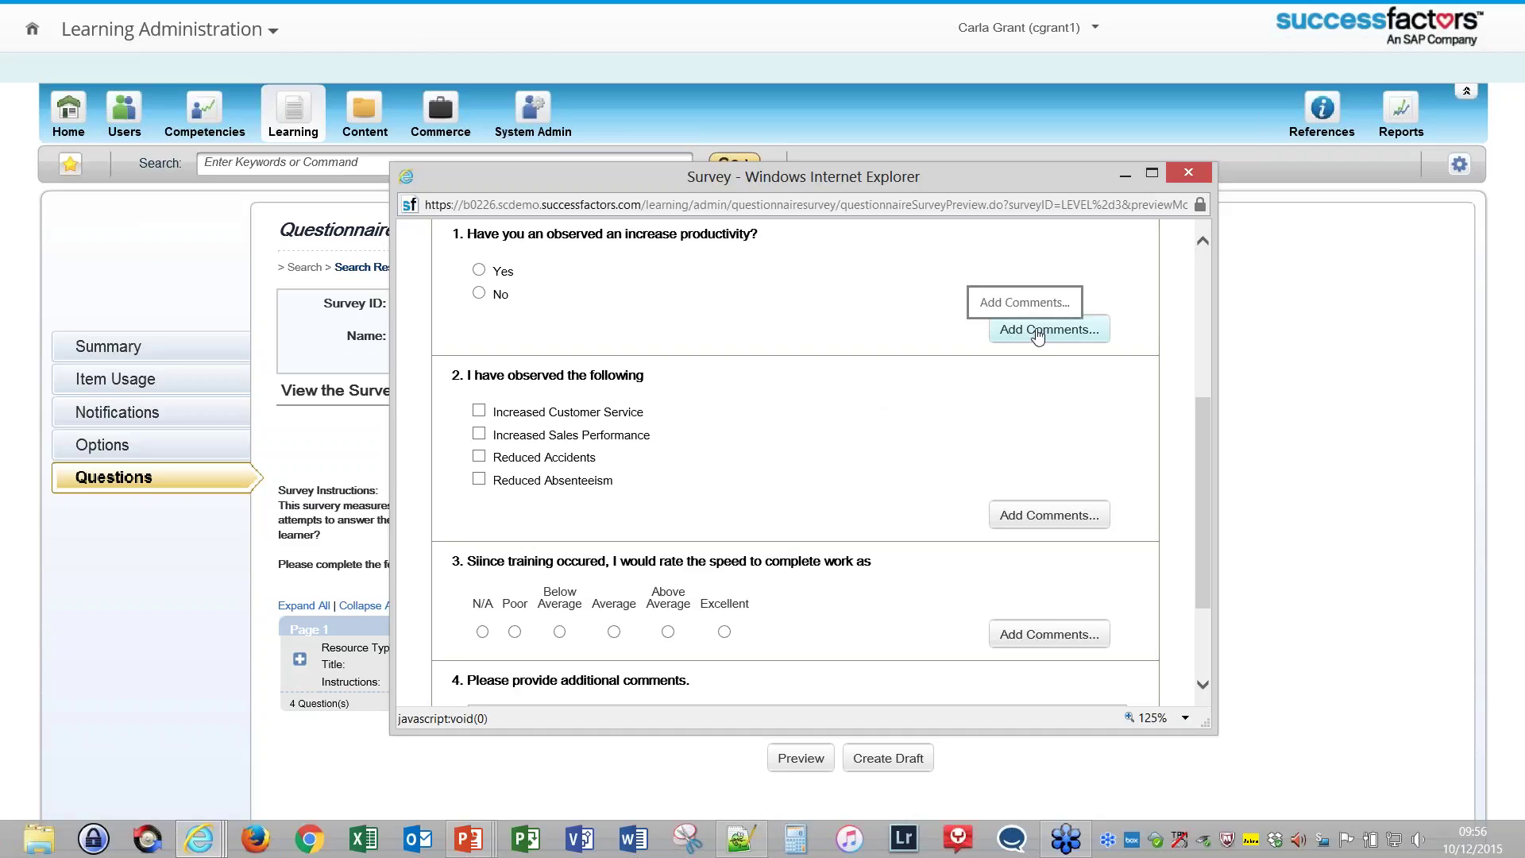
left_click(1189, 177)
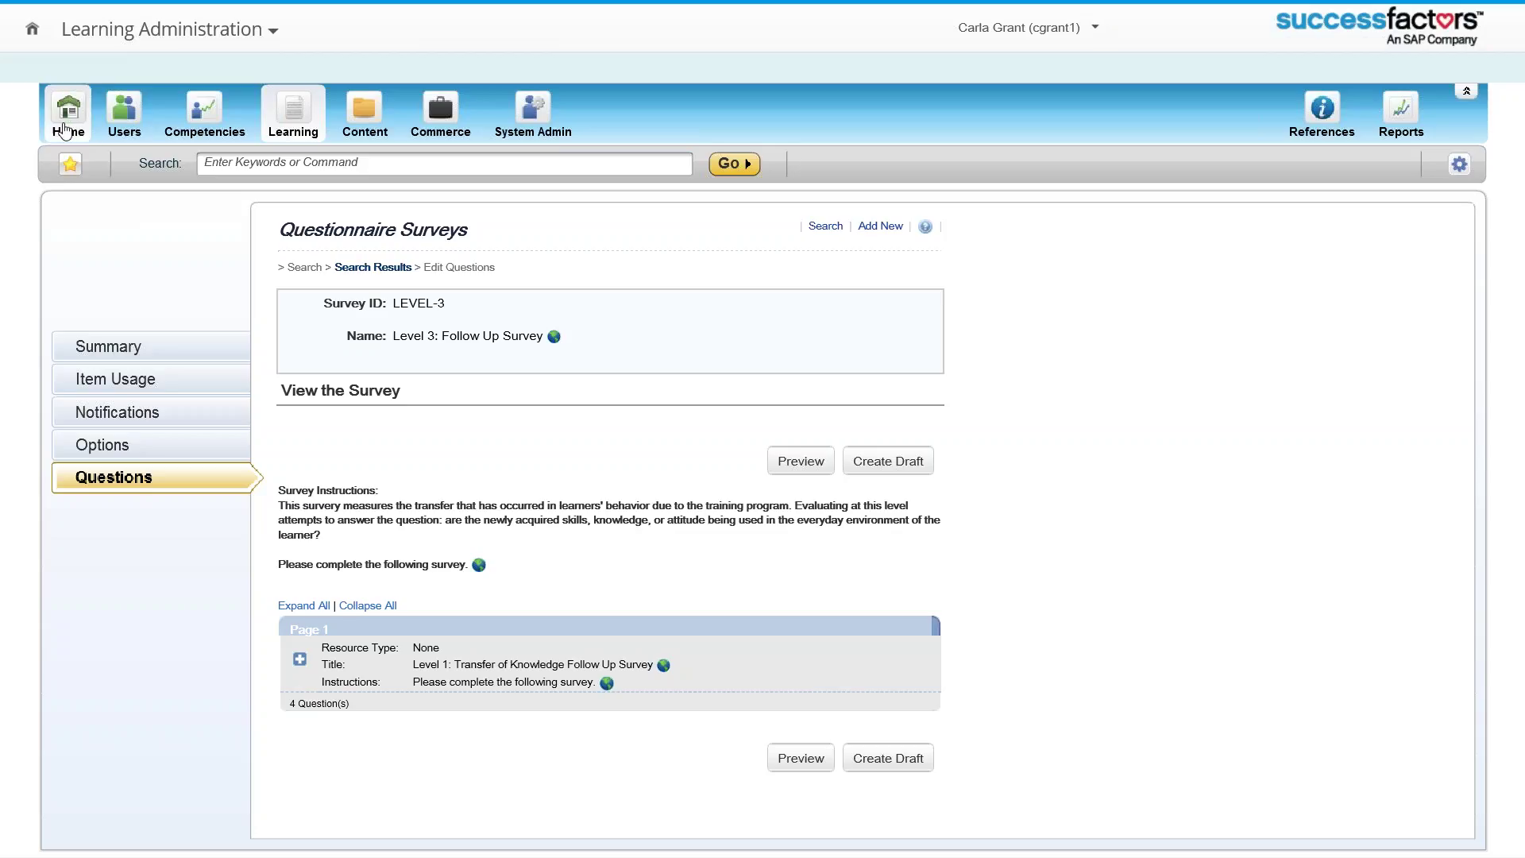
Step: Go from the LEVEL-3 survey page back to the SuccessFactors home
left_click(31, 35)
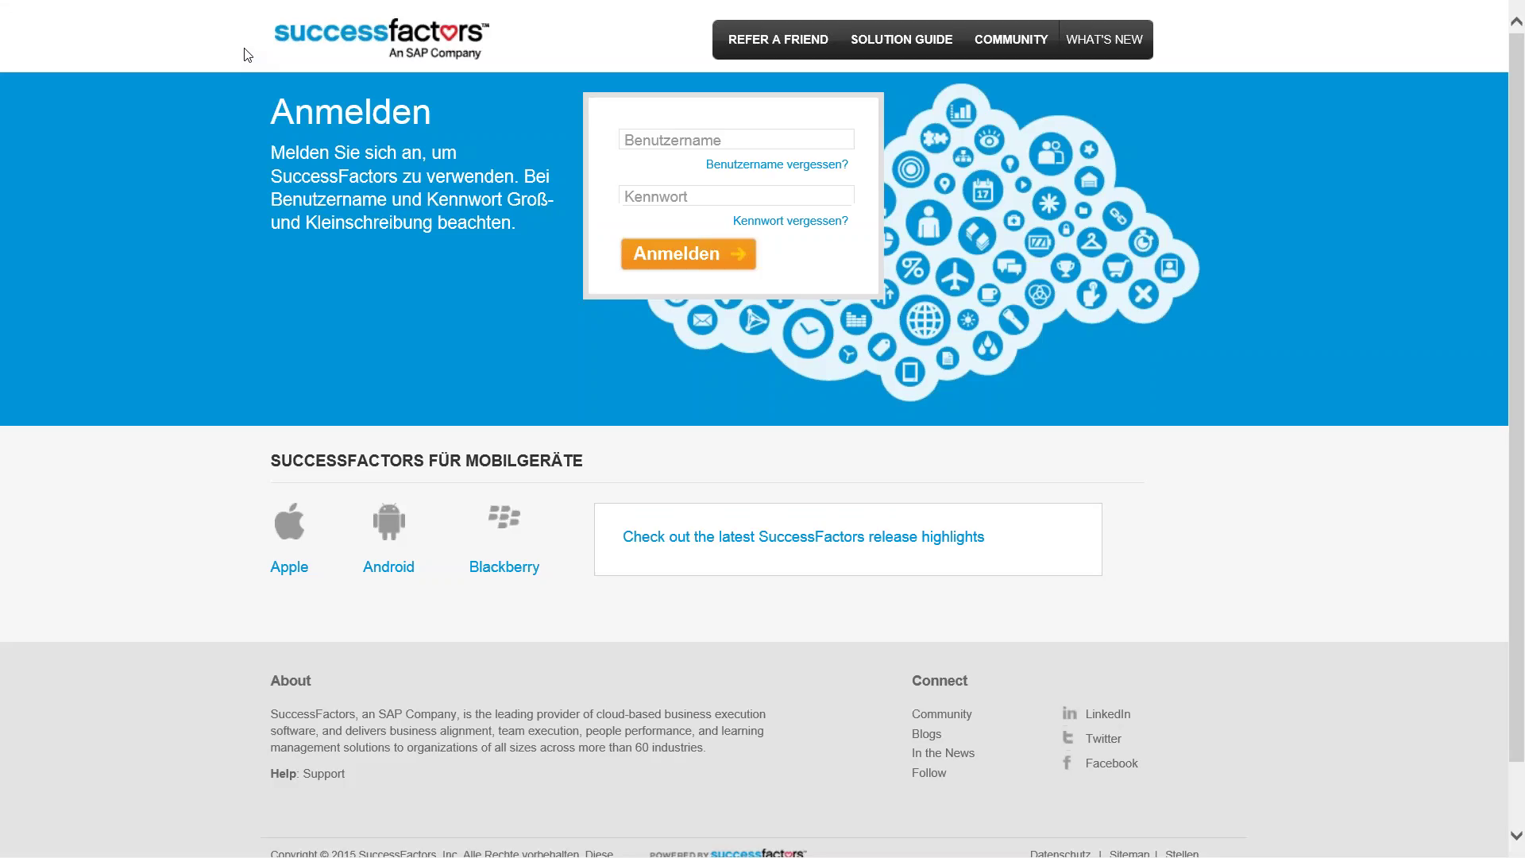
Step: Sign in on the Anmelden page with the user's username and password
left_click(637, 141)
type("cgrant")
key("Tab")
type("*****")
key("Tab")
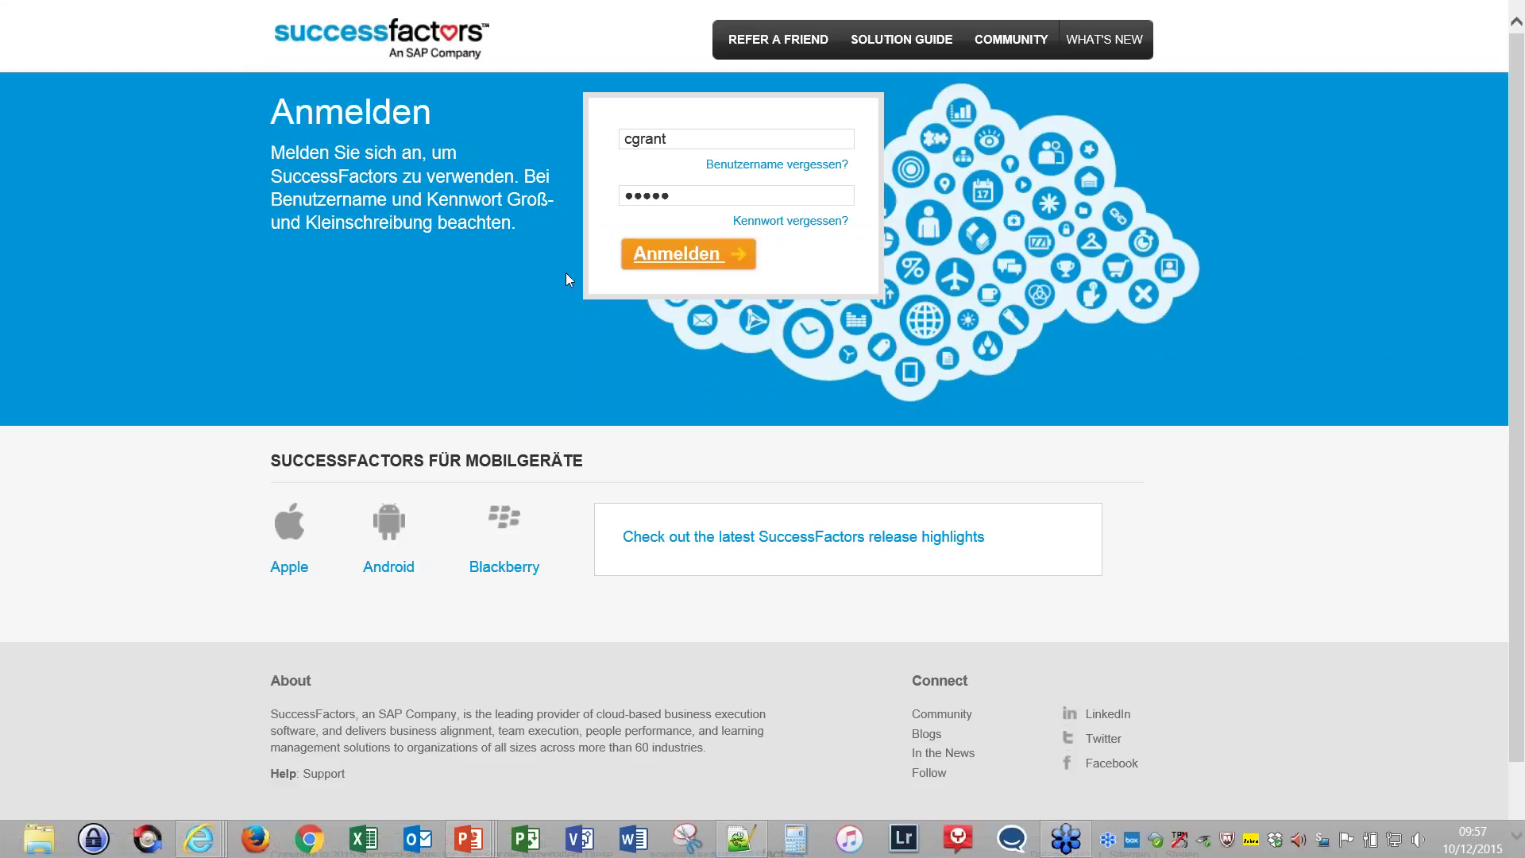
mouse_move(588, 11)
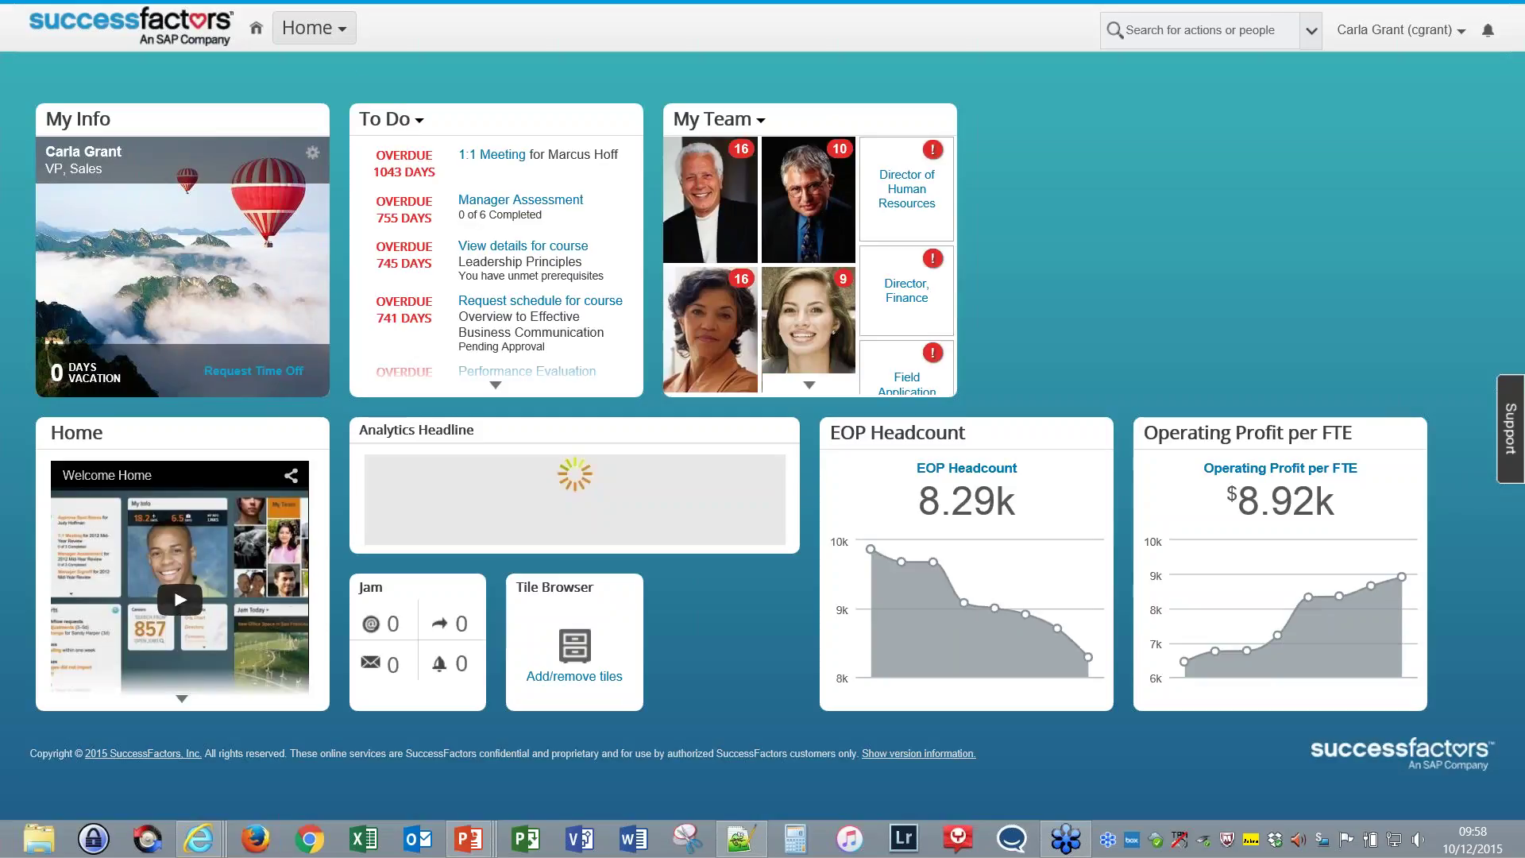
Step: Open Learning from the Home menu and scroll through the My Learning assignments, including overdue Level 1 surveys
left_click(314, 28)
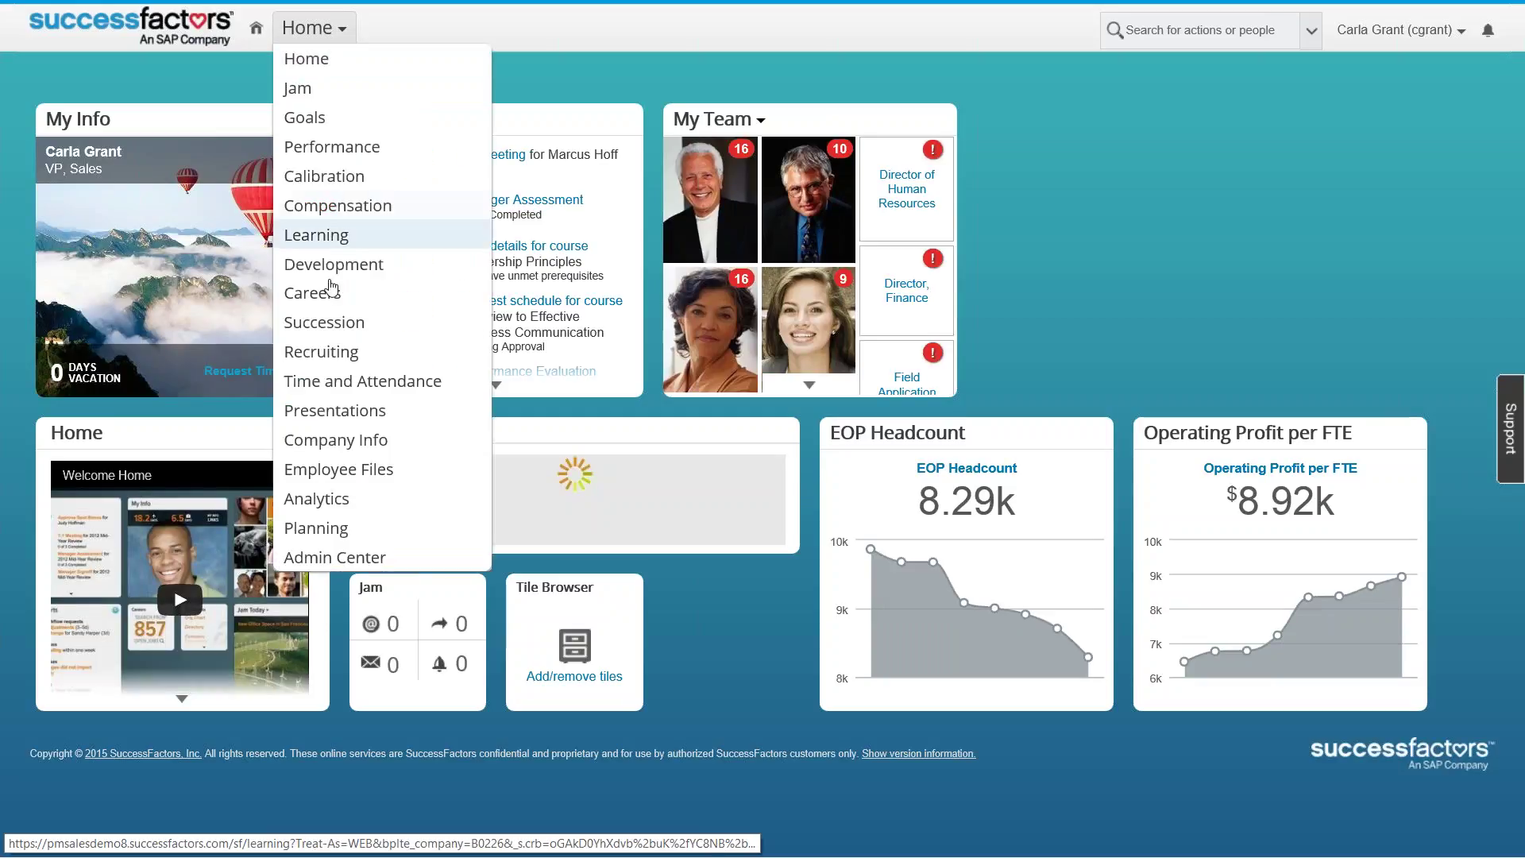
left_click(328, 242)
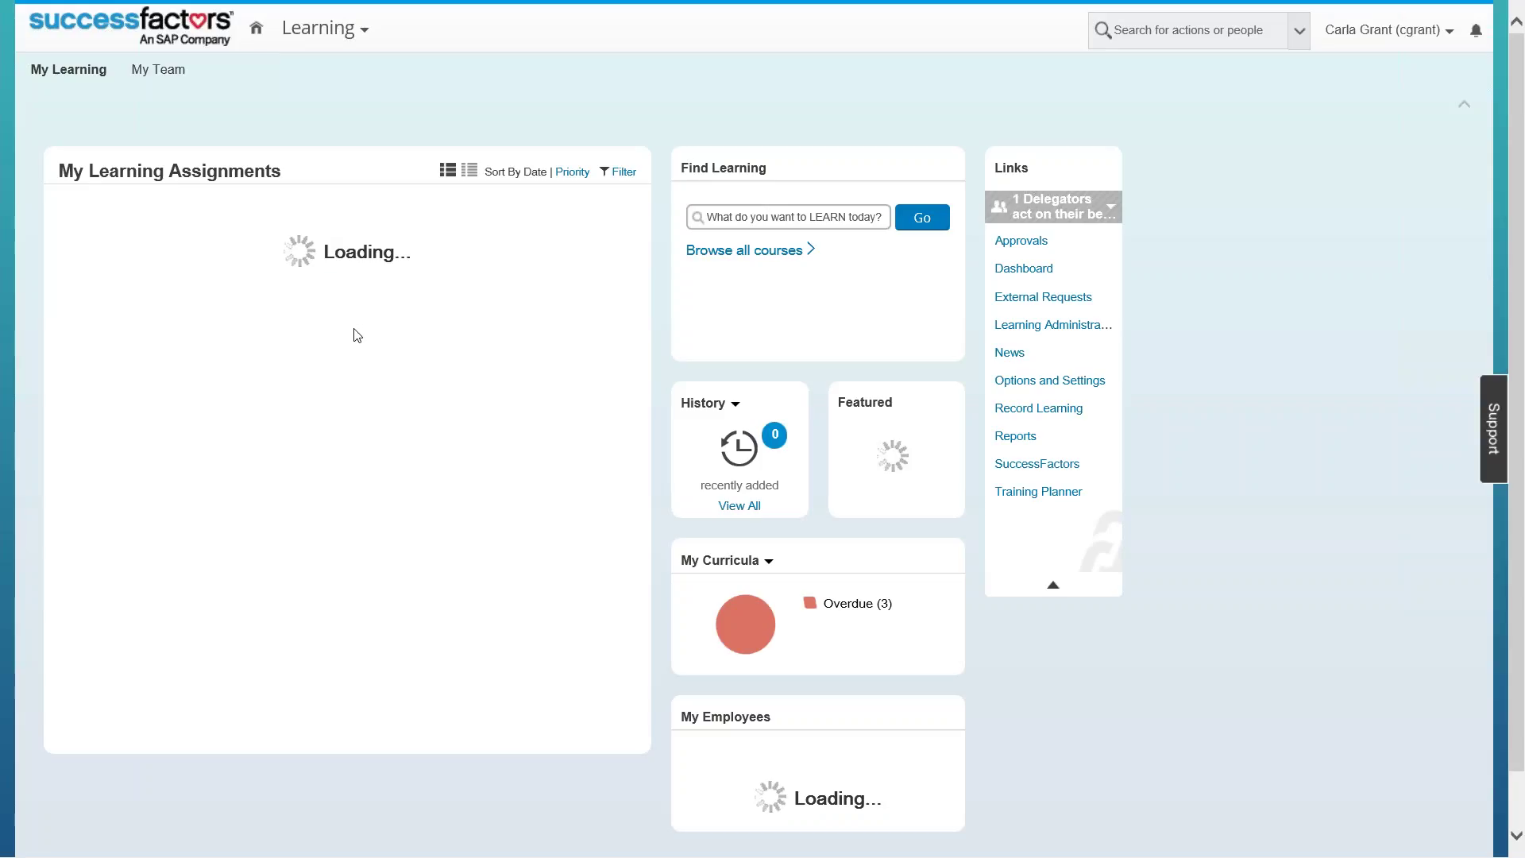
scroll(338, 444, "down", 1)
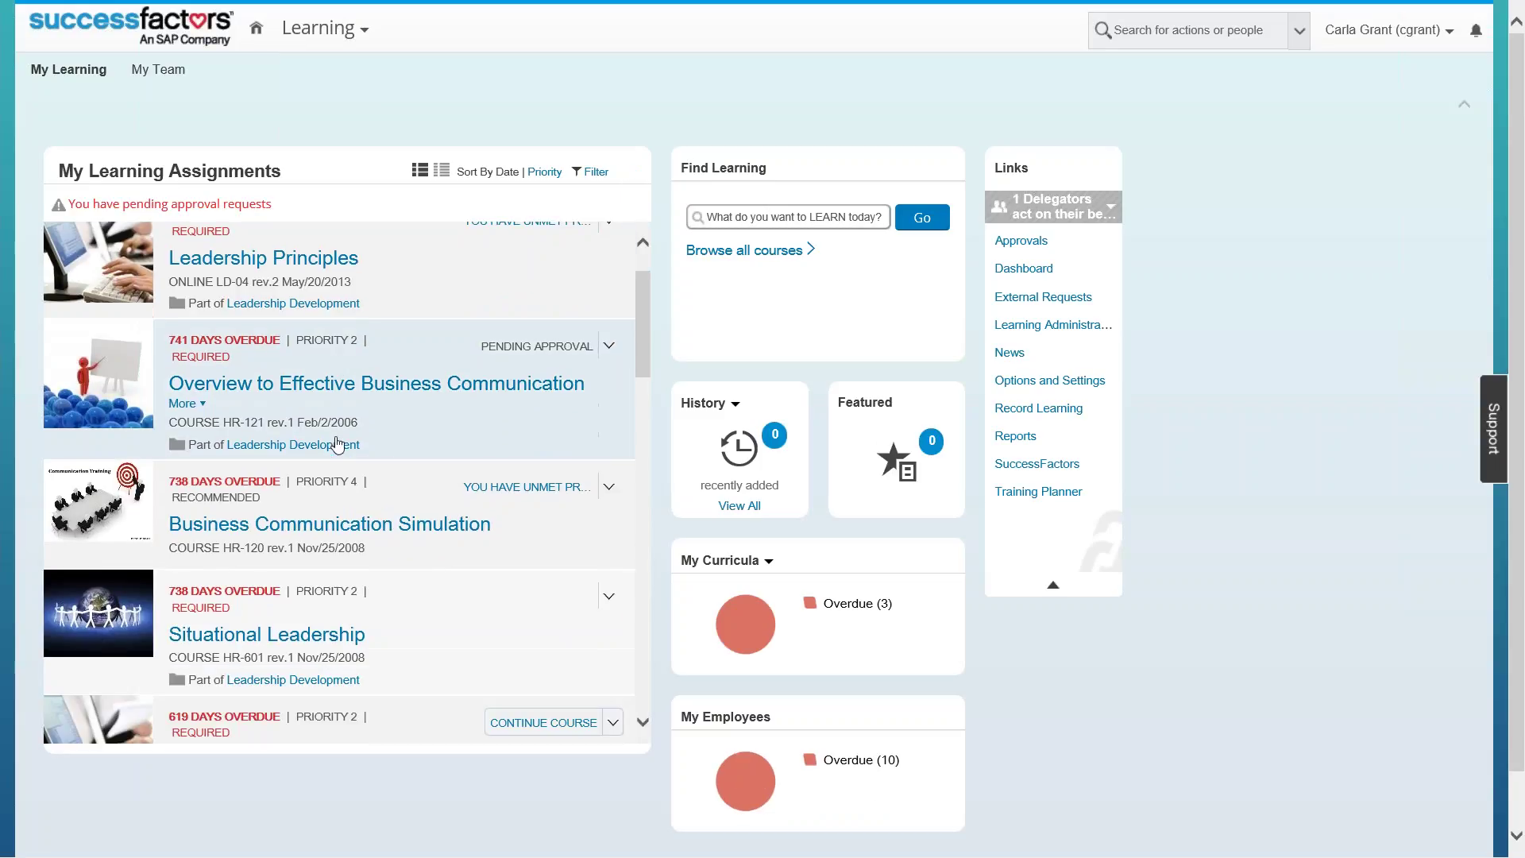
scroll(337, 445, "down", 3)
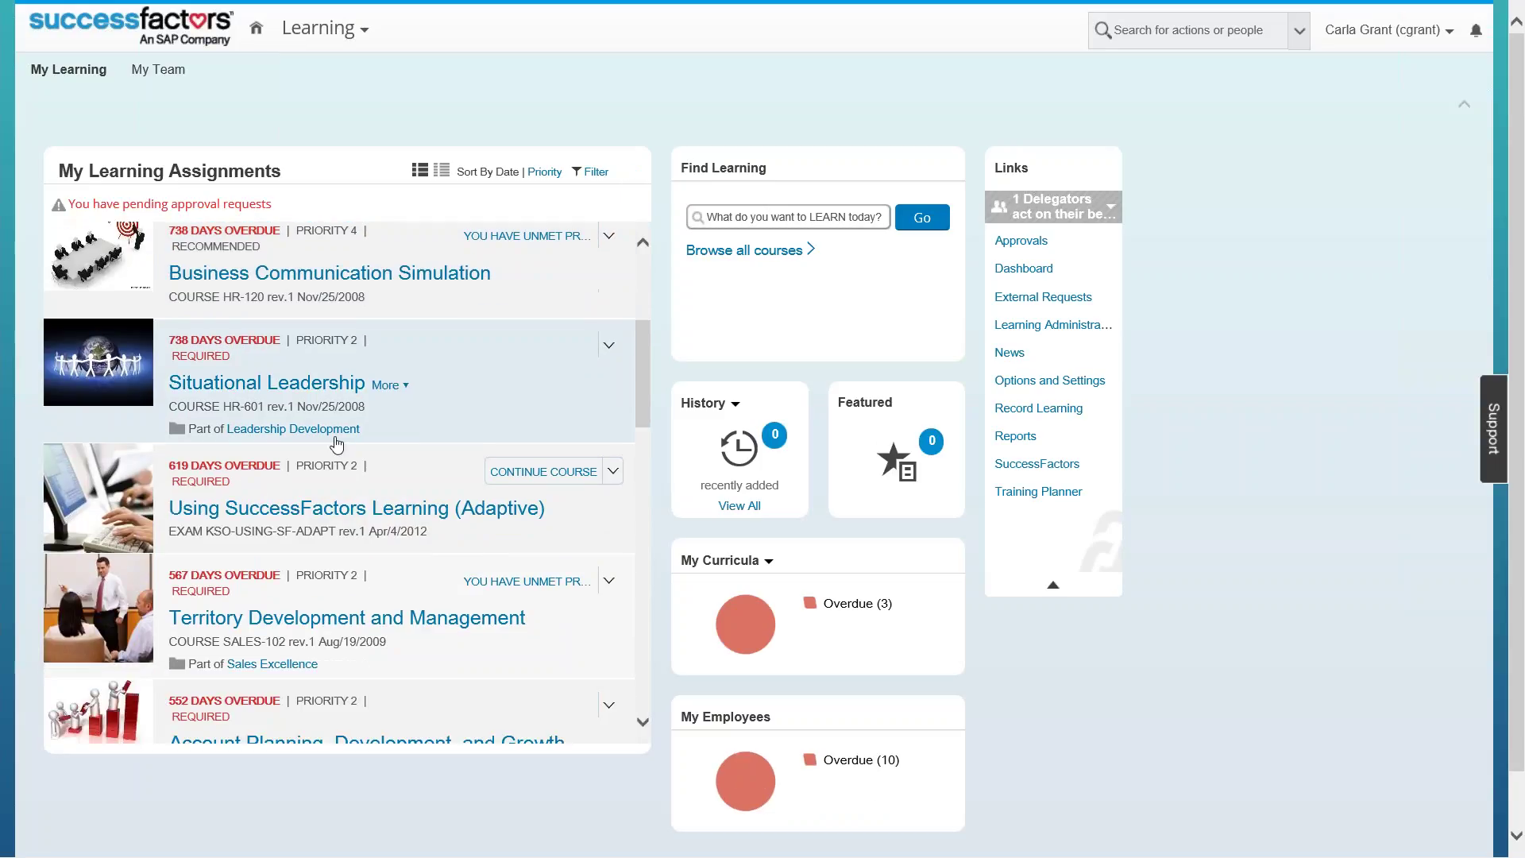
scroll(336, 445, "down", 4)
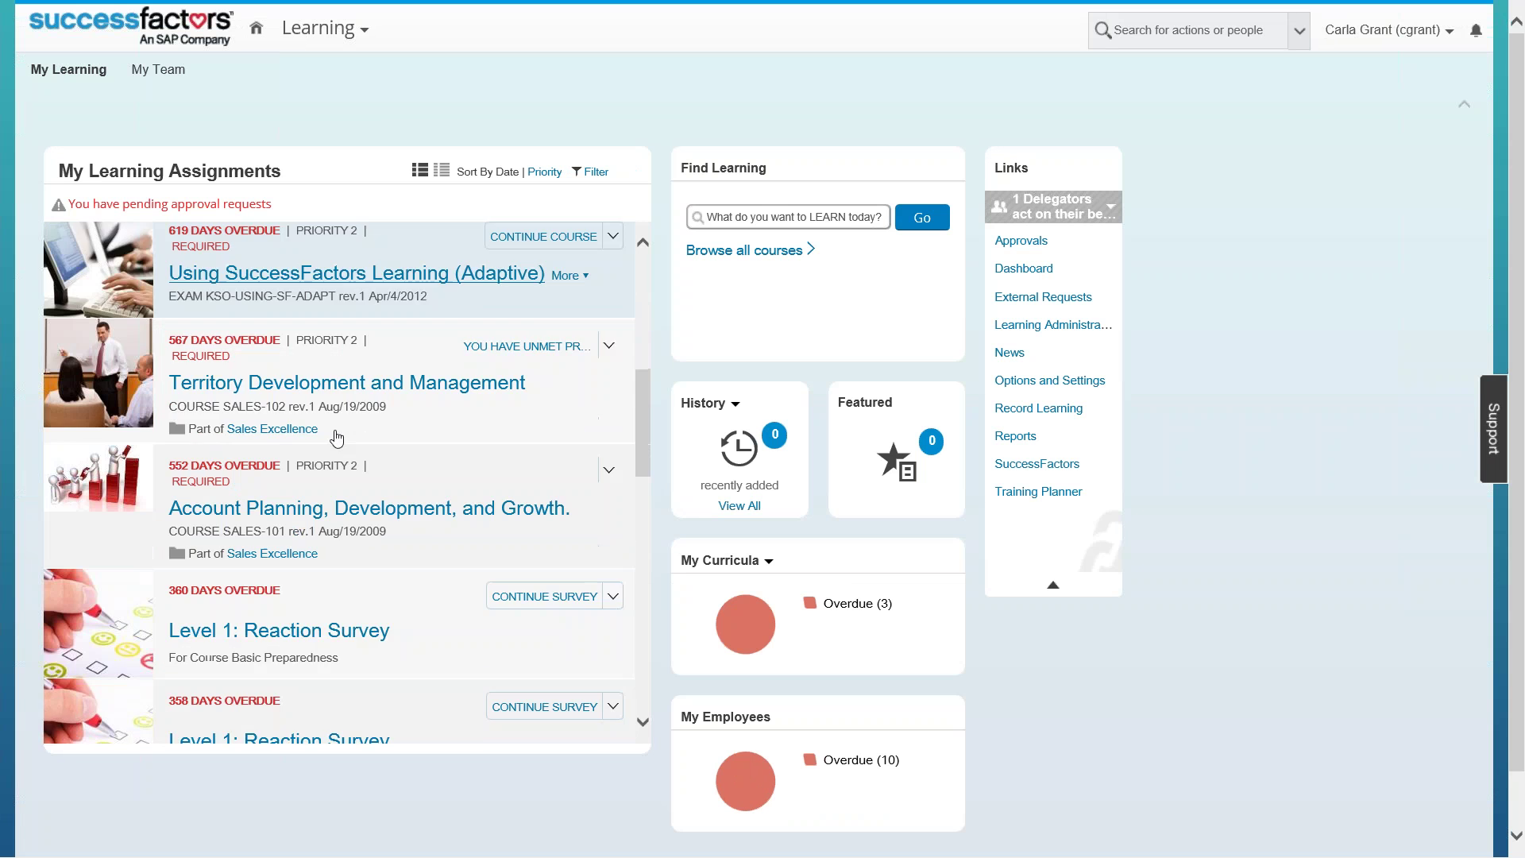
scroll(347, 482, "down", 6)
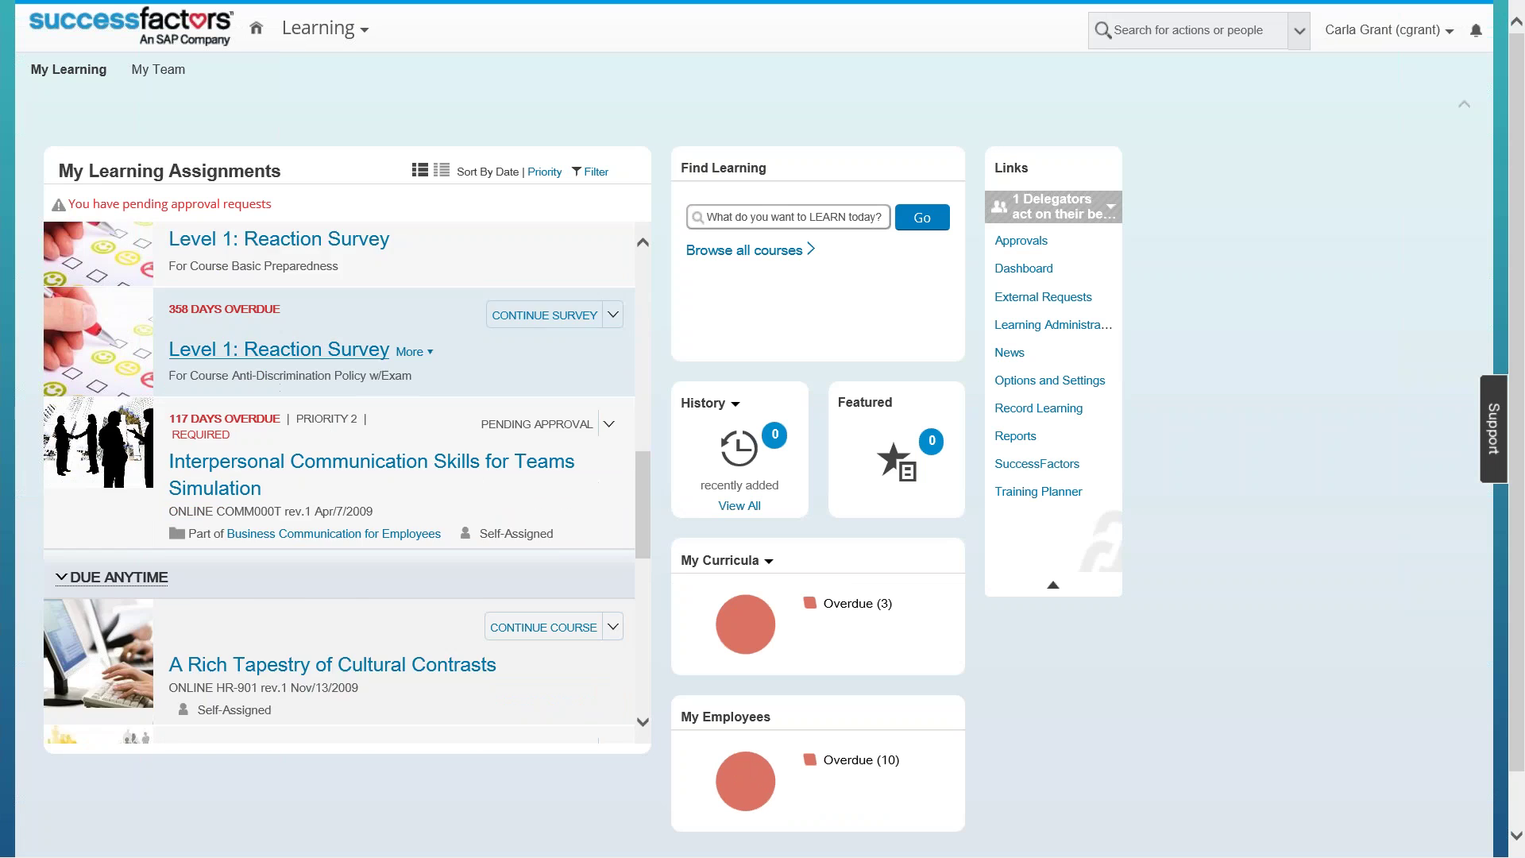
scroll(346, 482, "down", 7)
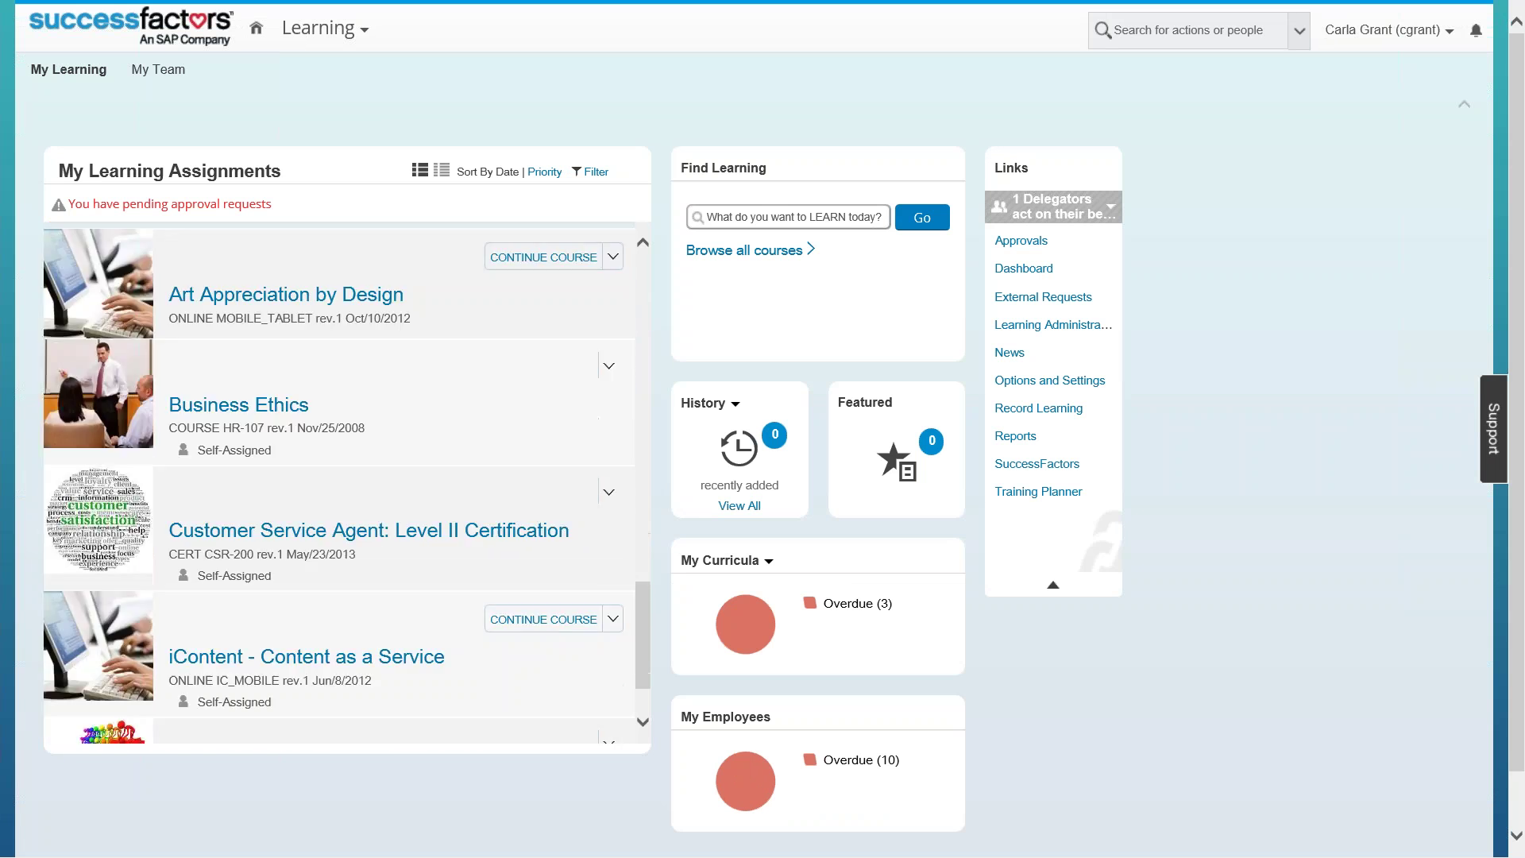
scroll(330, 435, "down", 1)
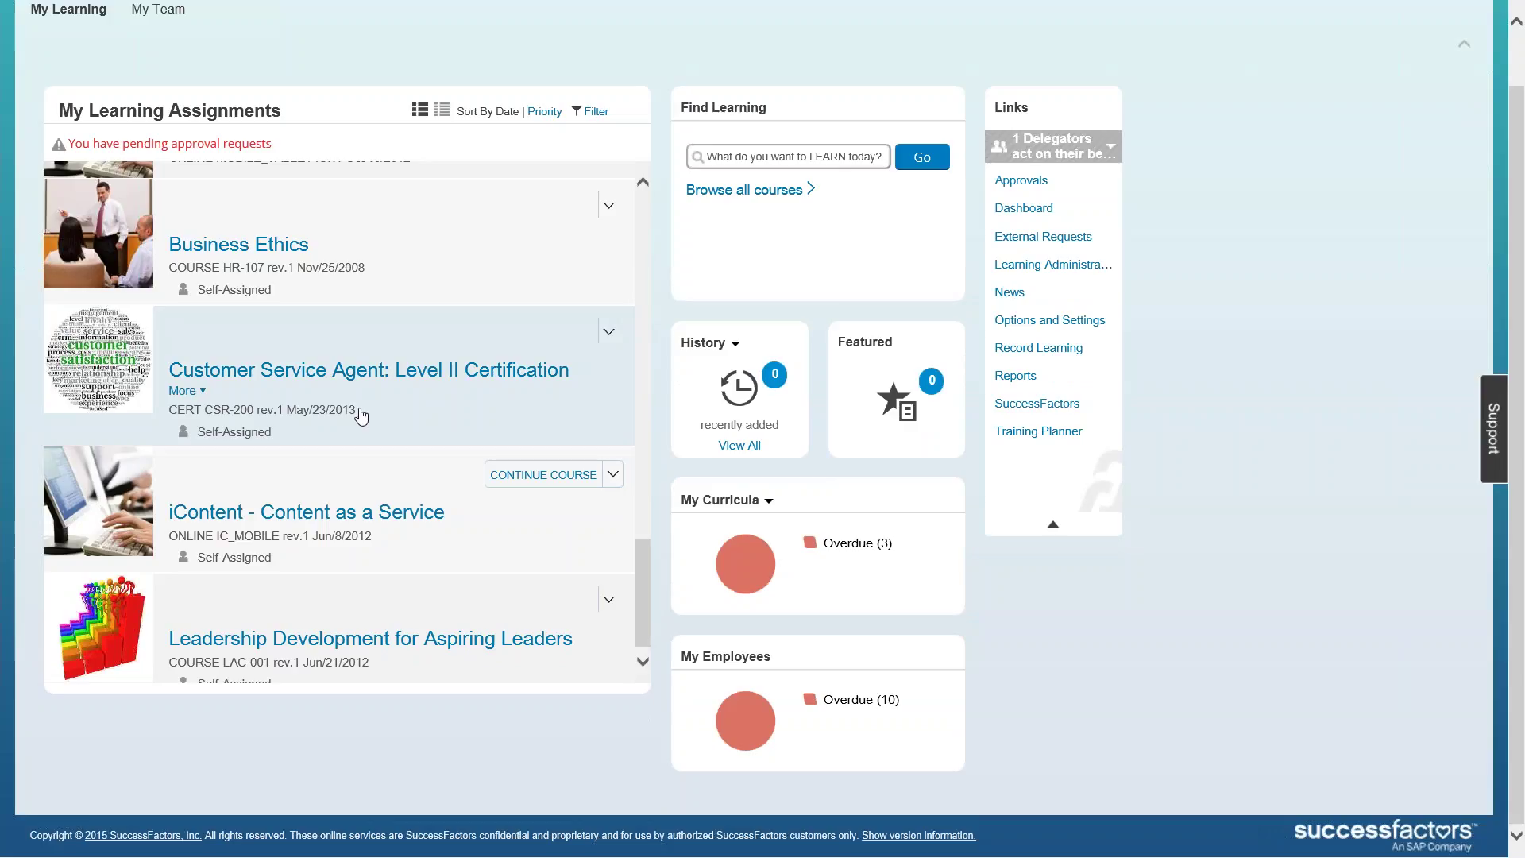
scroll(363, 417, "up", 1)
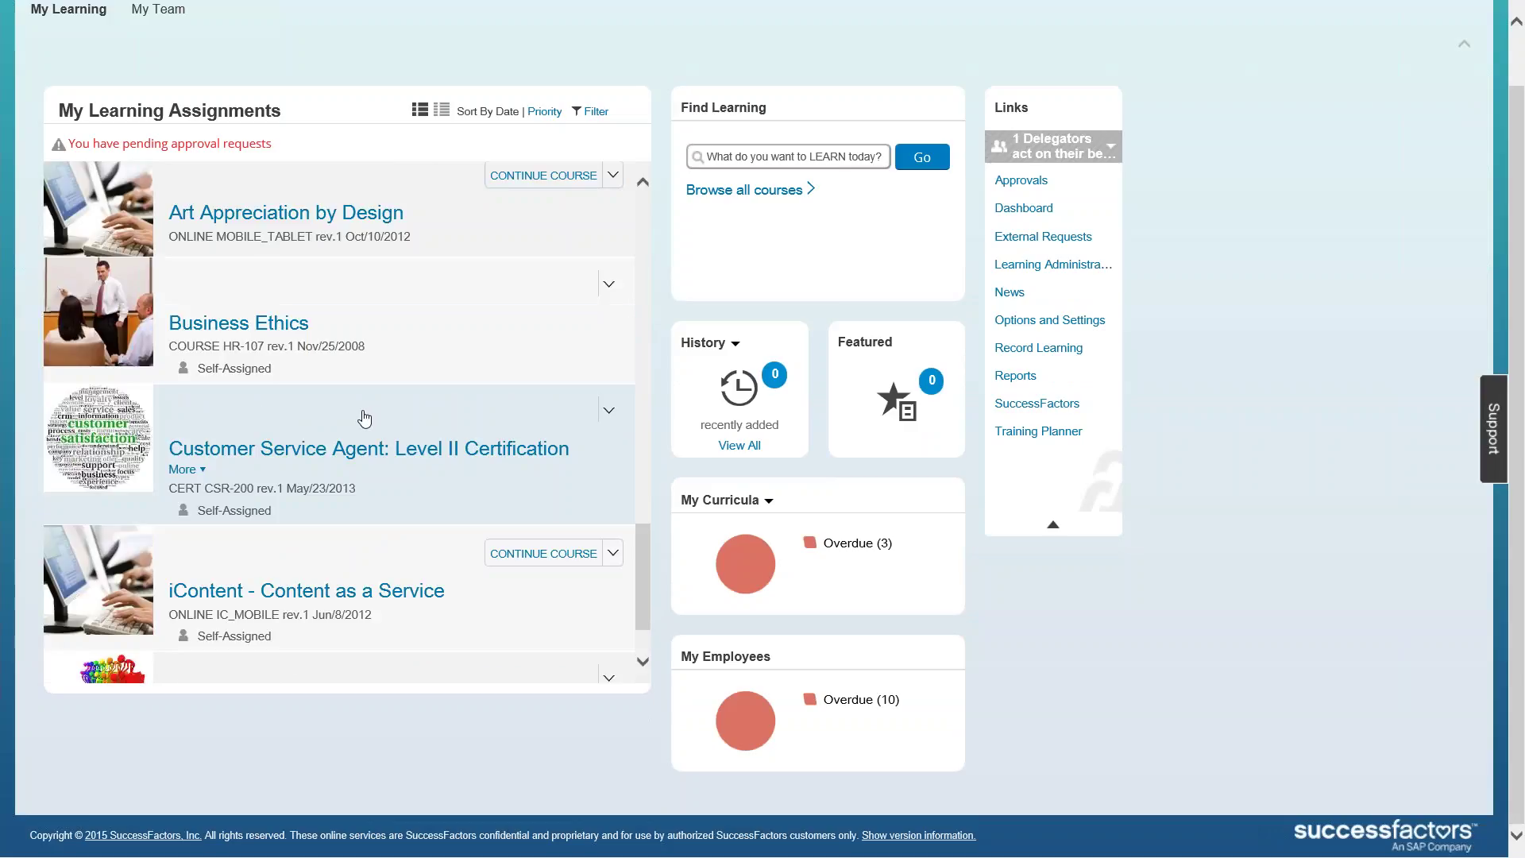
scroll(367, 422, "up", 2)
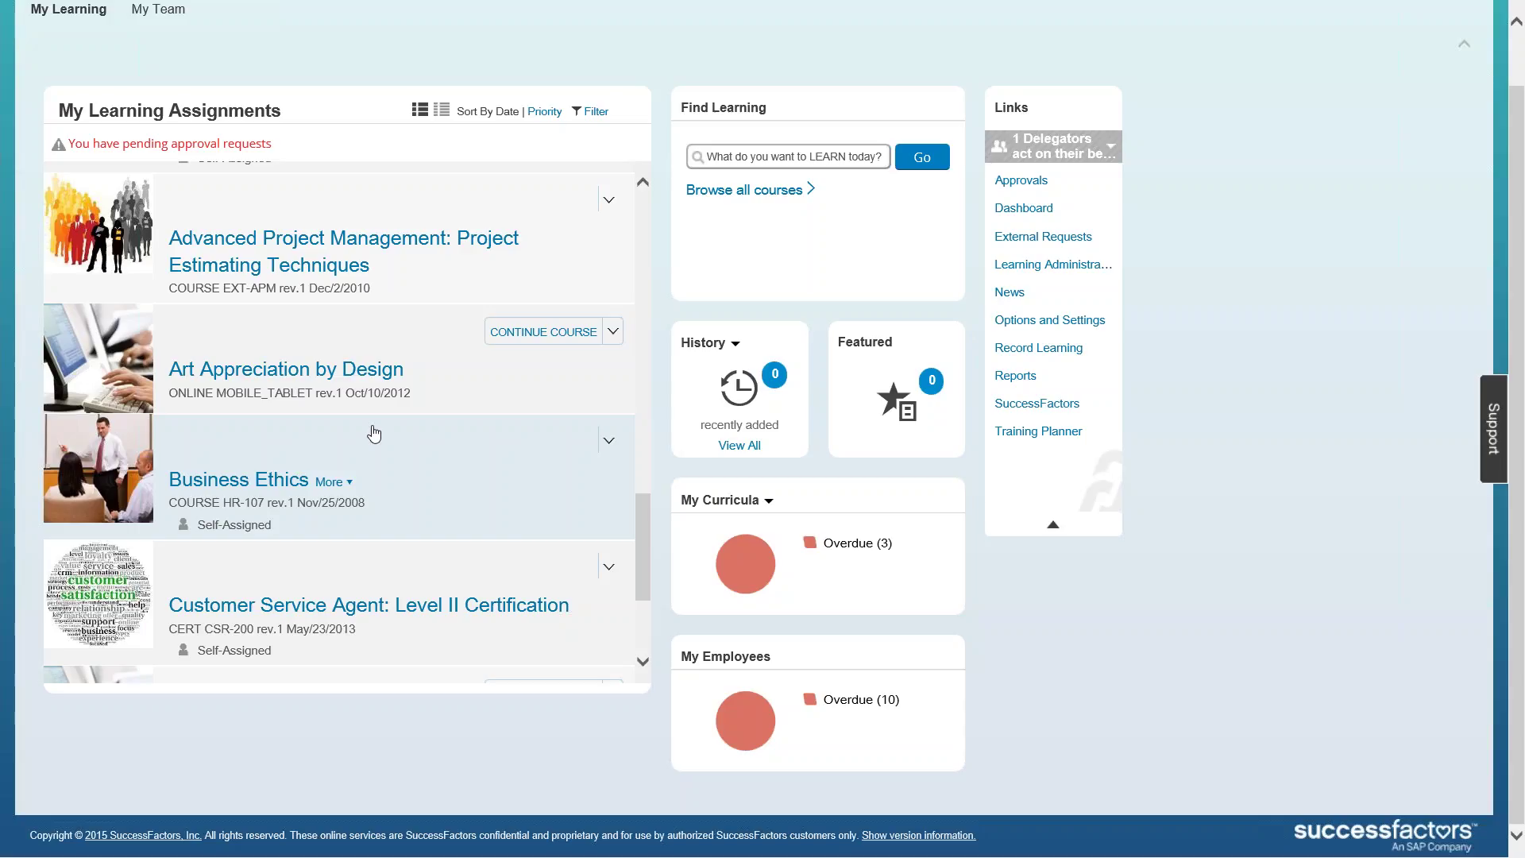
key("alt+Tab")
key("alt+Tab")
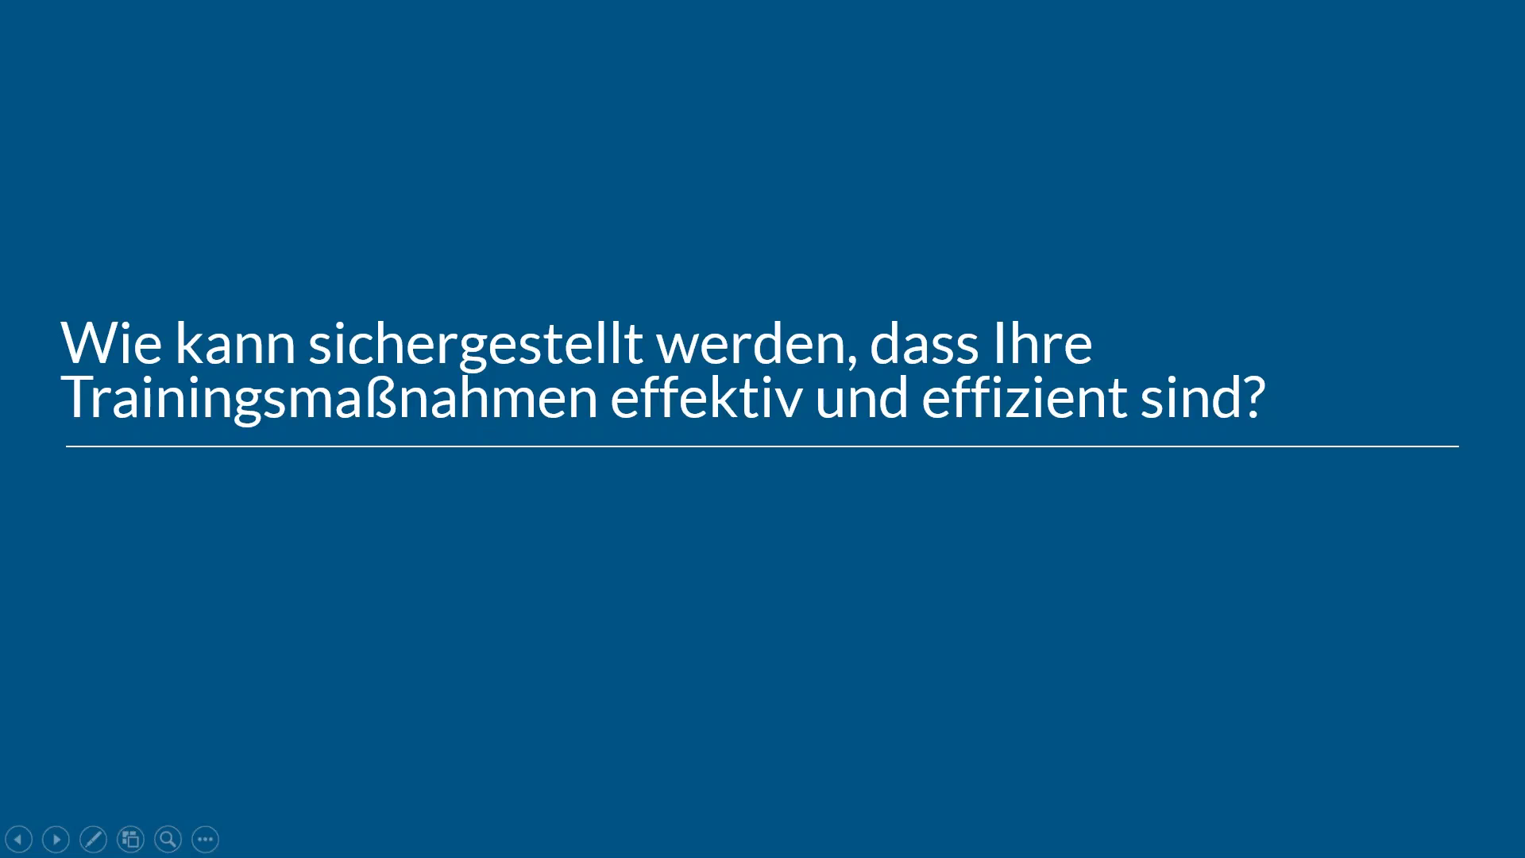
Step: Advance the slideshow to the Fragen & Antworten slide and bring up the taskbar
key("Right")
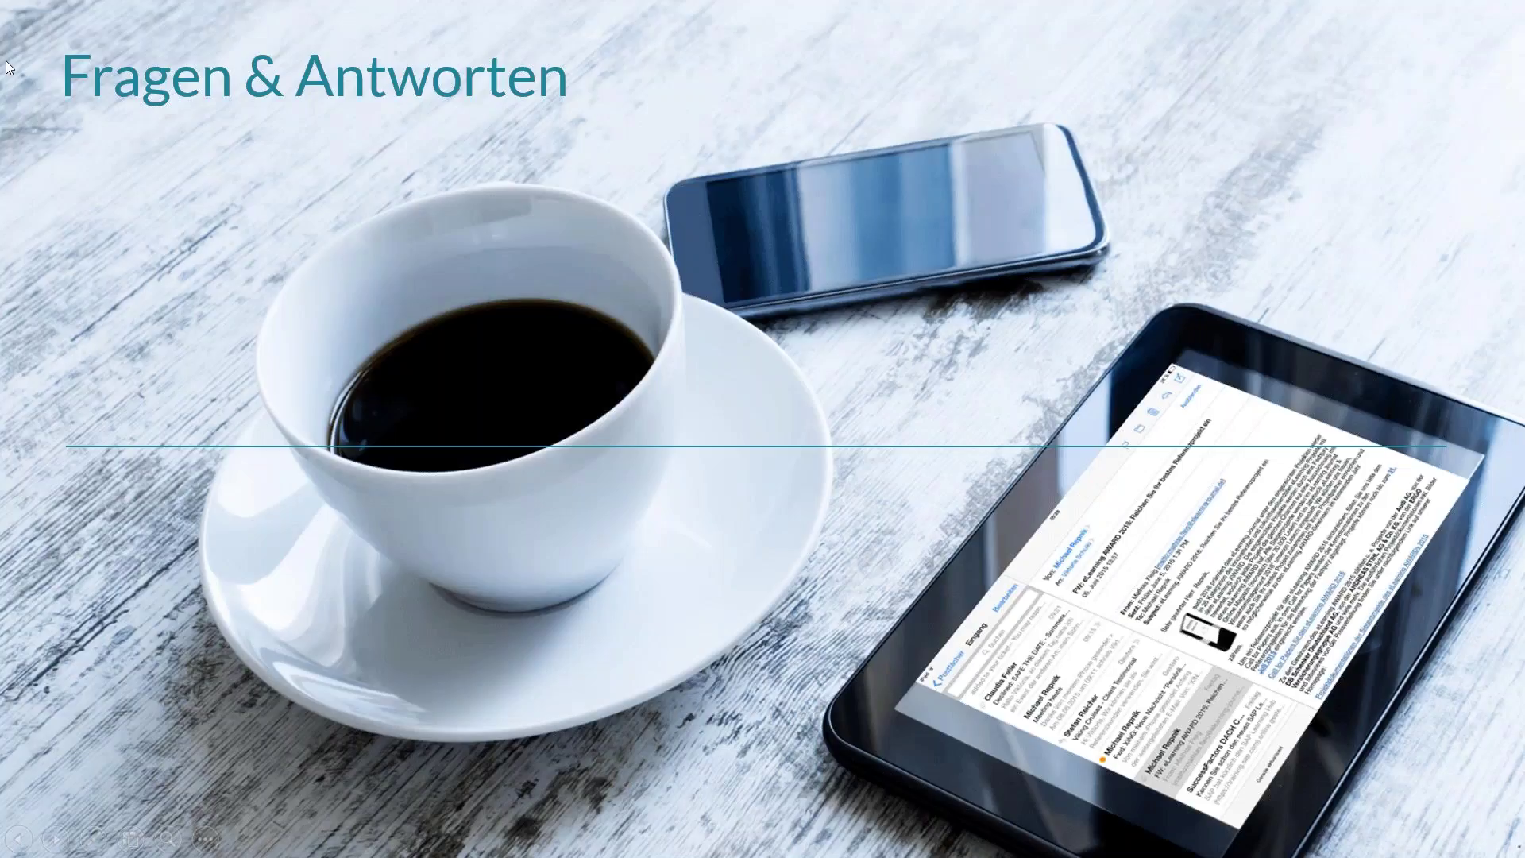
key("ctrl+t")
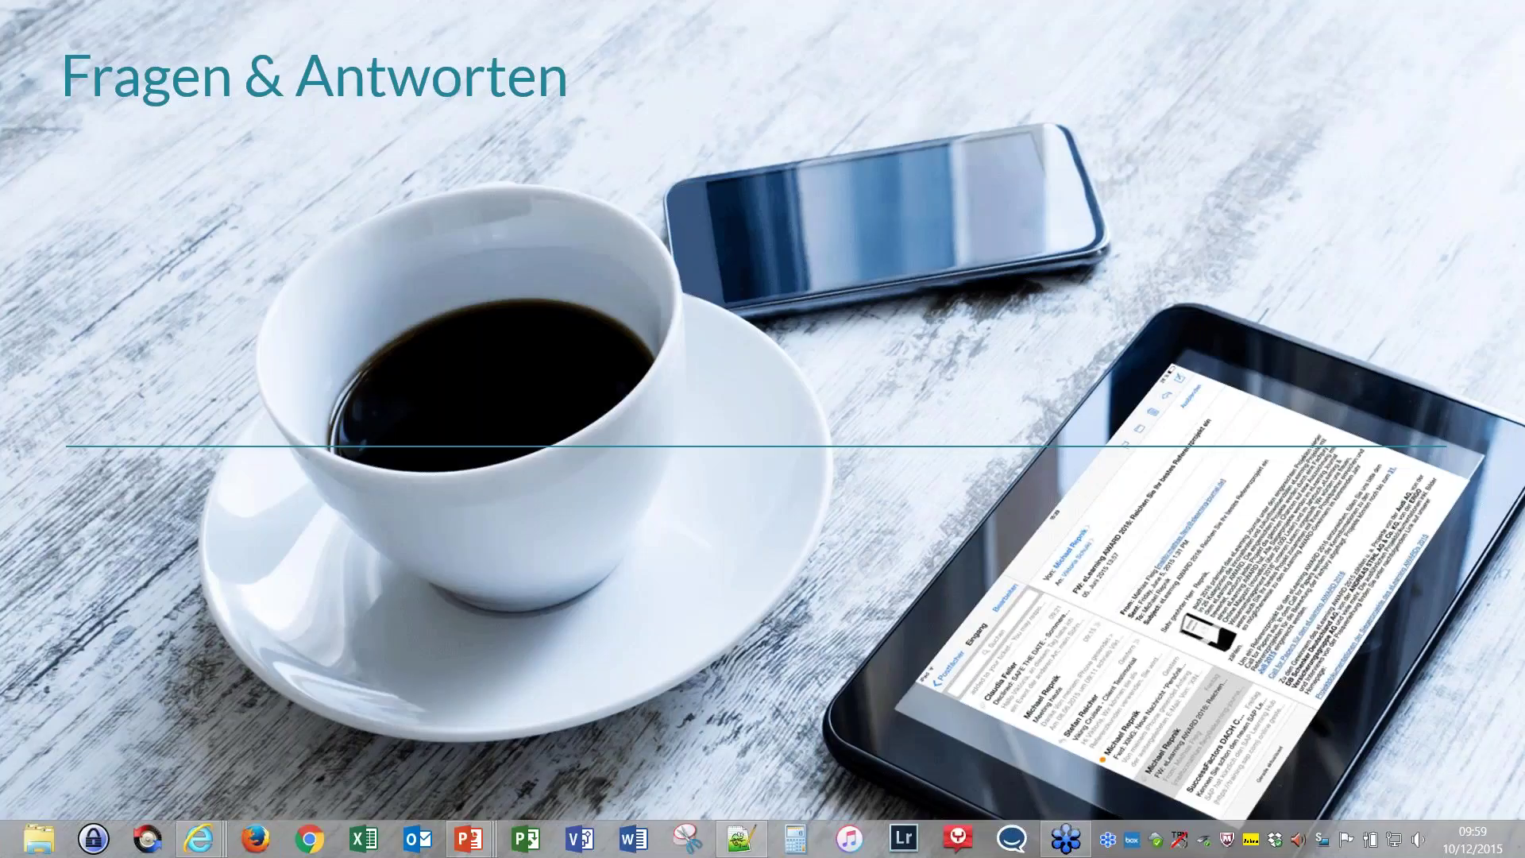